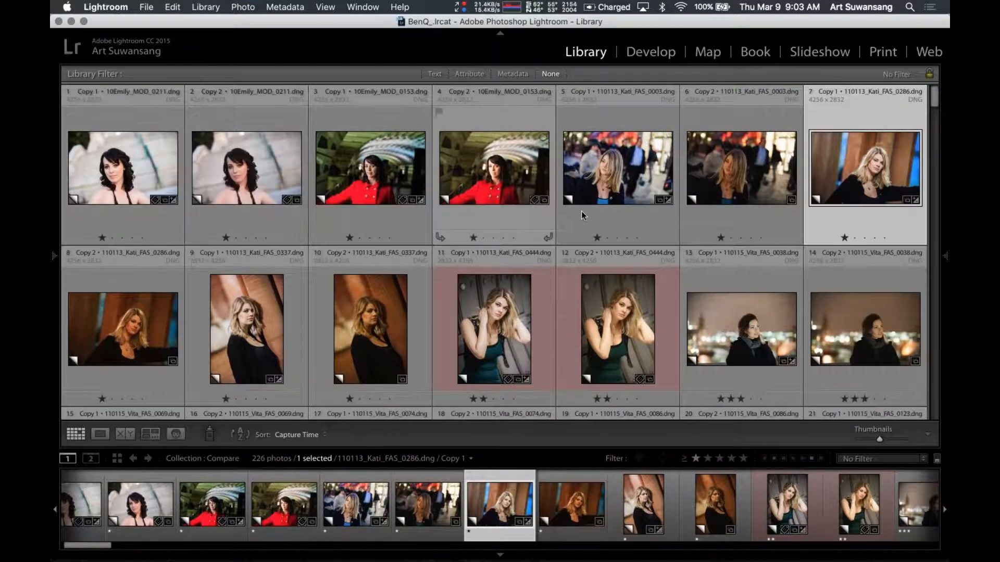
# Enlarge the thumbnails in the photo grid and hide the file information around each cell
pyautogui.press('=')
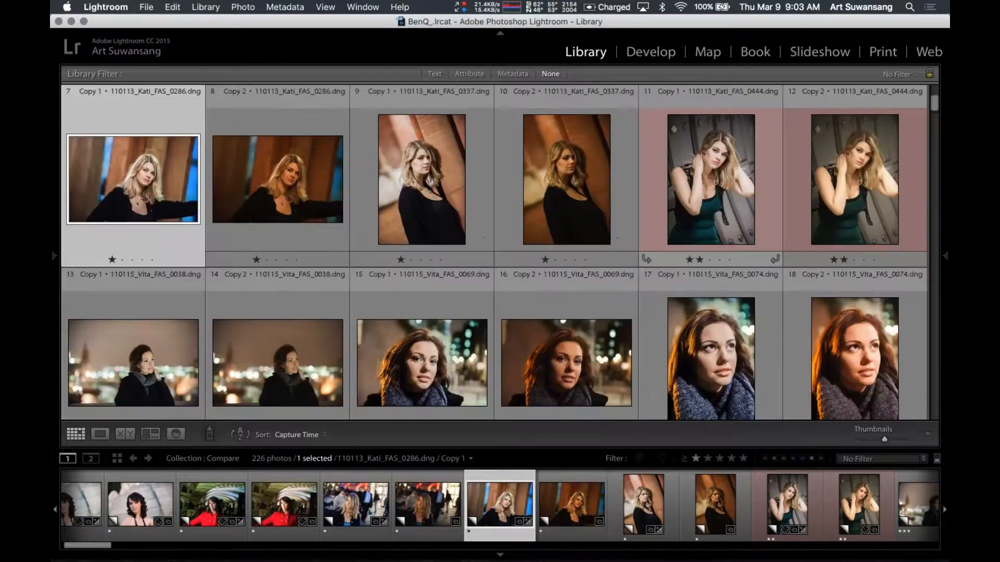
pyautogui.press('j')
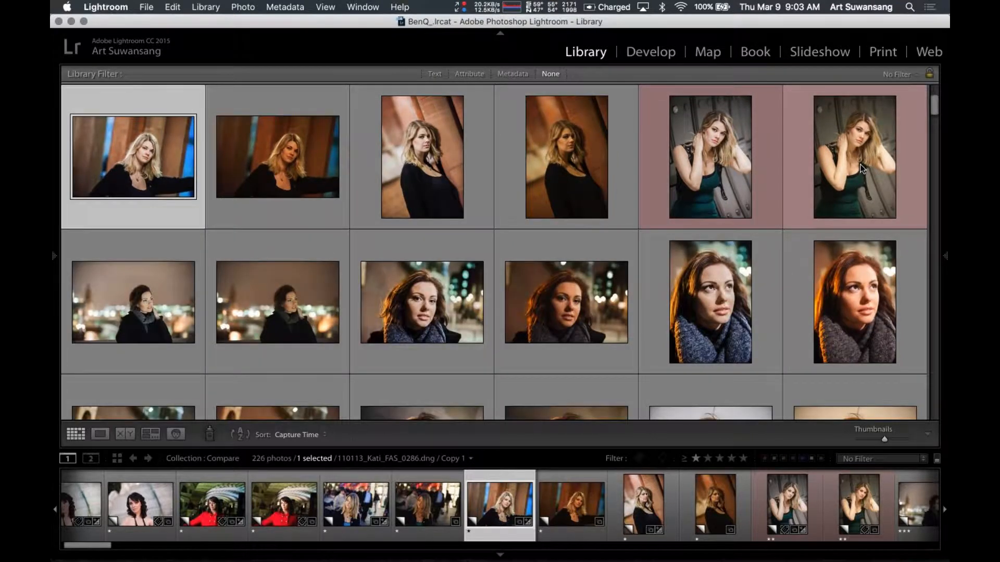
# Look through the Compare collection's paired virtual copies, comparing the color and white balance of each portrait's two versions
pyautogui.click(860, 168)
pyautogui.scroll(-2, 700, 303)
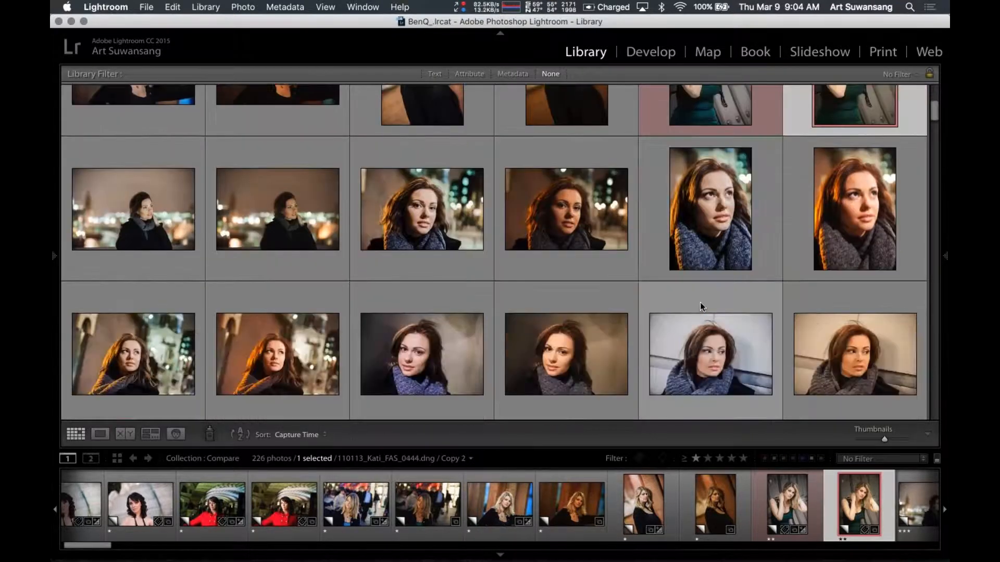
pyautogui.scroll(-1, 700, 303)
pyautogui.scroll(-3, 700, 302)
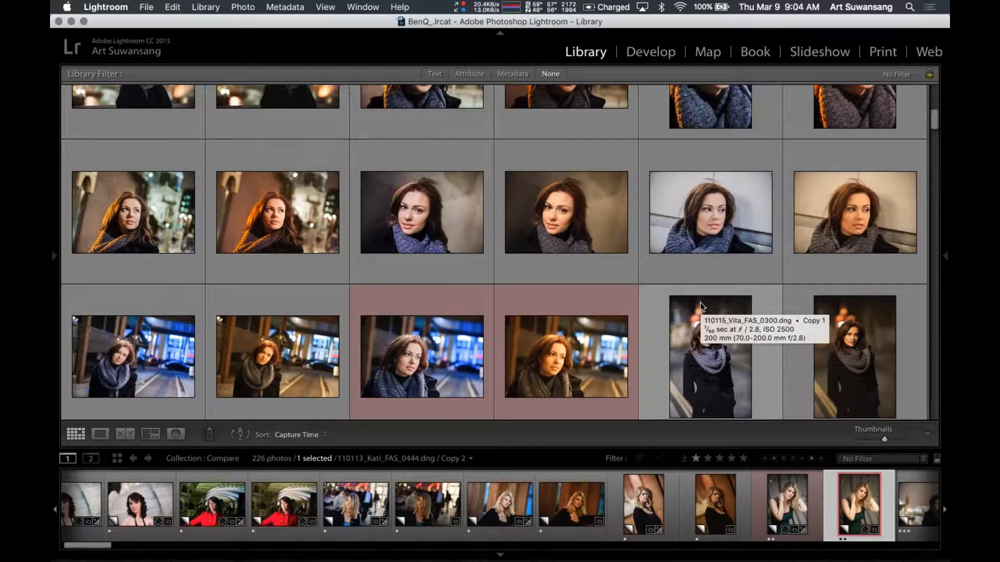
pyautogui.scroll(-1, 700, 302)
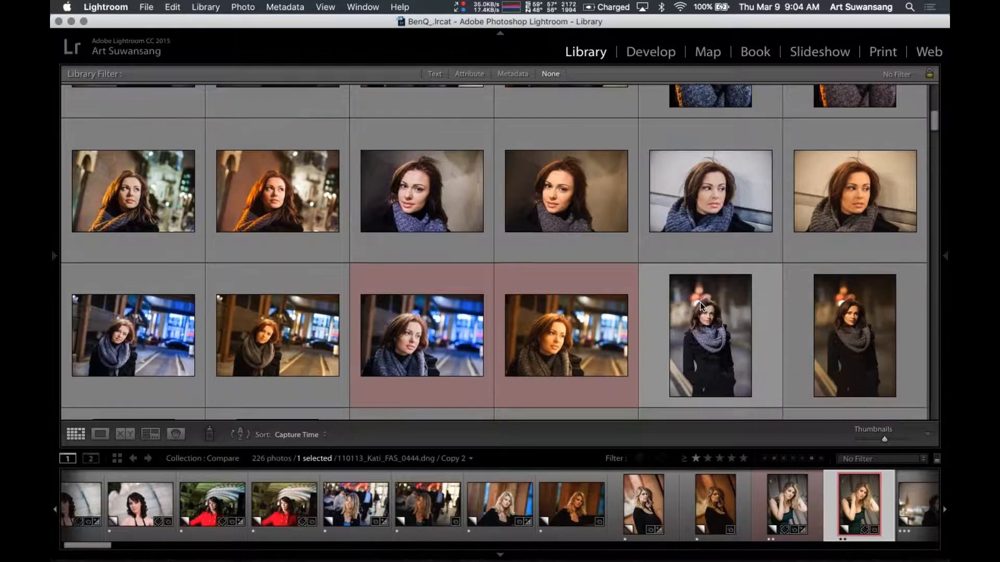
pyautogui.scroll(-5, 700, 302)
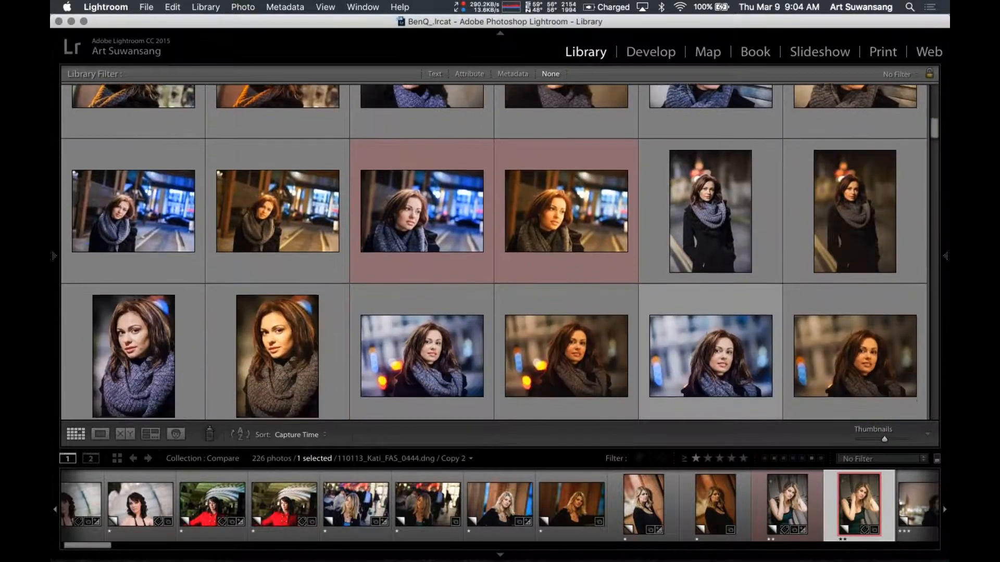
pyautogui.scroll(-4, 700, 302)
pyautogui.scroll(11, 700, 302)
pyautogui.scroll(-3, 700, 302)
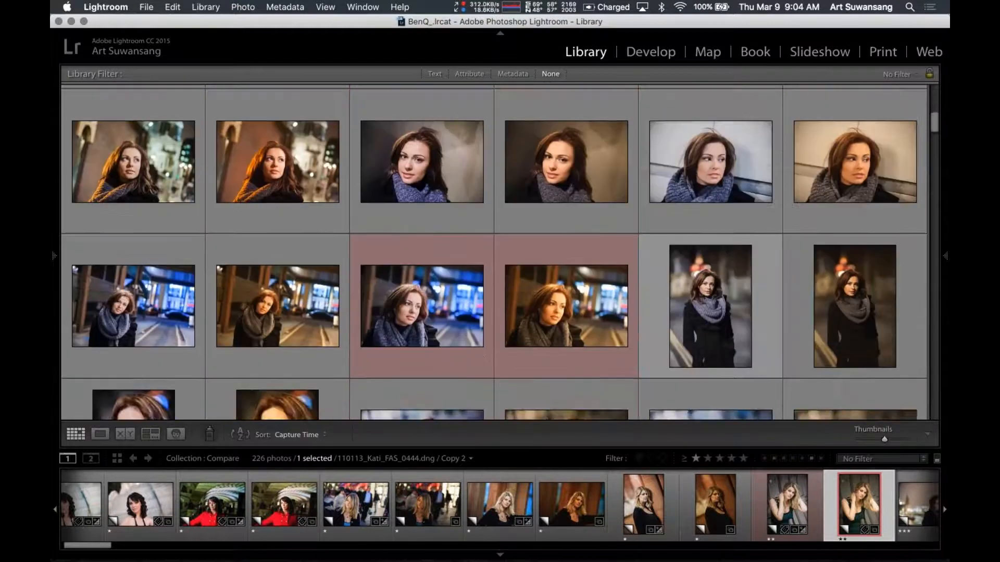
pyautogui.scroll(-3, 700, 302)
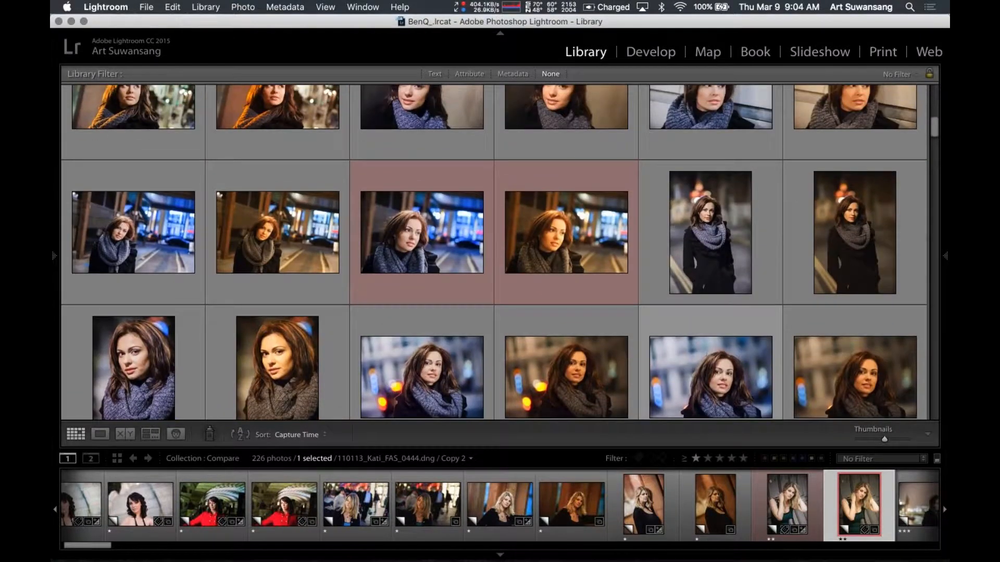
pyautogui.scroll(10, 700, 302)
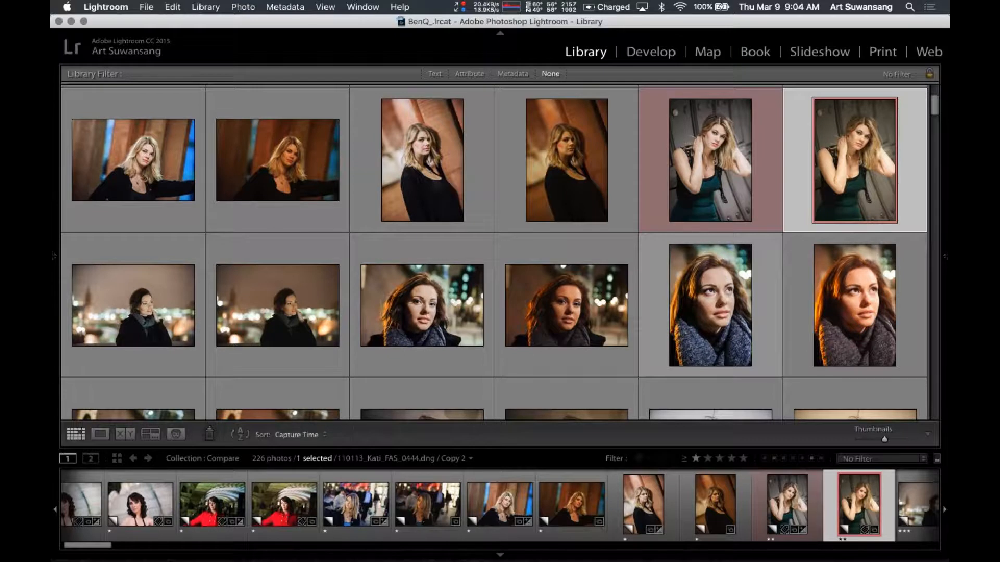
pyautogui.scroll(1, 710, 307)
pyautogui.scroll(3, 697, 312)
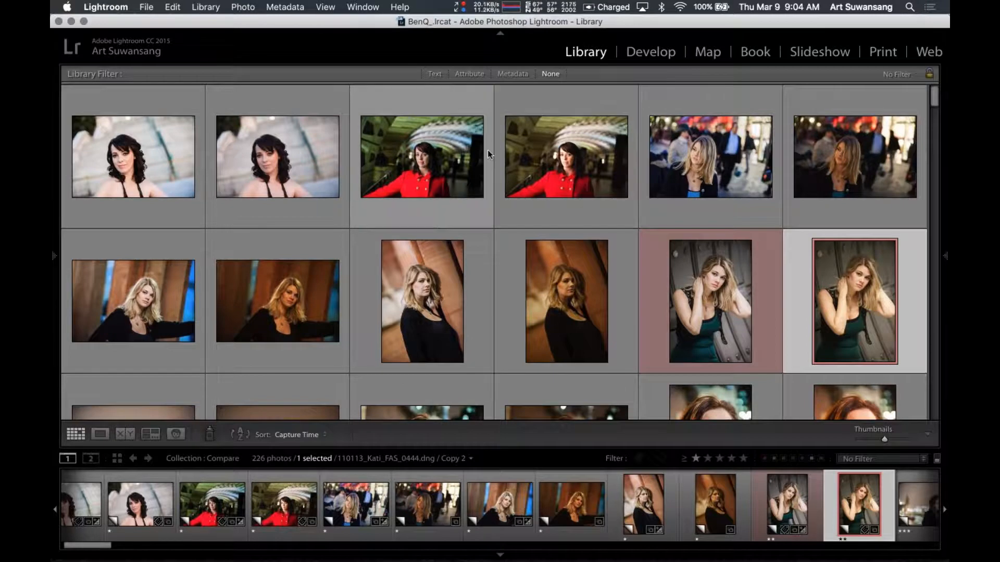
# Create a virtual copy of the red coat photo's Copy 2 and display Copy 2 in Loupe view
pyautogui.click(555, 163)
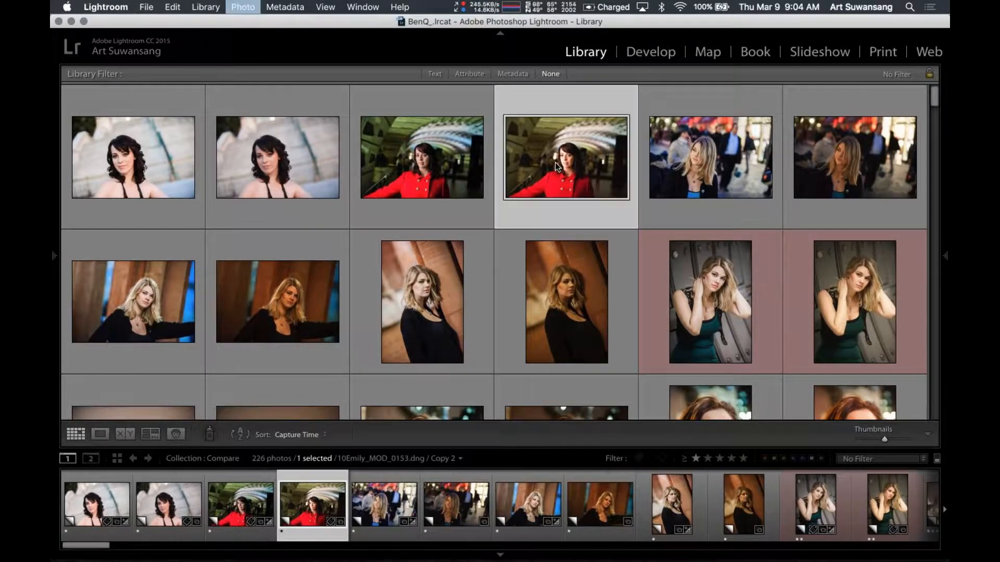
pyautogui.press('super+apostrophe')
pyautogui.press('e')
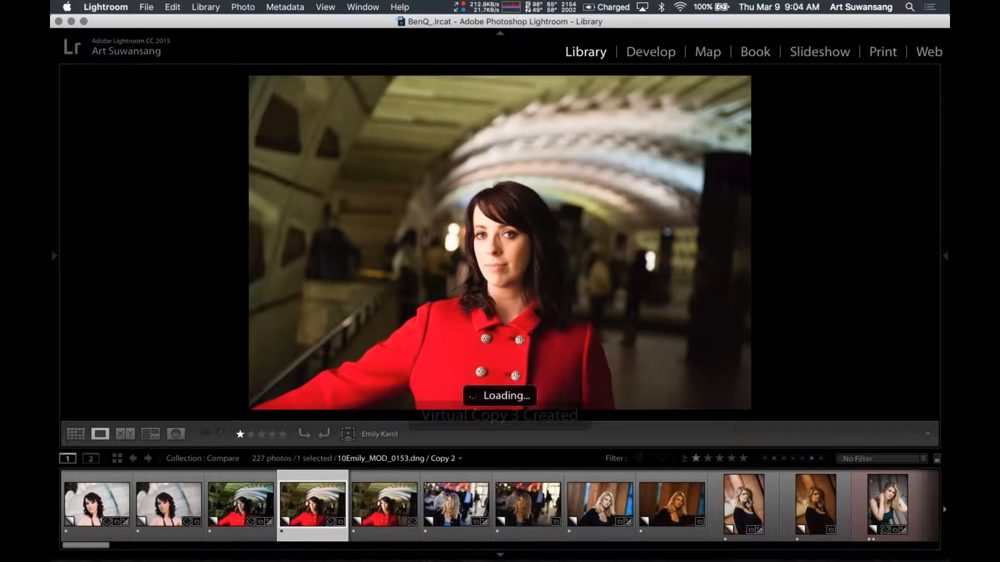
# Compare Copy 1 and Copy 2 of the red coat portrait at full size, finishing on Copy 2
pyautogui.press('Left')
pyautogui.press('Right')
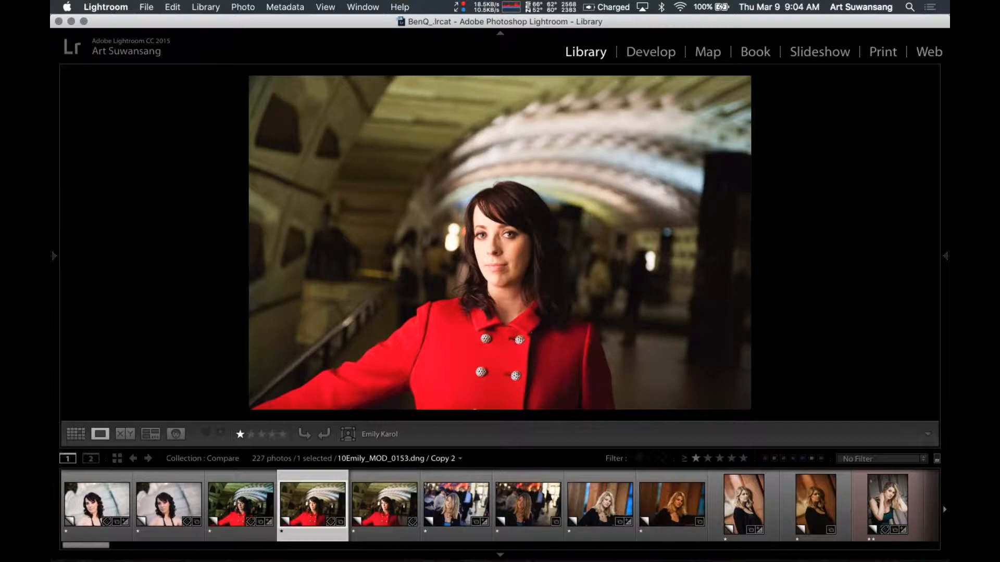
pyautogui.press('Left')
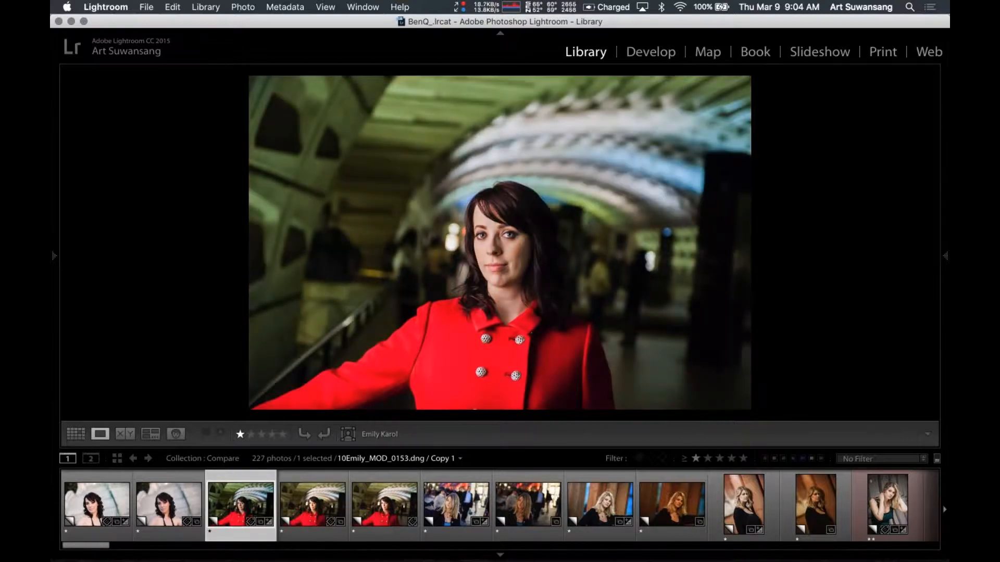
pyautogui.press('Right')
pyautogui.press('Left')
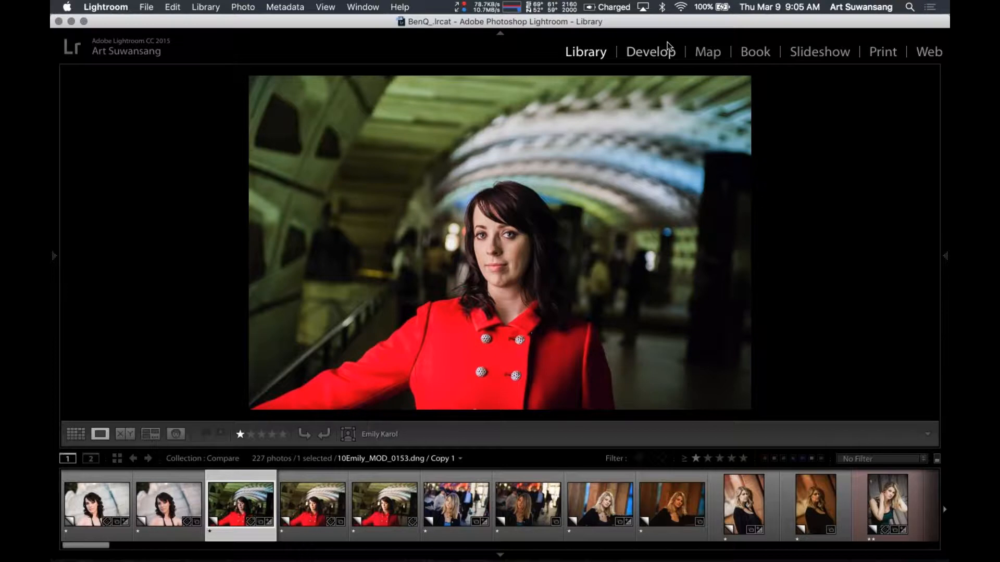
pyautogui.press('Right')
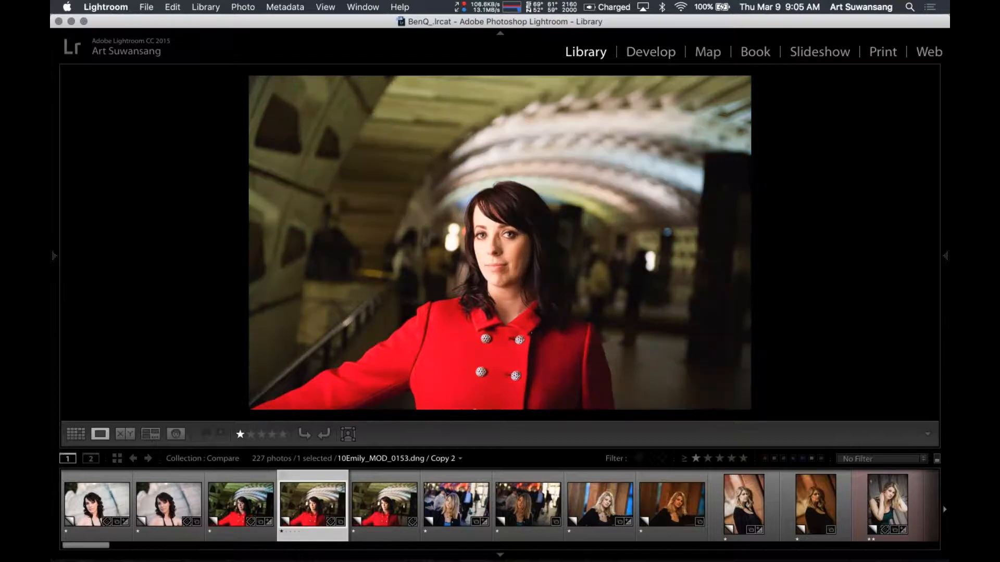
# Open Copy 2 in the Develop module in full-screen mode and expand the Basic adjustments
pyautogui.click(654, 55)
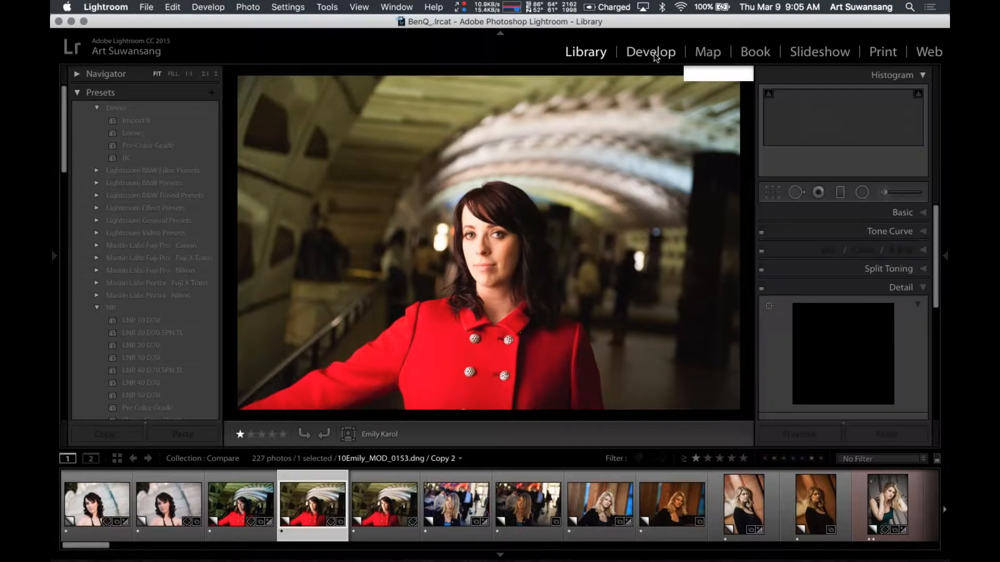
pyautogui.hotkey('shift', 'f')
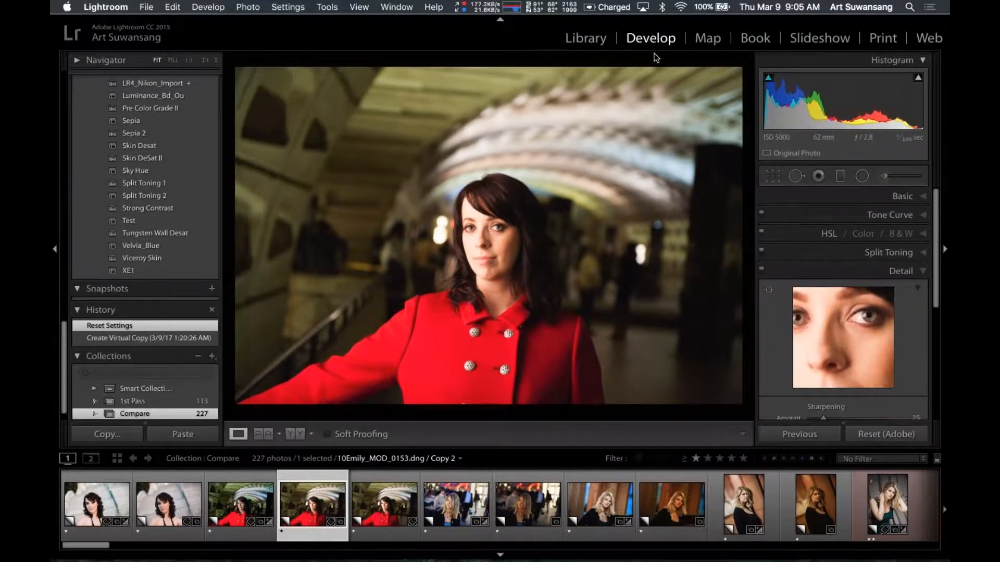
pyautogui.click(902, 183)
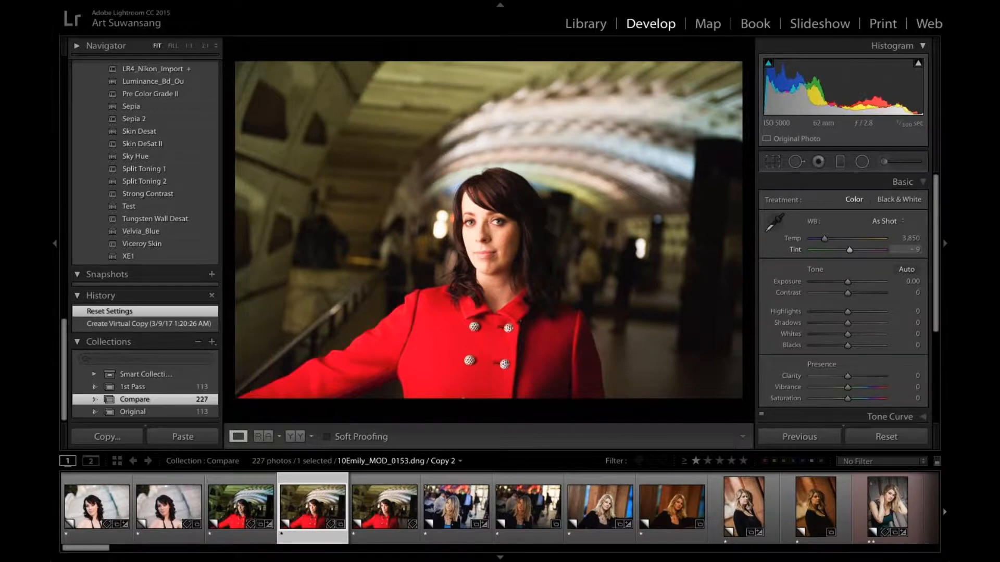
# Set the red coat portrait's Exposure to +0.20 and Contrast to +7
pyautogui.press('.')
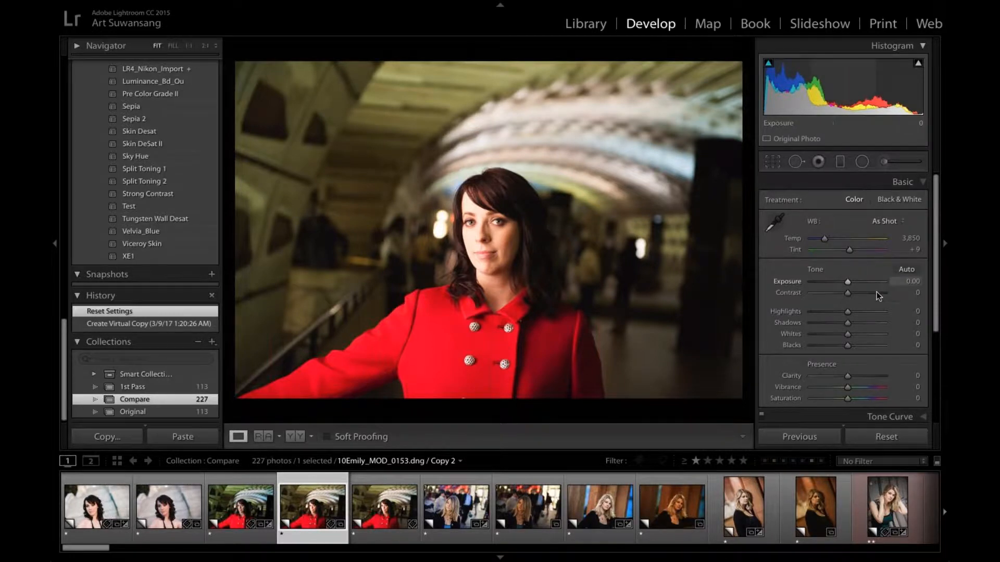
pyautogui.press('.')
pyautogui.press('.')
pyautogui.press('.')
pyautogui.moveTo(846, 283); pyautogui.dragTo(848, 282)
pyautogui.moveTo(846, 292); pyautogui.dragTo(848, 292)
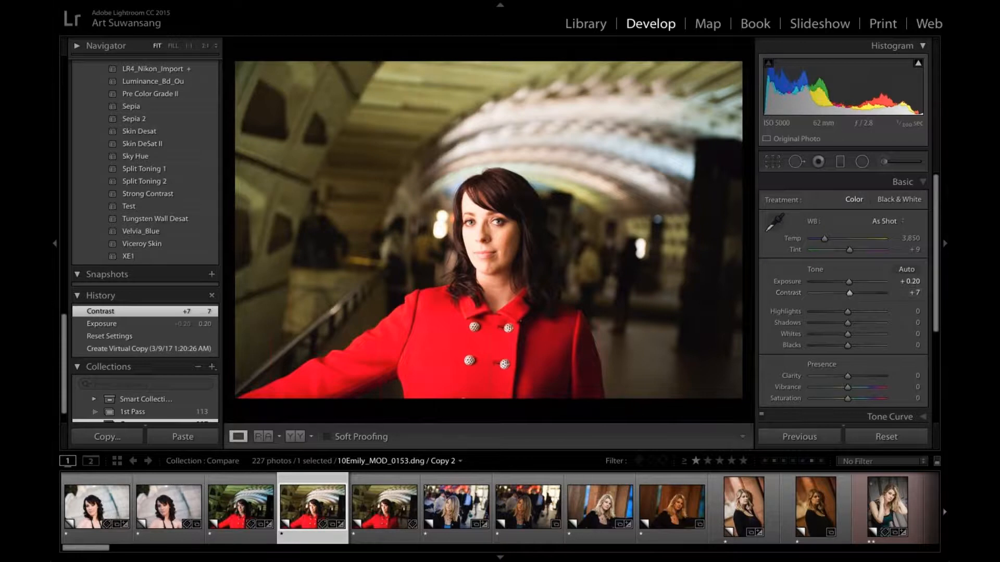
# Apply the Pre Color Grade preset from the NR preset group to the portrait
pyautogui.scroll(8, 138, 202)
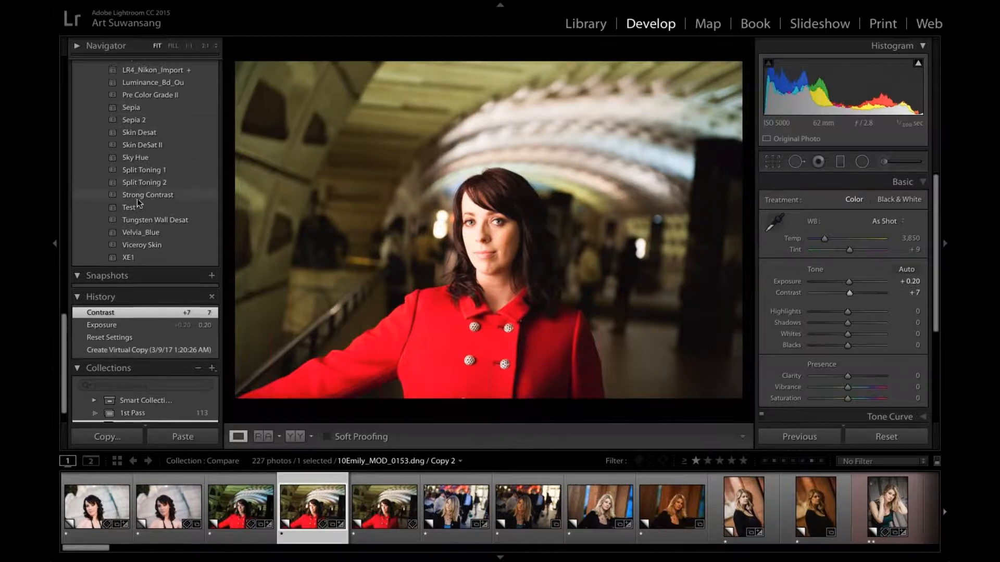
pyautogui.scroll(-2, 140, 234)
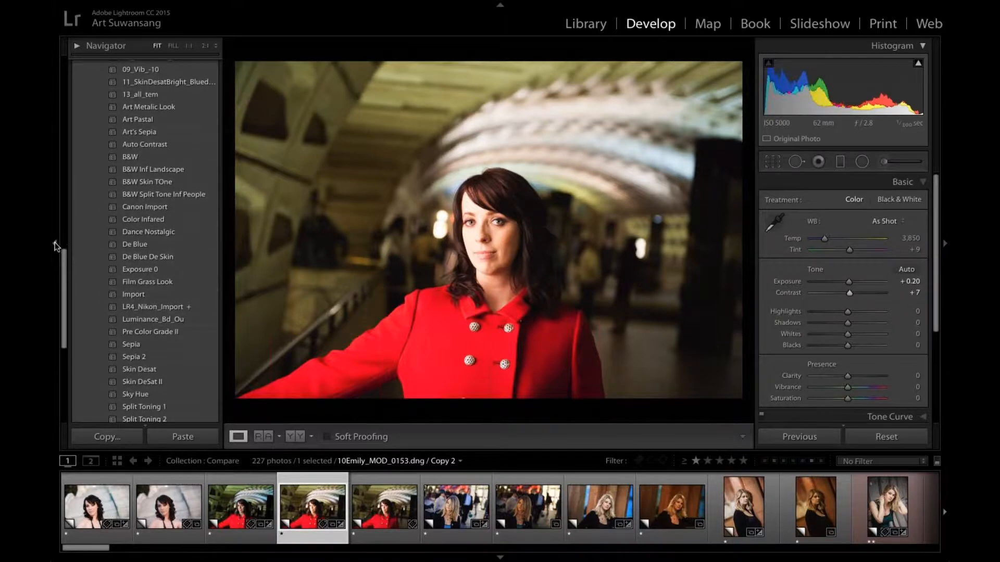
pyautogui.scroll(1, 94, 204)
pyautogui.scroll(15, 94, 205)
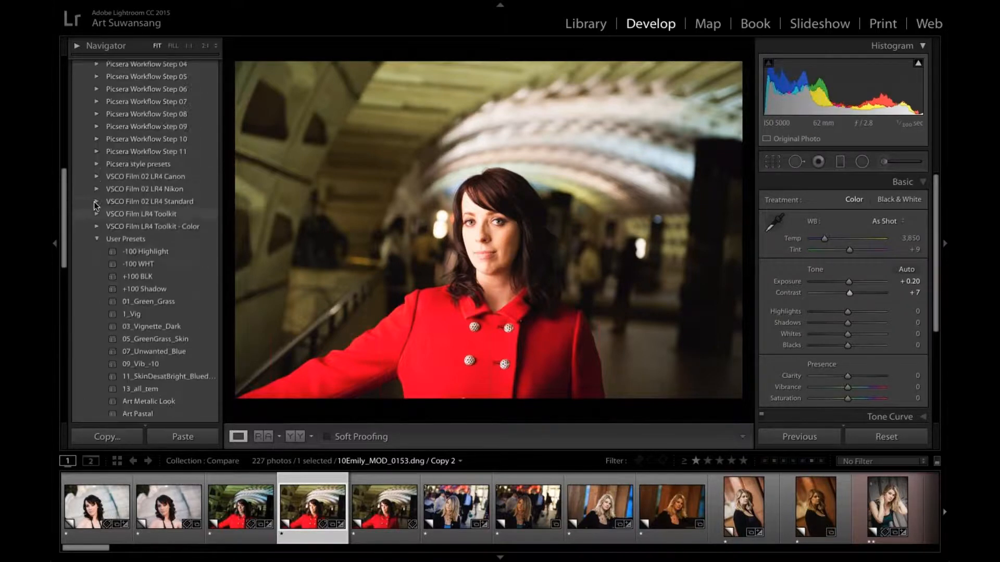
pyautogui.scroll(1, 94, 202)
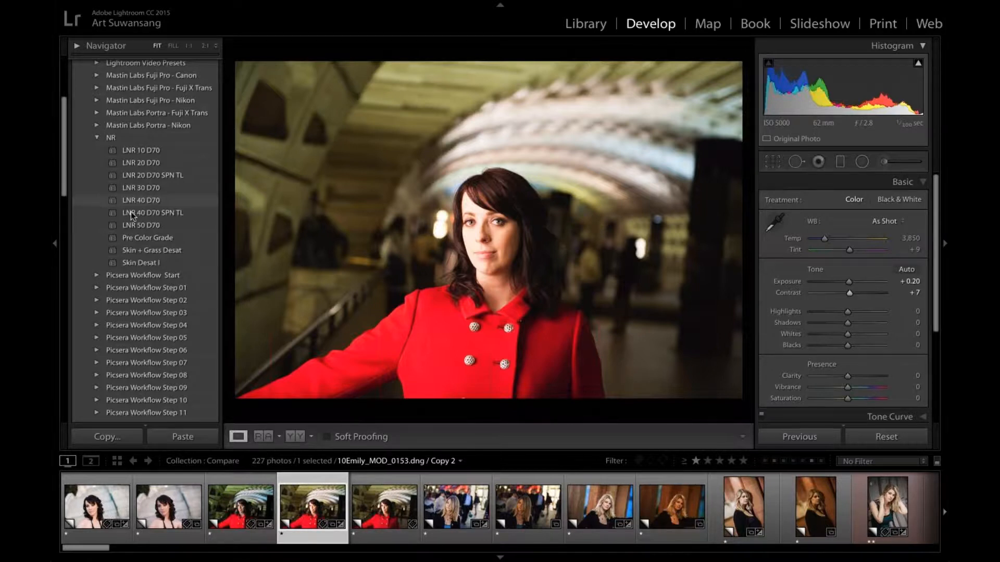
pyautogui.click(155, 238)
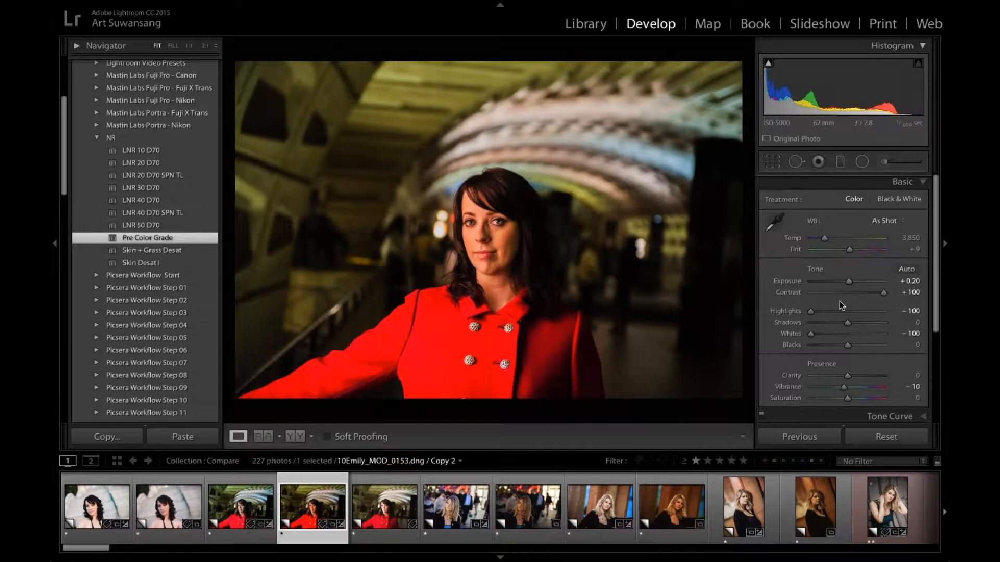
# Set Shadows to +51, Exposure to +0.80, Temp to 3,264 and Tint to +5 on the portrait
pyautogui.scroll(-1, 840, 301)
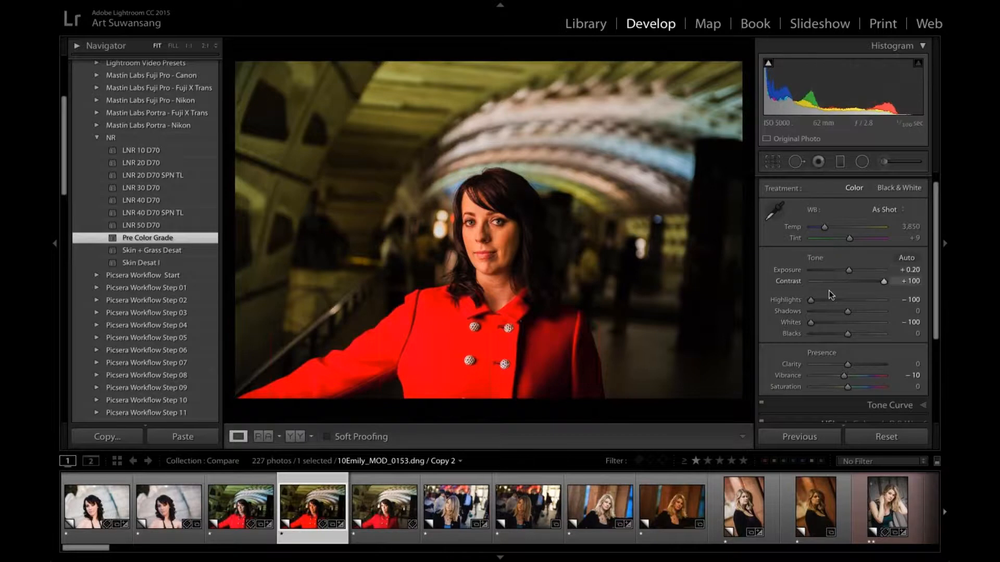
pyautogui.click(849, 311)
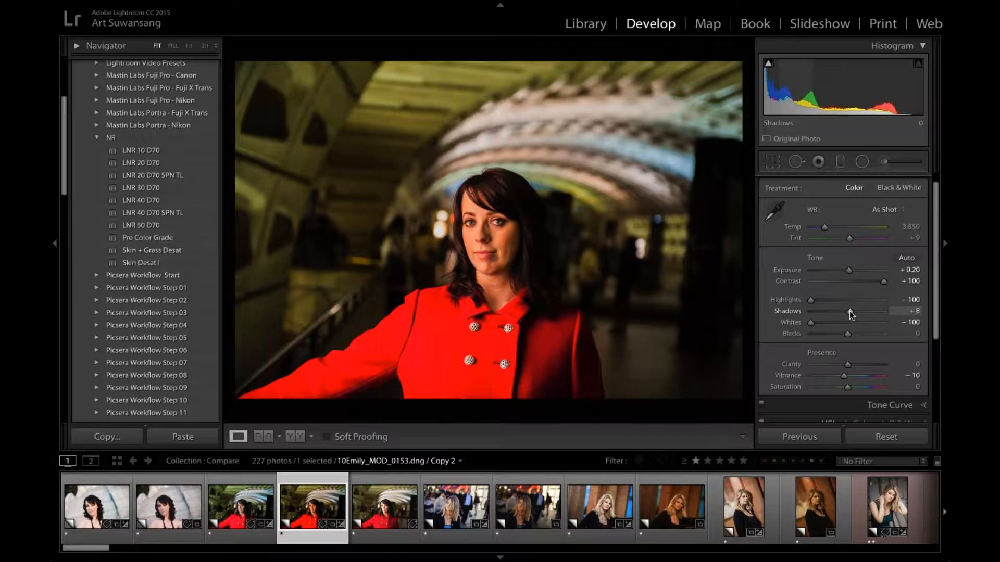
pyautogui.moveTo(849, 310); pyautogui.dragTo(869, 311)
pyautogui.moveTo(848, 270); pyautogui.dragTo(853, 271)
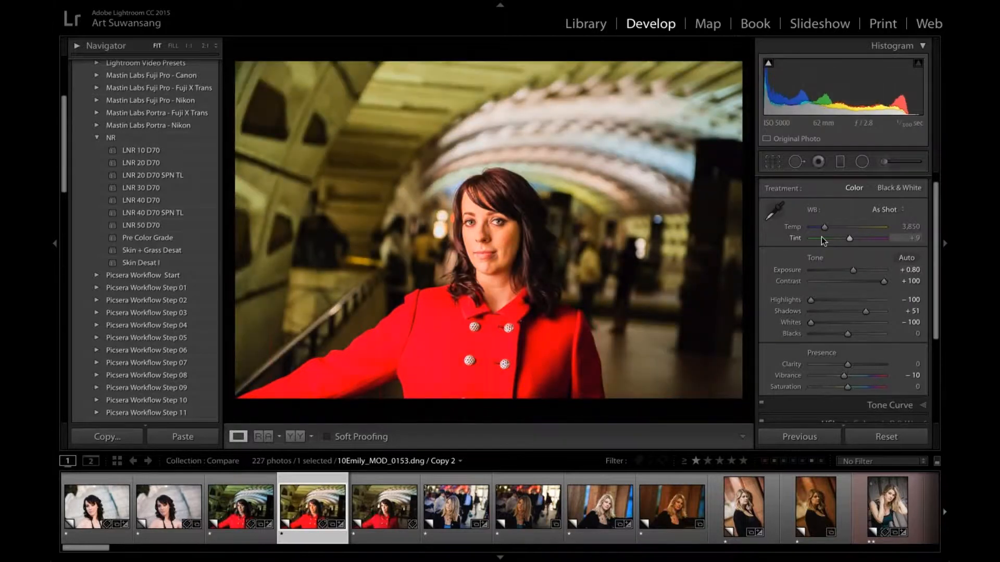
pyautogui.moveTo(823, 226); pyautogui.dragTo(848, 239)
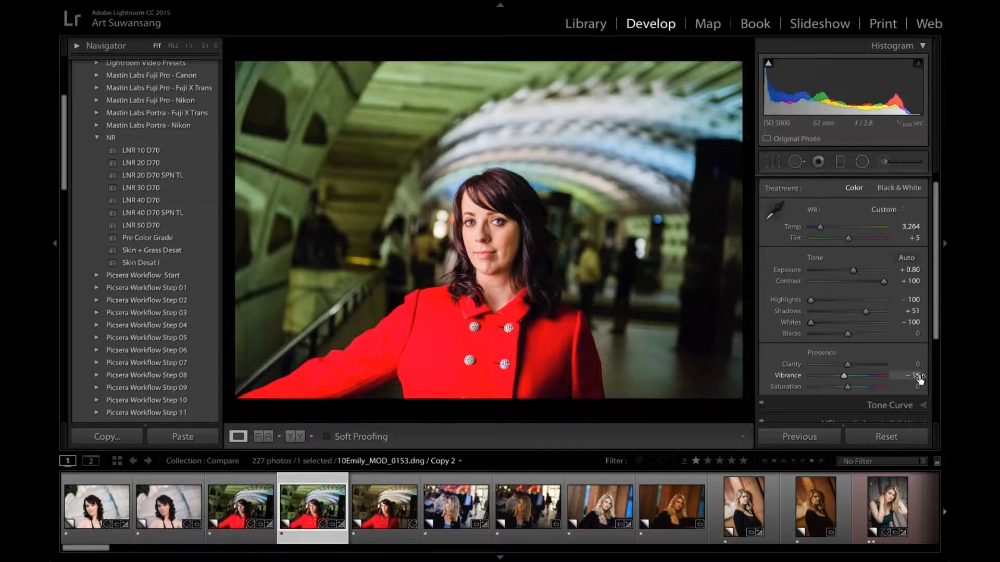
# Try resetting Vibrance to 0, and revert the photo to the Tint state in its history
pyautogui.doubleClick(795, 374)
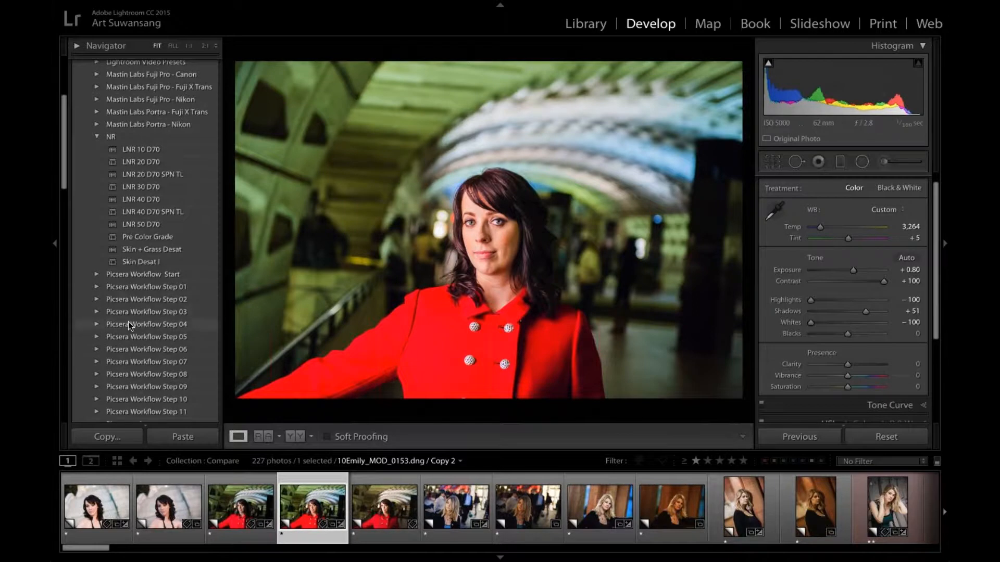
pyautogui.scroll(-10, 128, 324)
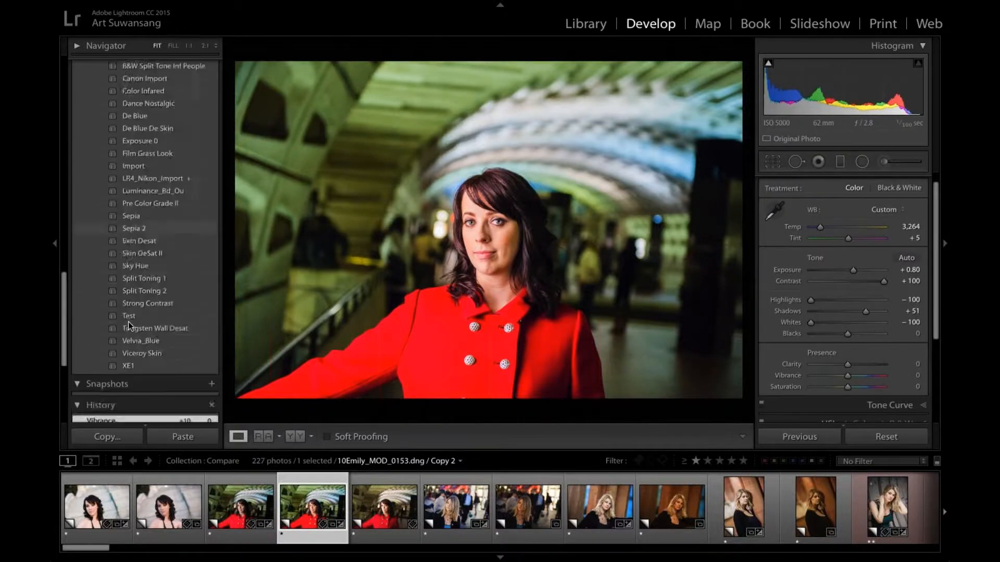
pyautogui.click(128, 320)
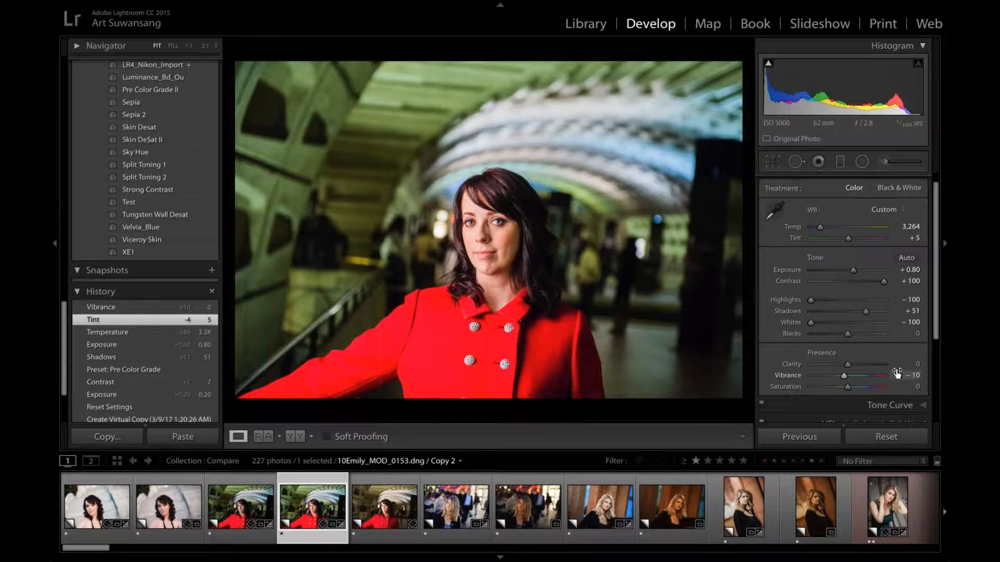
pyautogui.scroll(-1, 897, 373)
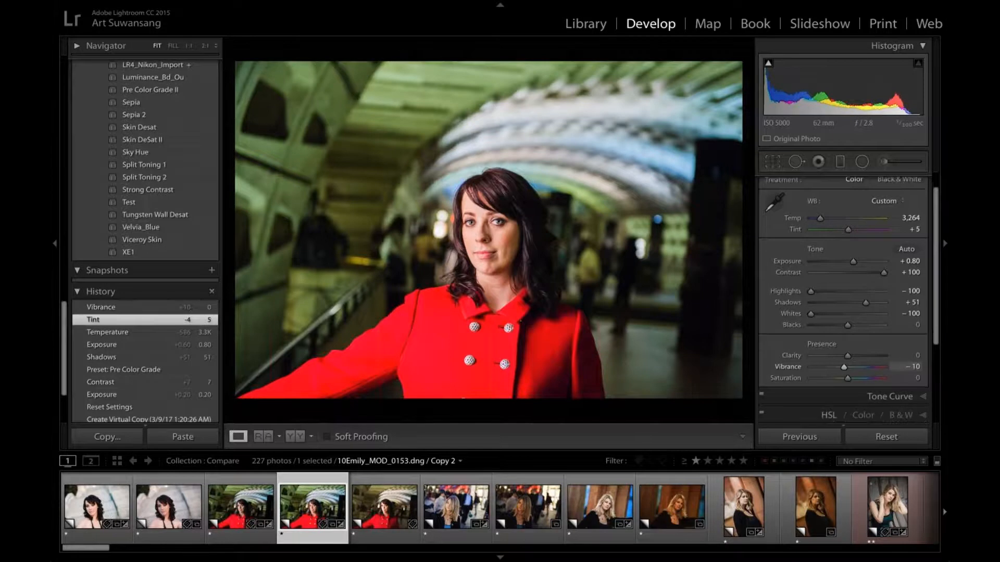
pyautogui.scroll(-8, 854, 335)
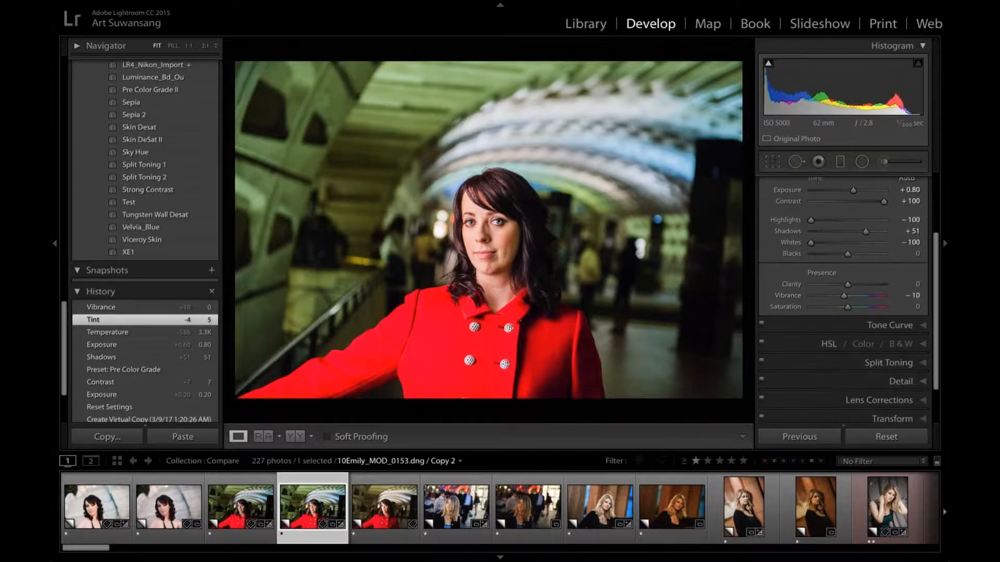
# Try lowering the red coat portrait's Orange saturation to -30 in HSL, and undo the change
pyautogui.click(830, 318)
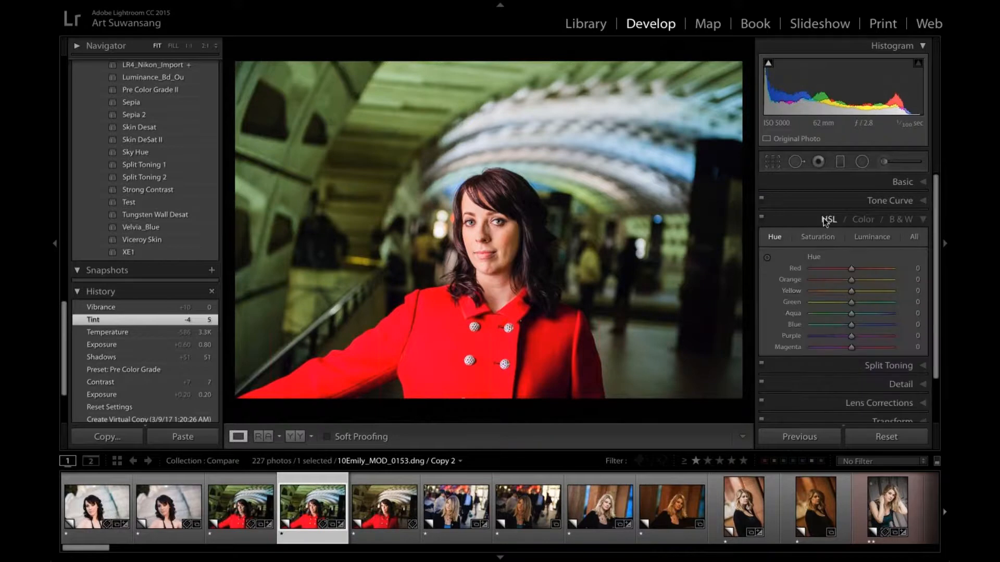
pyautogui.click(821, 235)
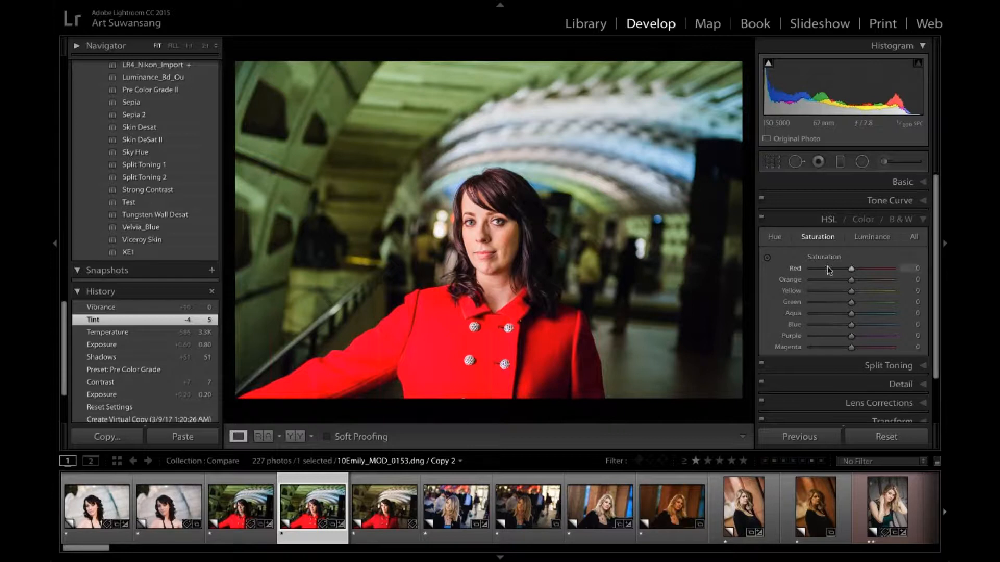
pyautogui.moveTo(850, 281); pyautogui.dragTo(838, 283)
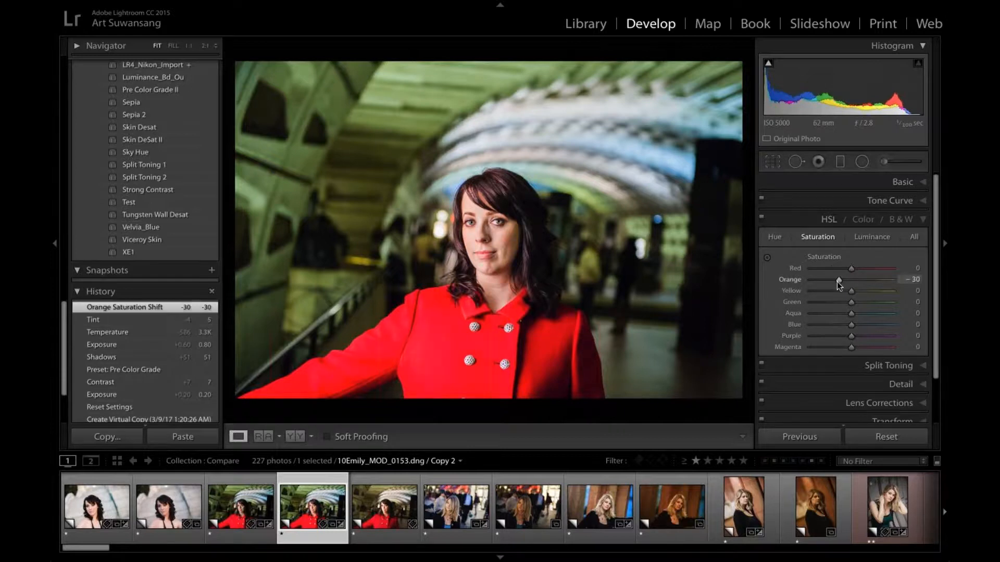
pyautogui.hotkey('ctrl', 'z')
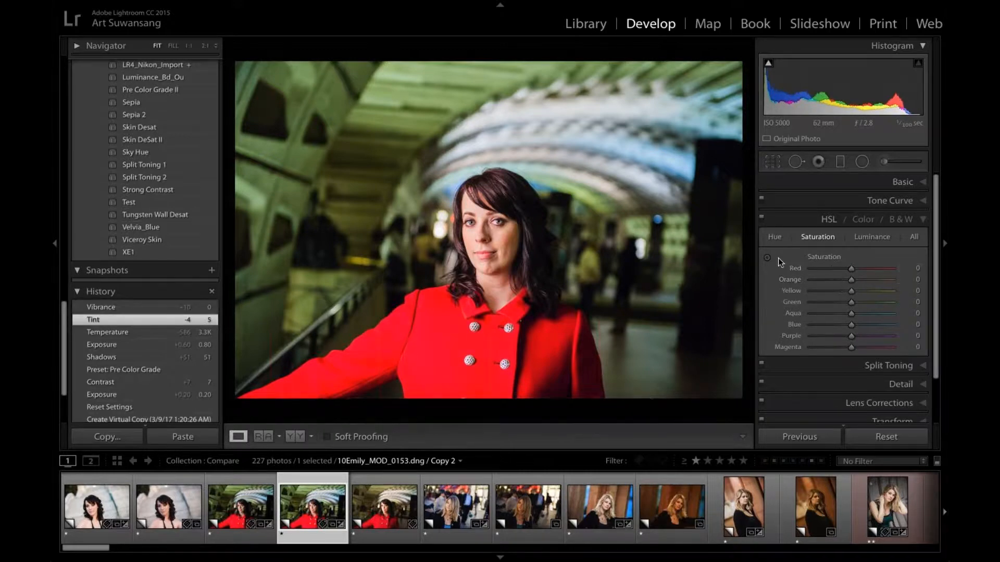
# Desaturate the woman's skin with the HSL Saturation targeted adjustment on her cheek, to Orange -31 and Red -8
pyautogui.click(777, 240)
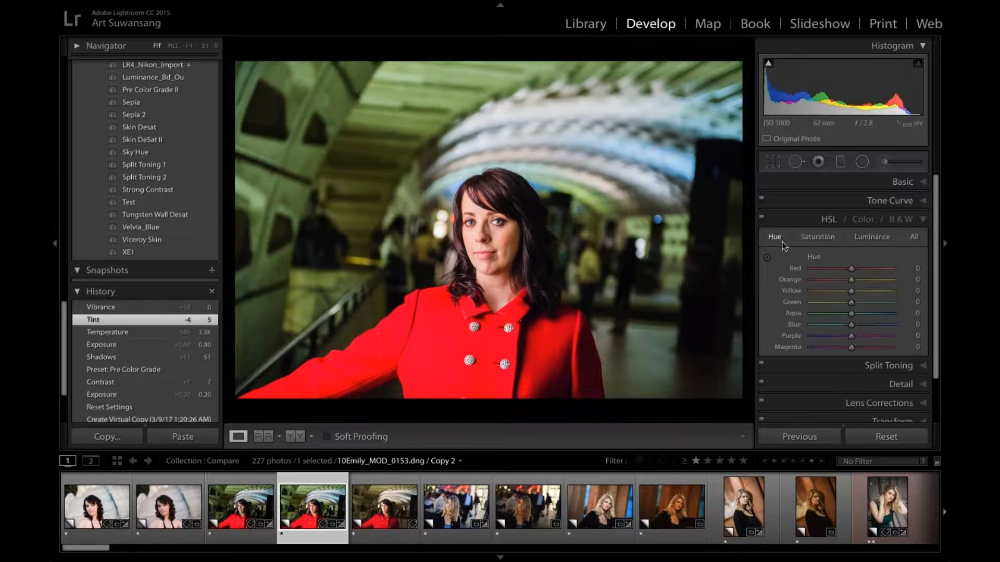
pyautogui.click(832, 239)
pyautogui.click(863, 237)
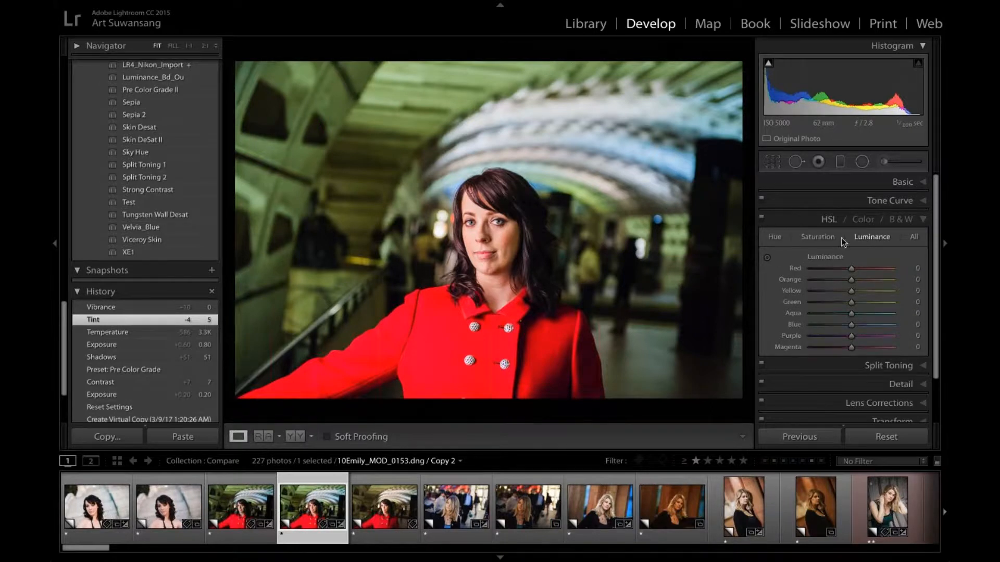
pyautogui.click(803, 236)
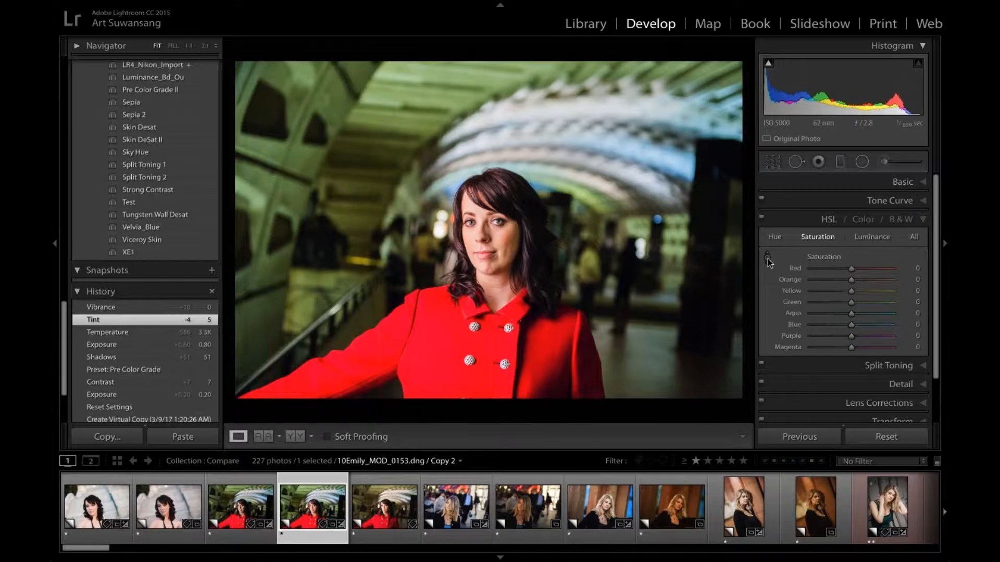
pyautogui.click(767, 258)
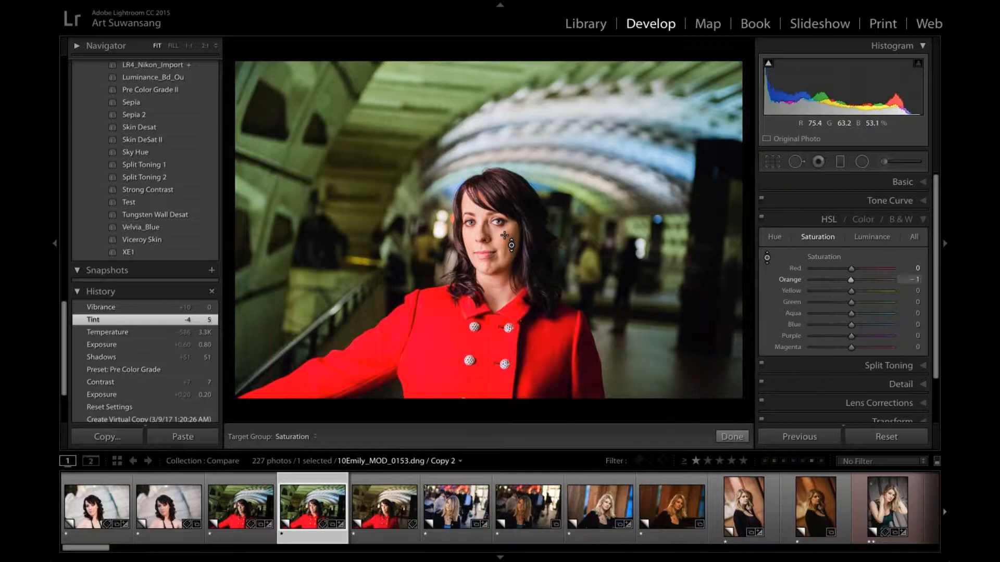
pyautogui.moveTo(504, 235); pyautogui.dragTo(504, 254)
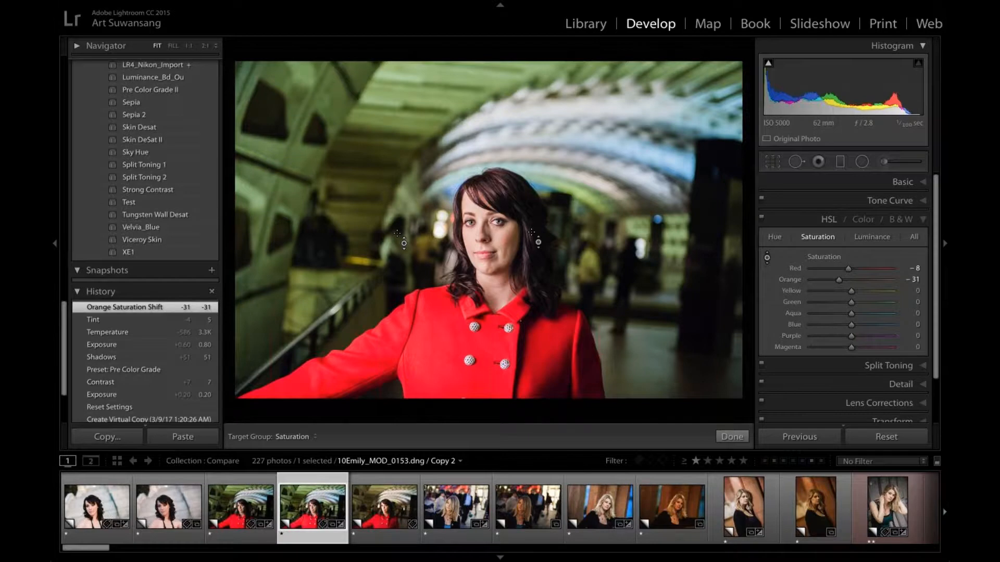
# Apply the Skin Desat I and LNR 50 D70 presets from the NR group to the red coat portrait
pyautogui.scroll(10, 167, 189)
pyautogui.scroll(10, 145, 241)
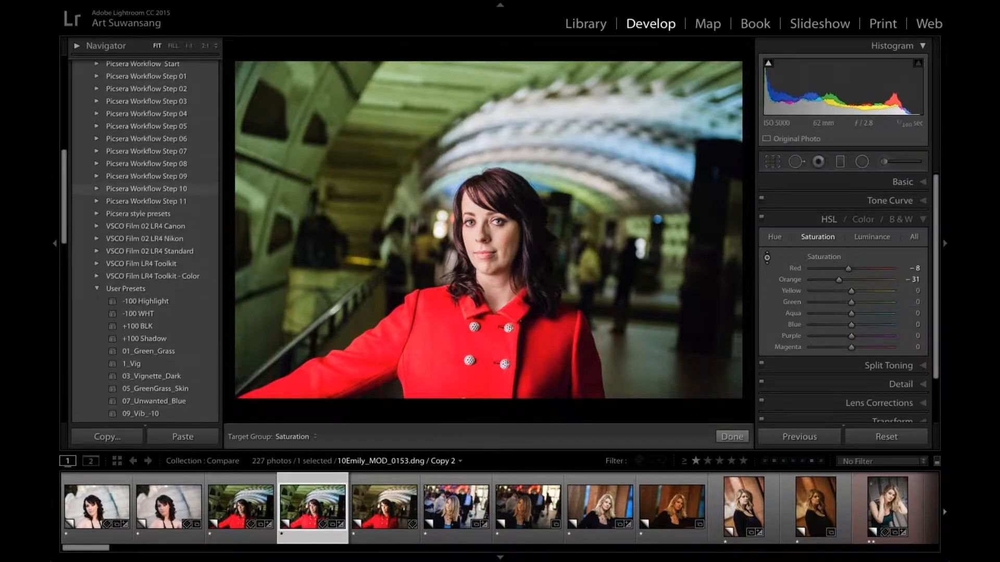
pyautogui.scroll(-3, 174, 207)
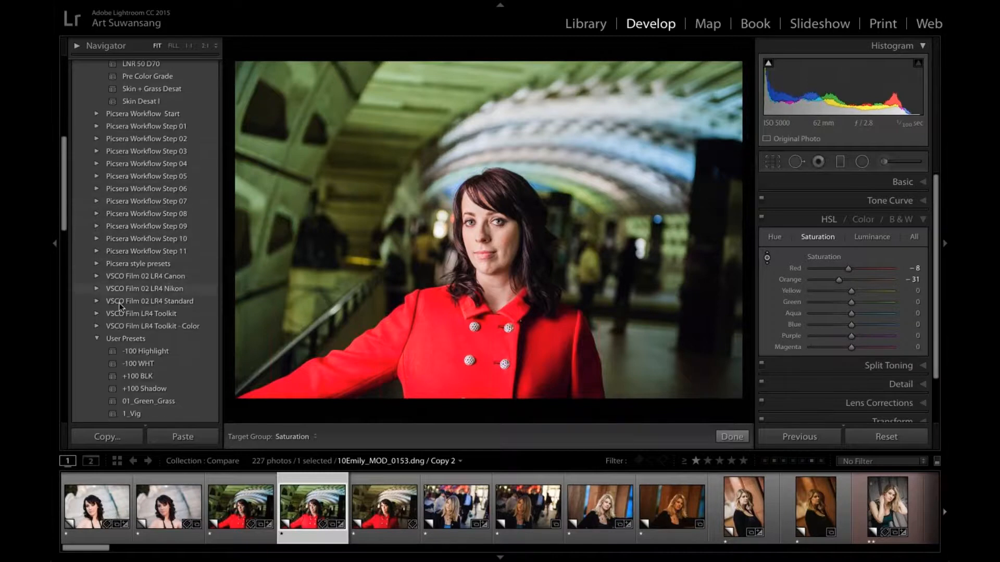
pyautogui.click(97, 338)
pyautogui.scroll(5, 152, 266)
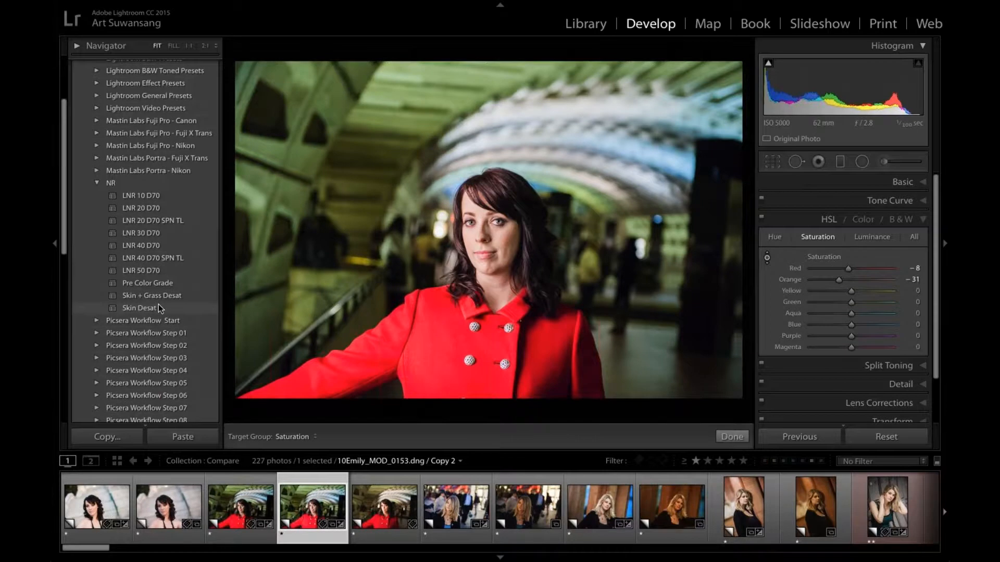
pyautogui.click(158, 305)
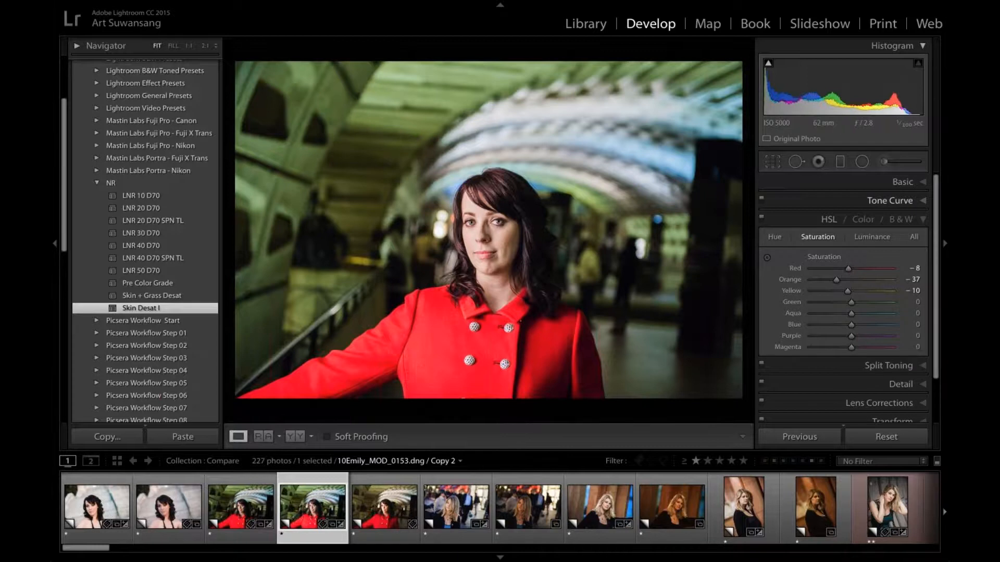
pyautogui.click(198, 271)
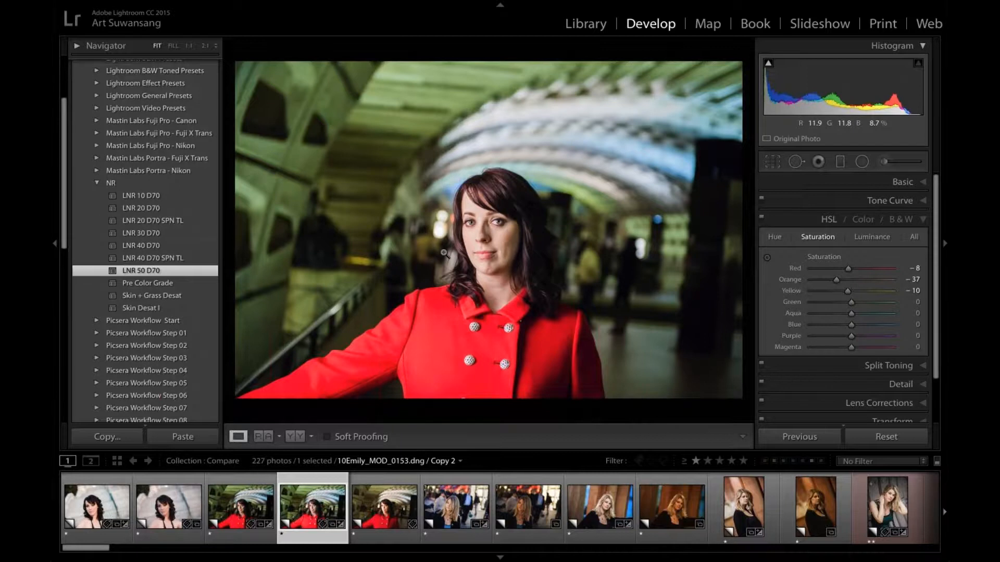
# Find the unedited horizontal close-up of the woman with the grey scarf at night in the Library grid and open it in Loupe view
pyautogui.press('g')
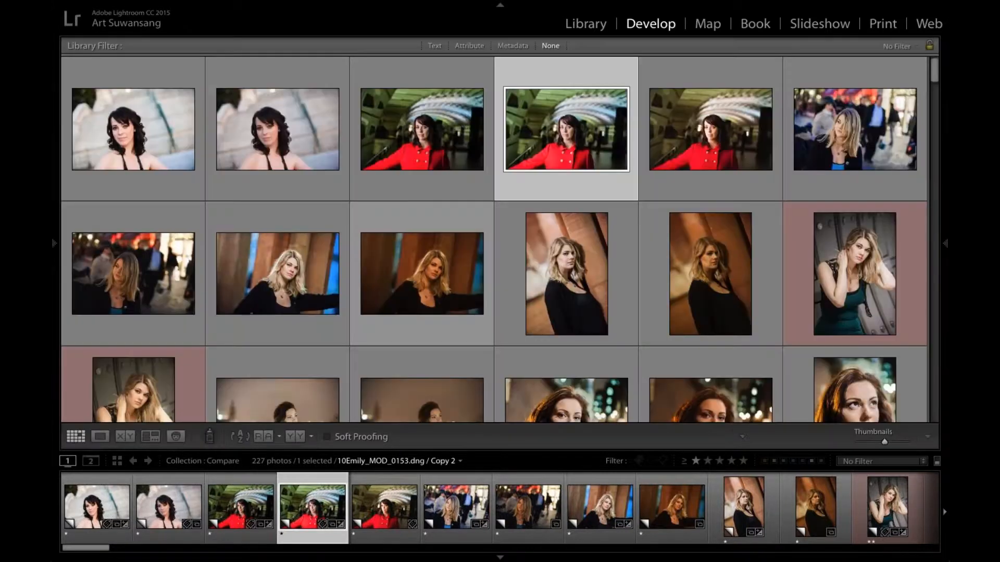
pyautogui.scroll(-1, 443, 261)
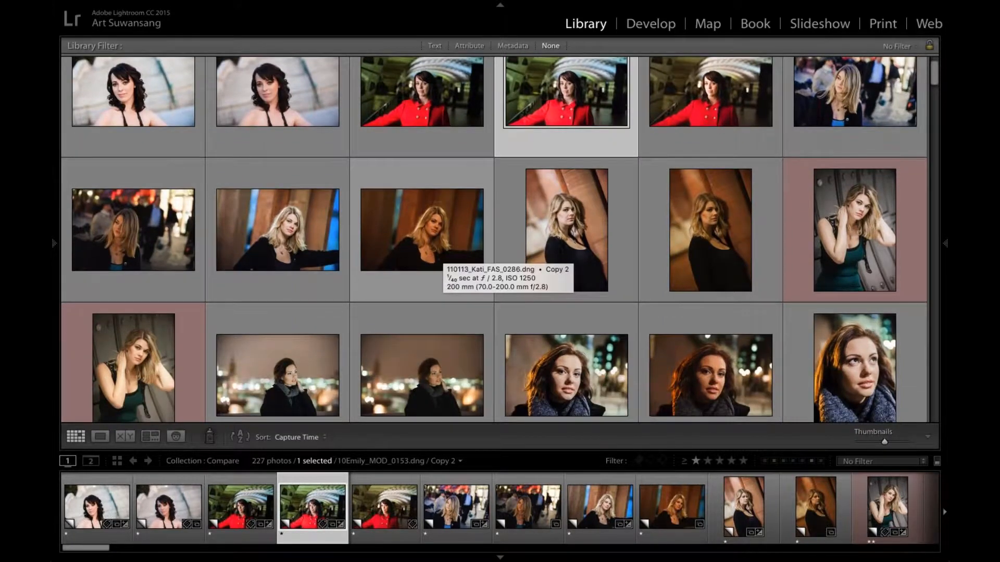
pyautogui.scroll(-2, 443, 256)
pyautogui.press('-')
pyautogui.scroll(-1, 443, 257)
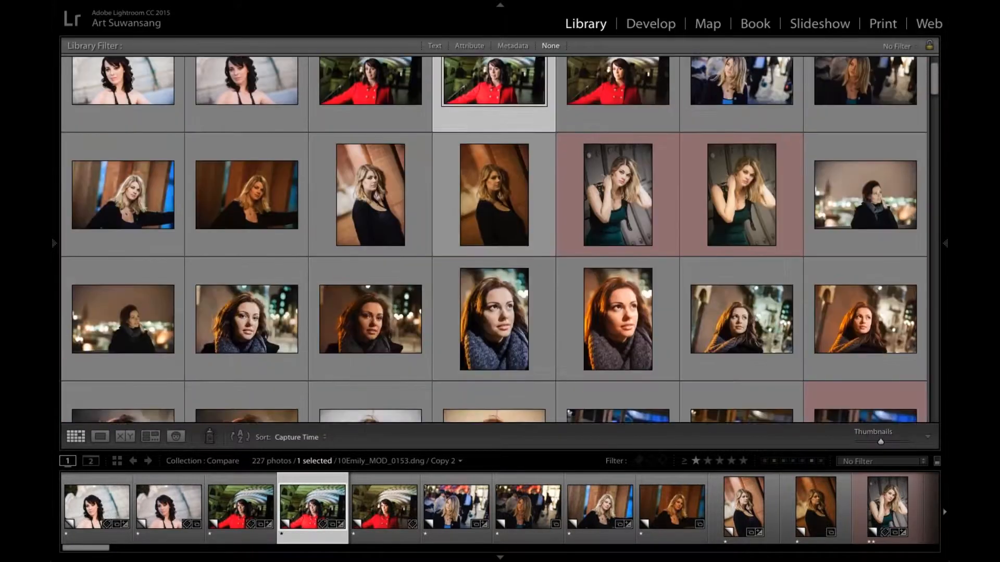
pyautogui.scroll(-2, 464, 283)
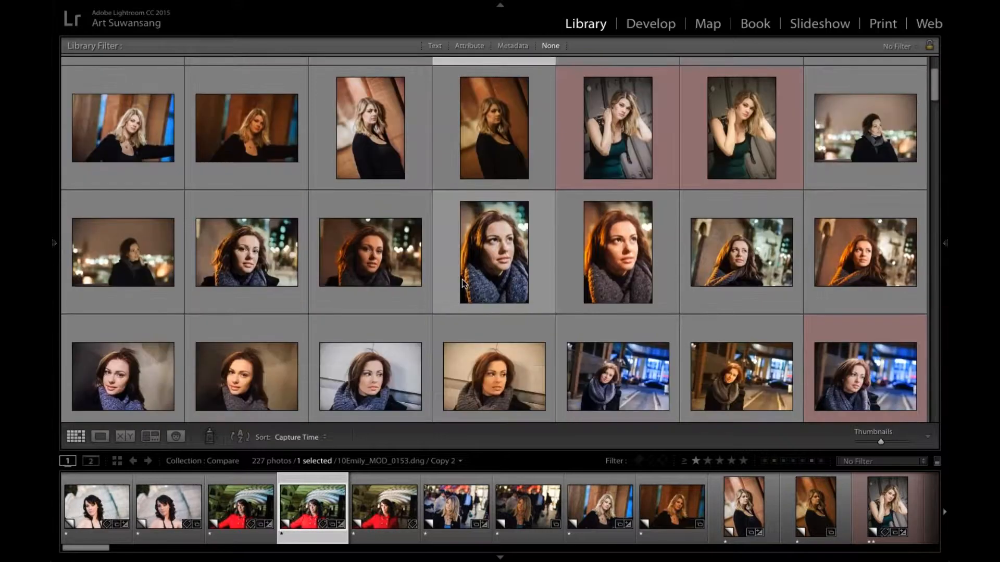
pyautogui.click(368, 254)
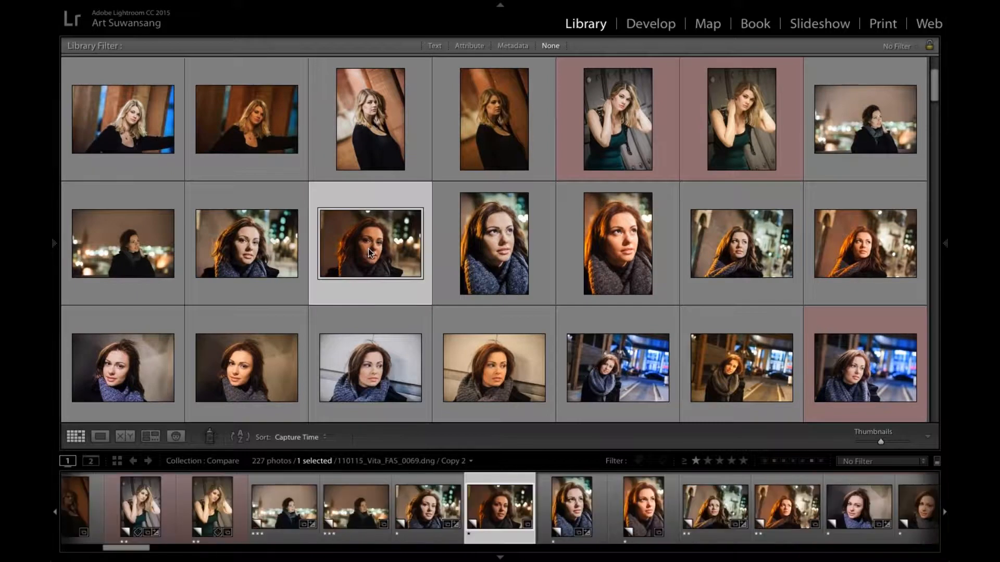
pyautogui.press('e')
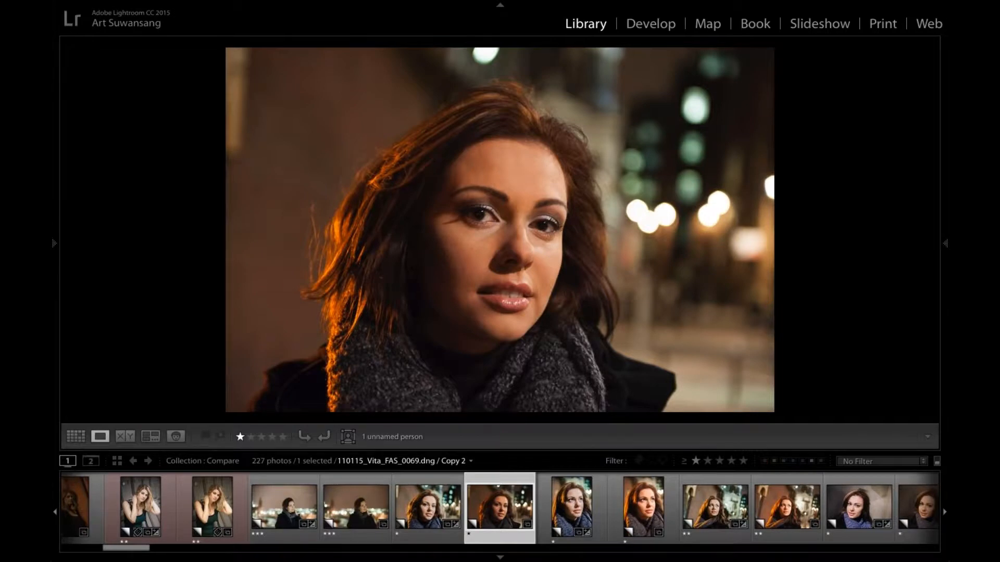
# Create a virtual copy of the unedited night portrait and show the overlay with file name and exposure information
pyautogui.hotkey('ctrl', "'")
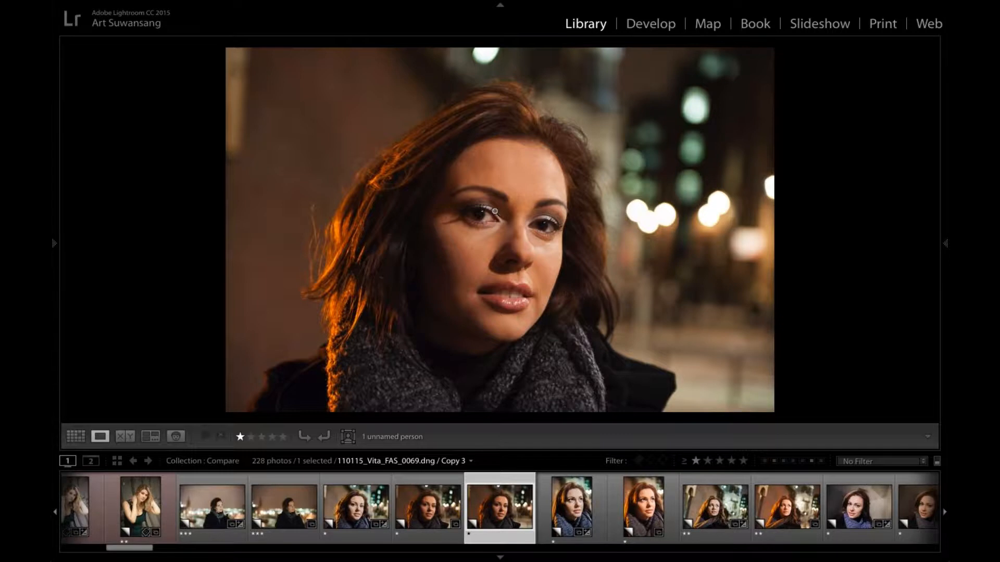
pyautogui.press('i')
pyautogui.press('i')
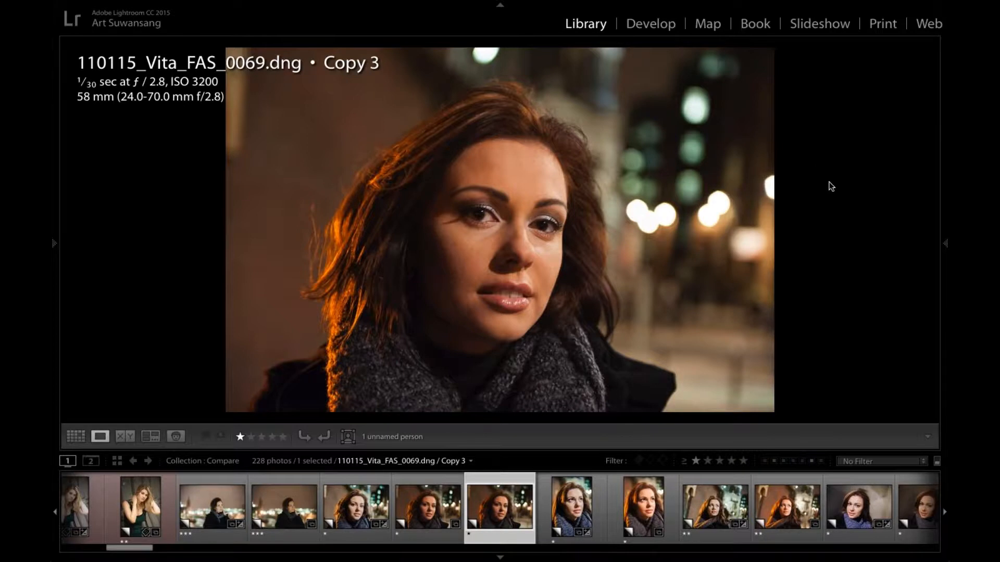
# Compare the unedited night portrait with its edited version, and return to the unedited Copy 2
pyautogui.press('Left')
pyautogui.press('Left')
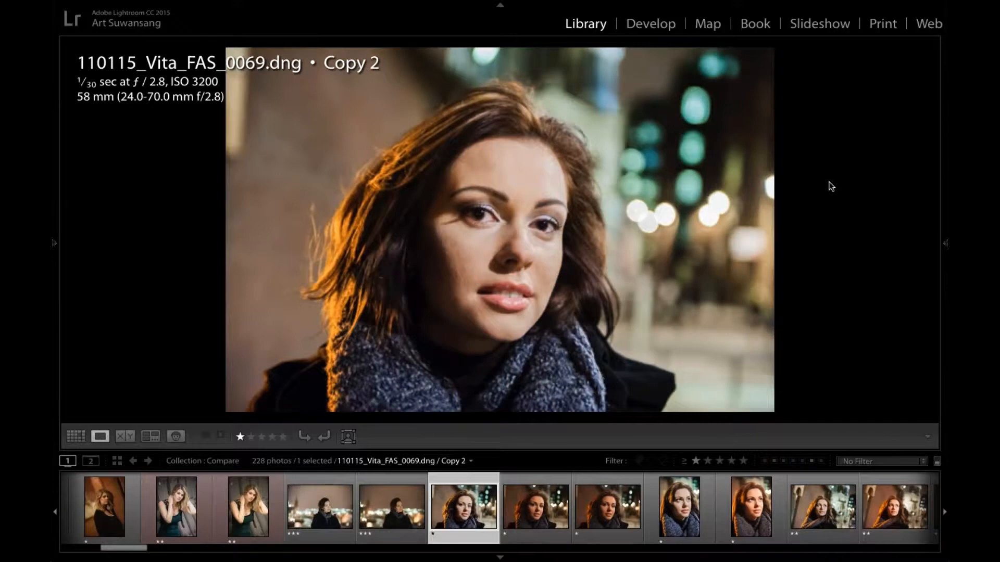
pyautogui.press('Left')
pyautogui.press('Right')
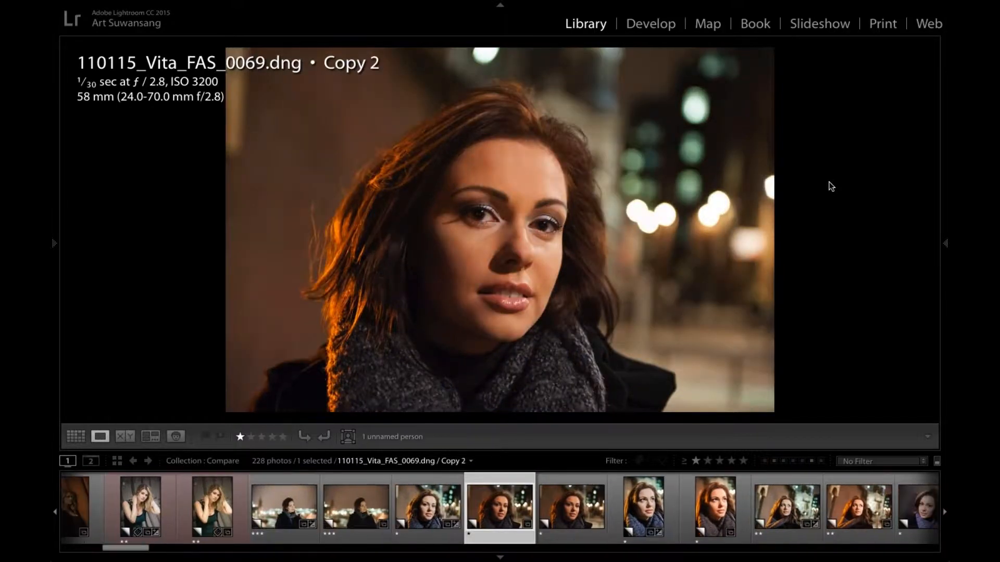
# Apply two NR presets to the unedited night portrait: Pre Color Grade through Quick Develop in Library, and Skin Desat I in Develop
pyautogui.press('F8')
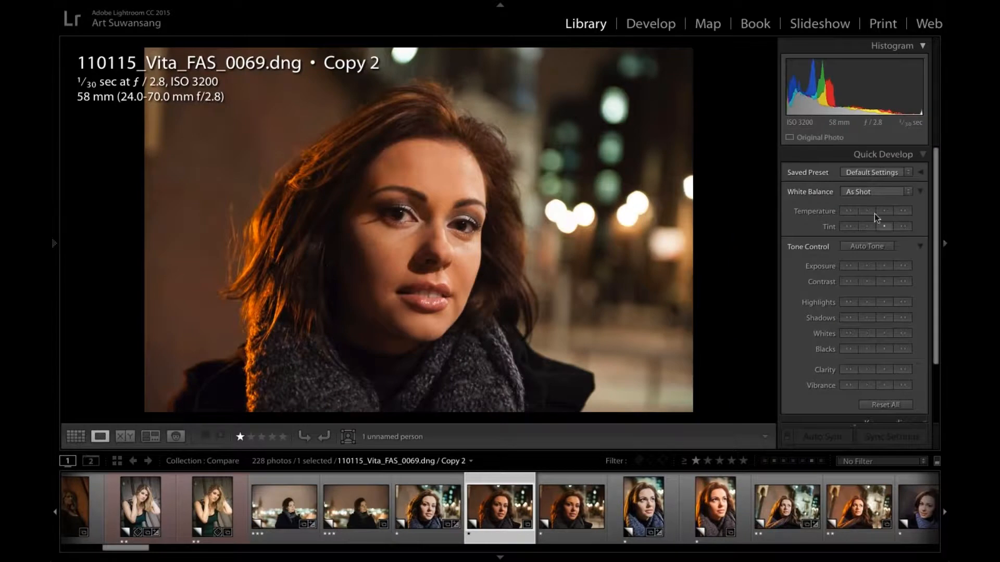
pyautogui.click(651, 25)
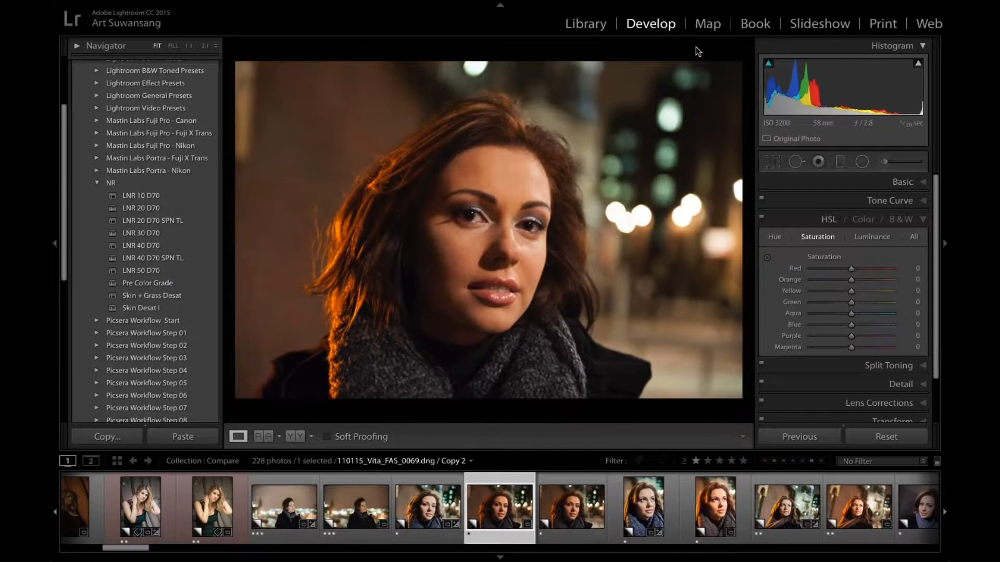
pyautogui.click(906, 184)
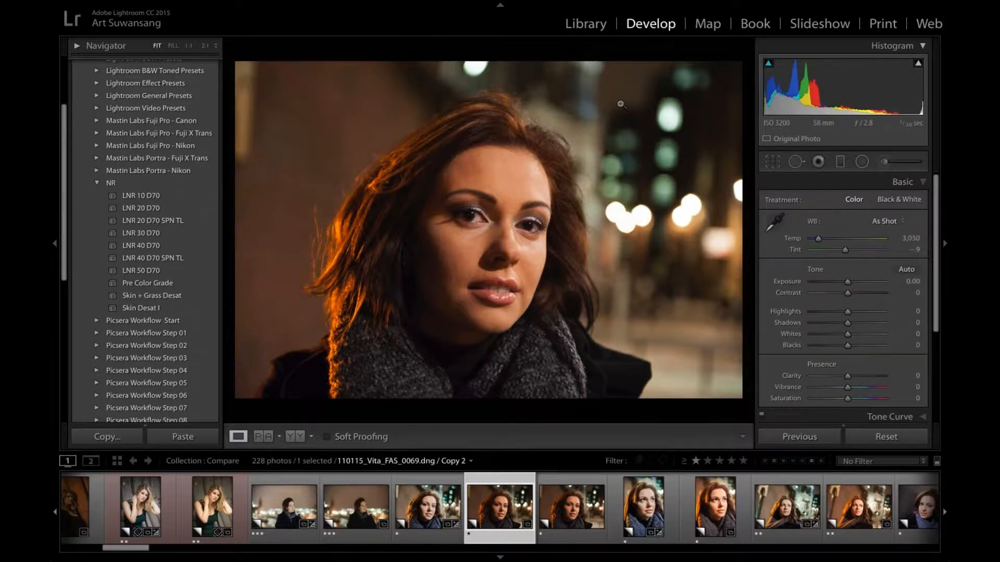
pyautogui.click(598, 29)
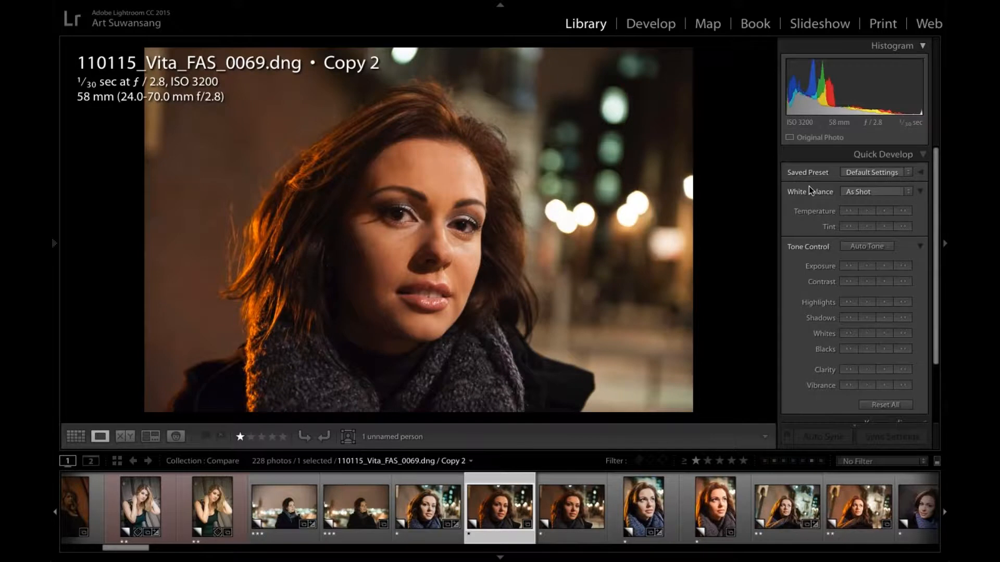
pyautogui.click(859, 173)
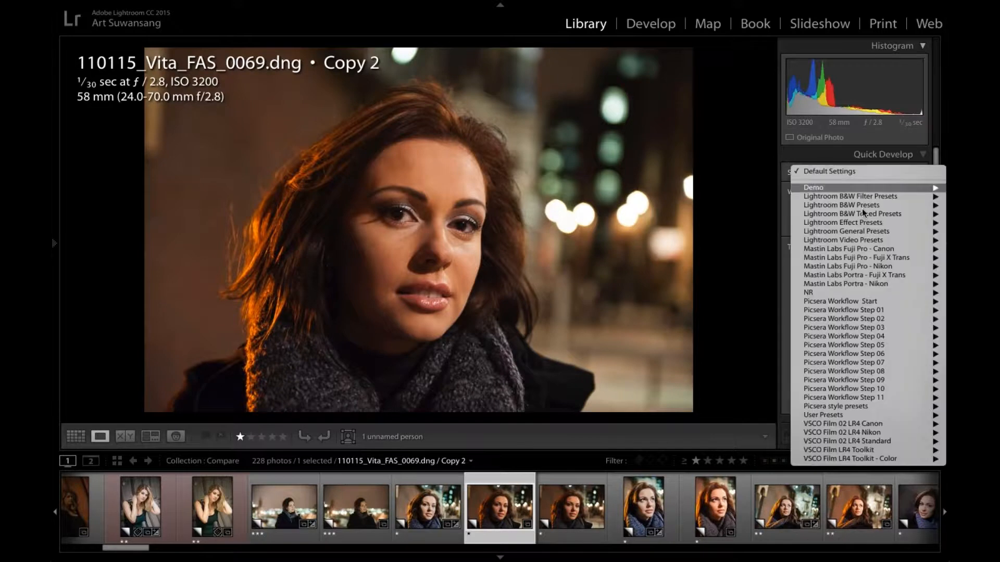
pyautogui.moveTo(850, 293)
pyautogui.click(763, 353)
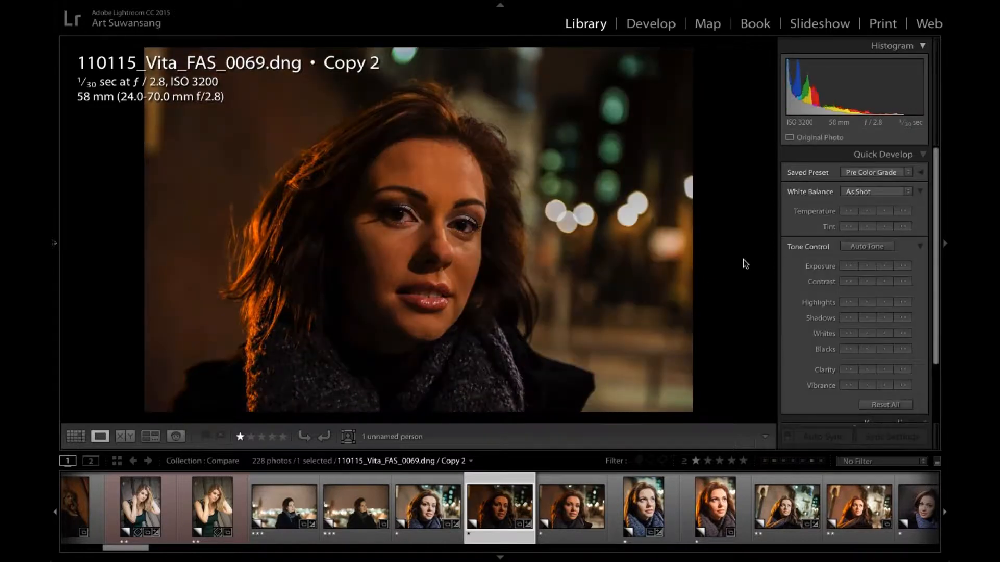
pyautogui.click(651, 26)
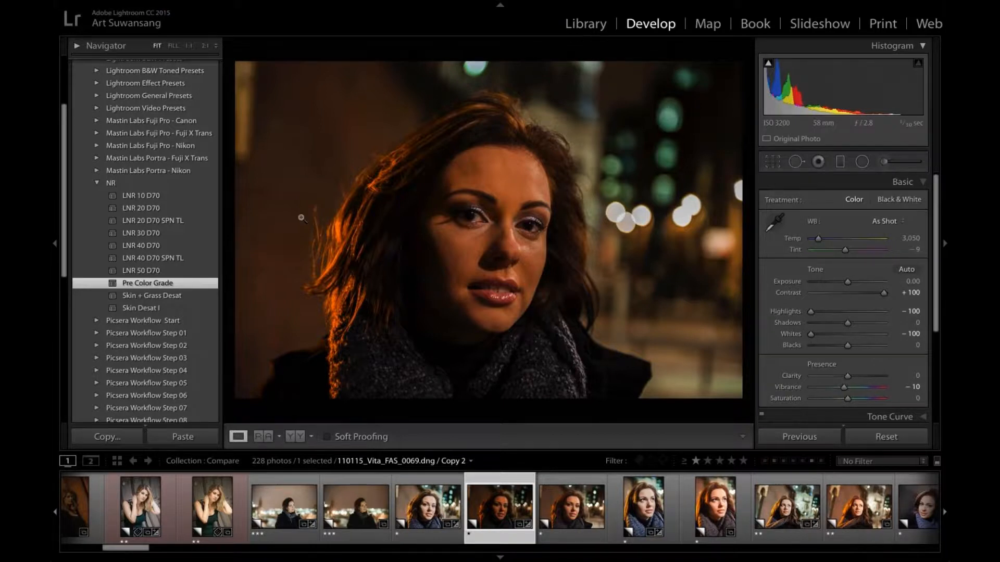
pyautogui.click(182, 308)
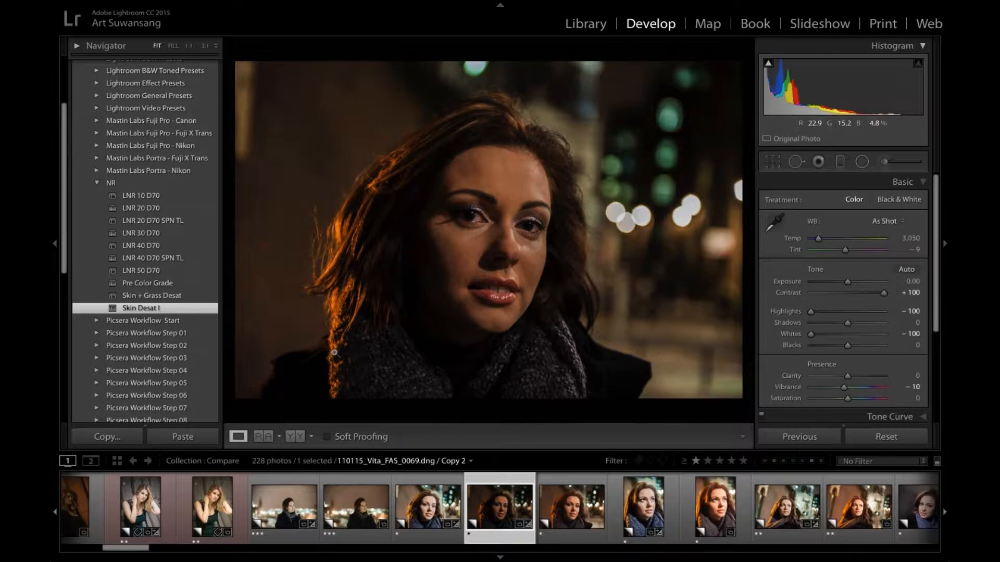
# Set the night portrait's Exposure to +1.55 and Shadows to +13
pyautogui.click(850, 281)
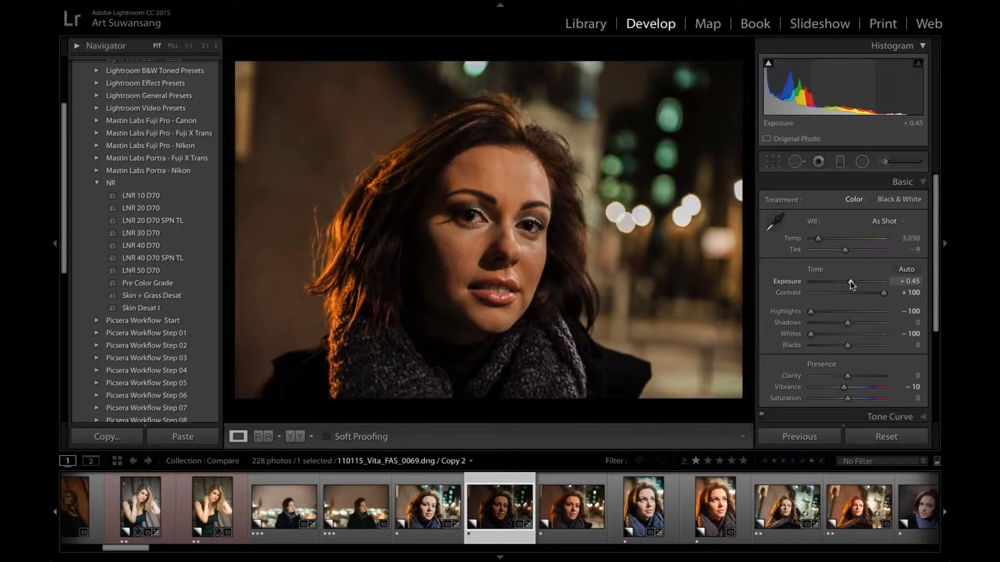
pyautogui.moveTo(851, 283); pyautogui.dragTo(861, 281)
pyautogui.click(850, 323)
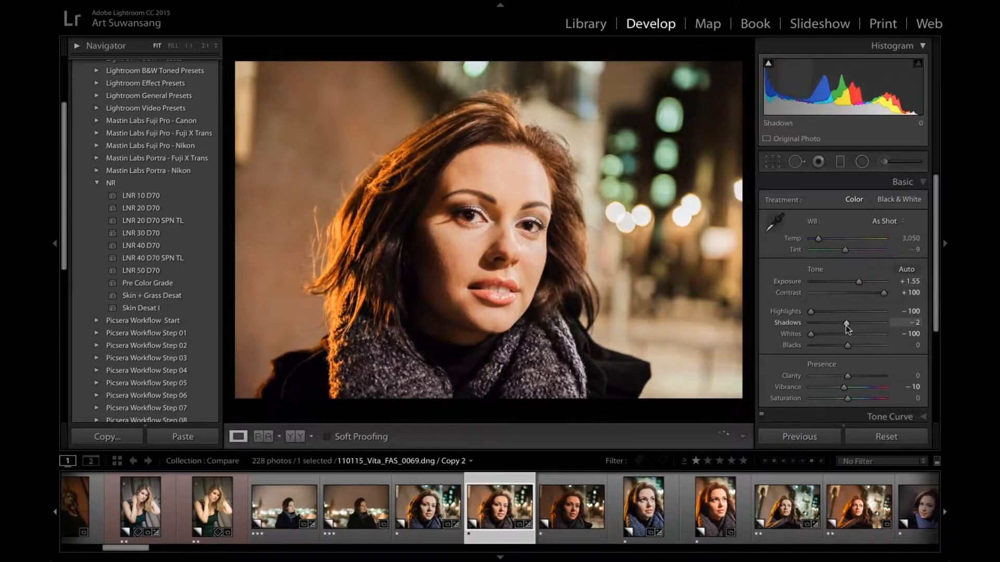
pyautogui.moveTo(850, 324); pyautogui.dragTo(852, 323)
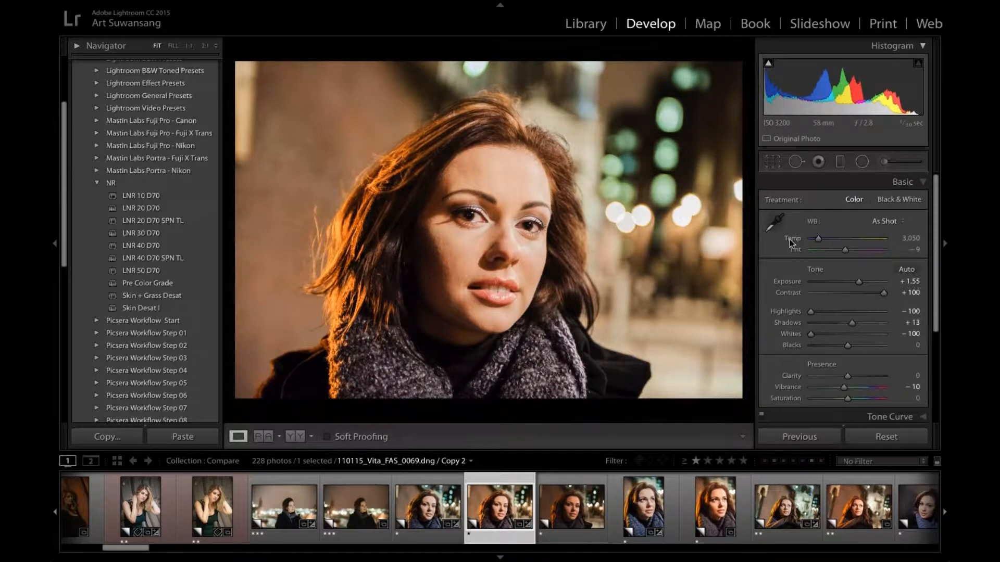
# Set the night portrait's Temp to 2,700, and try a Tint of −4 before returning it to −9
pyautogui.press('-')
pyautogui.press('-')
pyautogui.press('-')
pyautogui.press('-')
pyautogui.press('-')
pyautogui.press('-')
pyautogui.press('-')
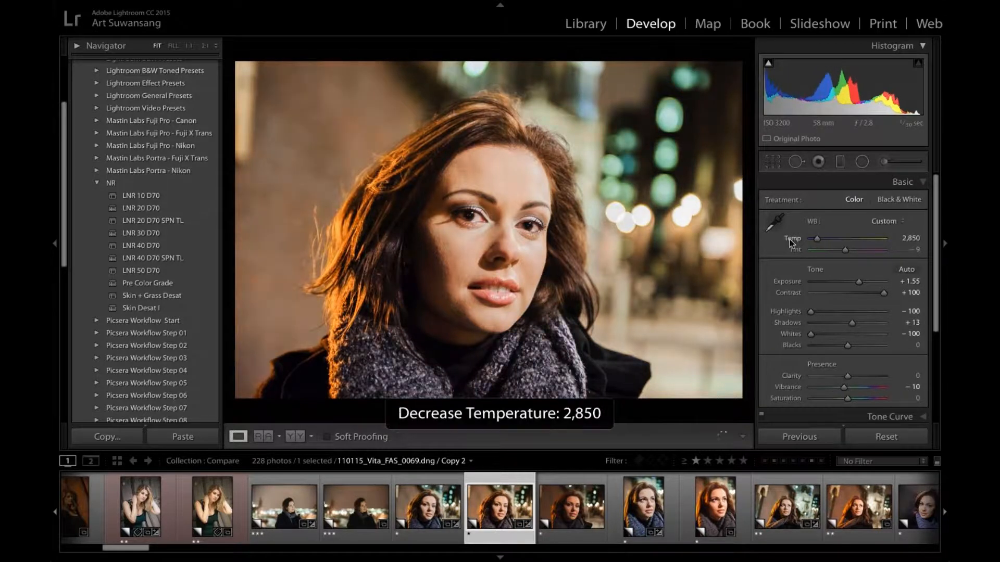
pyautogui.press('=')
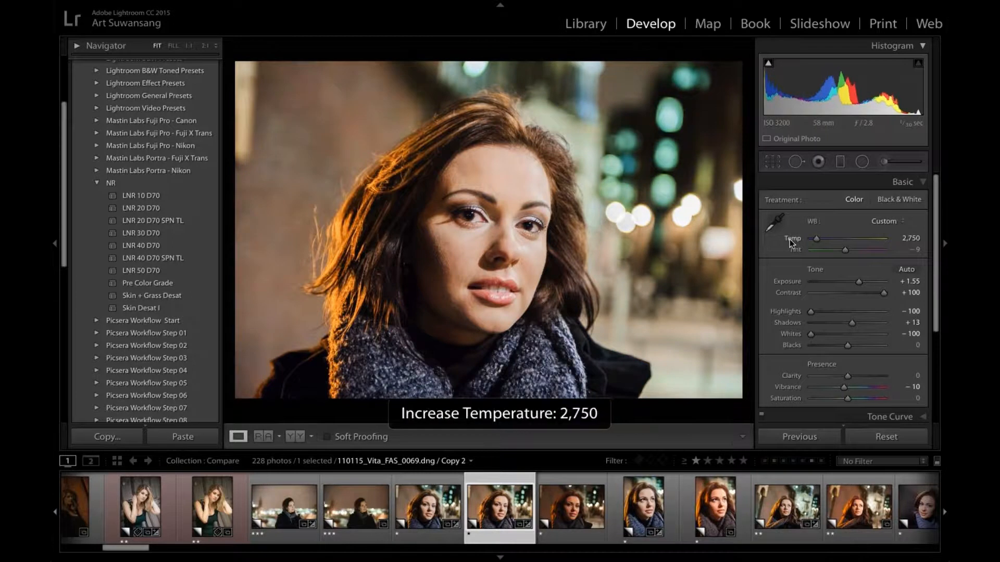
pyautogui.press('-')
pyautogui.press('=')
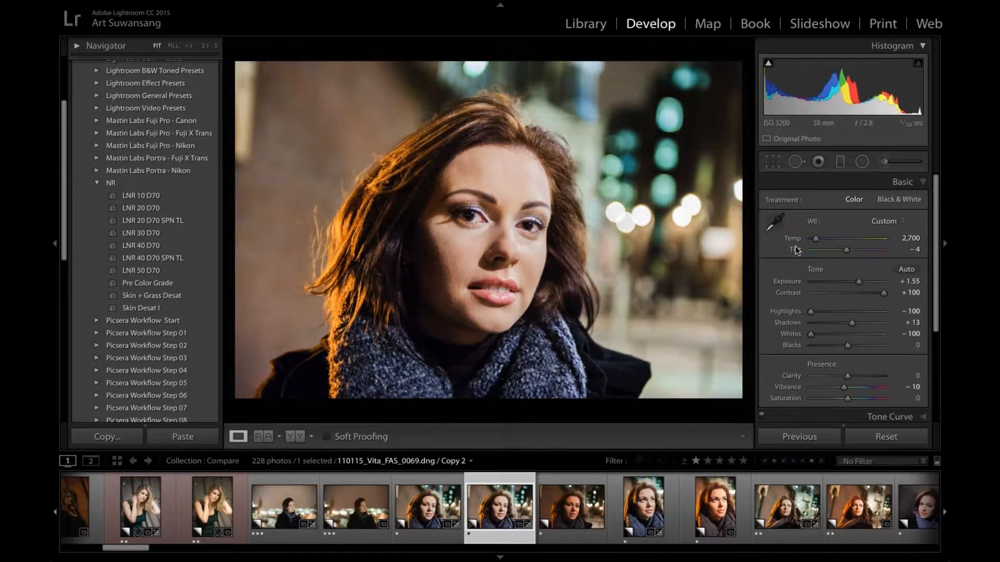
pyautogui.press('-')
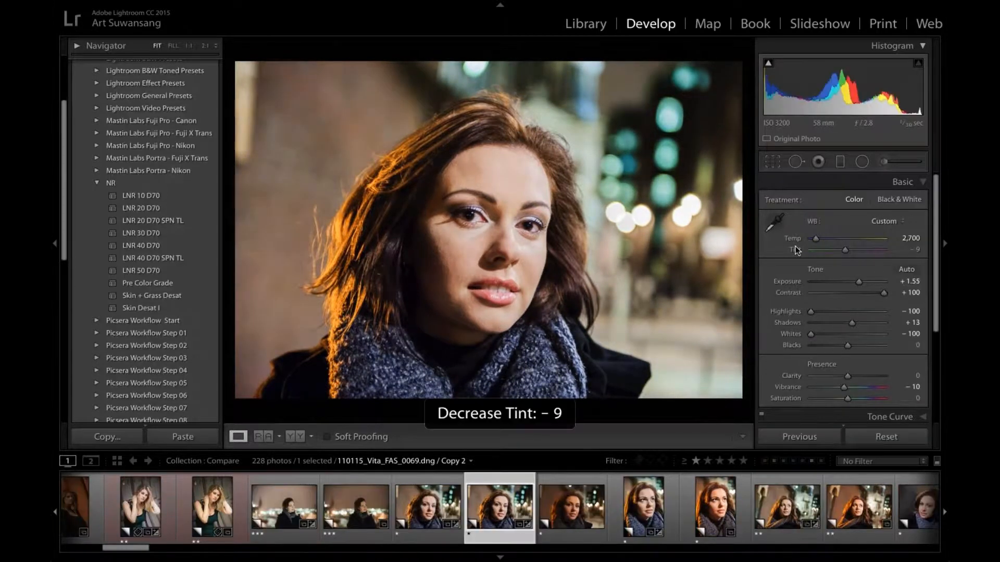
# Compare Copy 1, Copy 2 and the unedited Copy 3 of the night portrait in the Library Survey view with the side panels hidden
pyautogui.press('e')
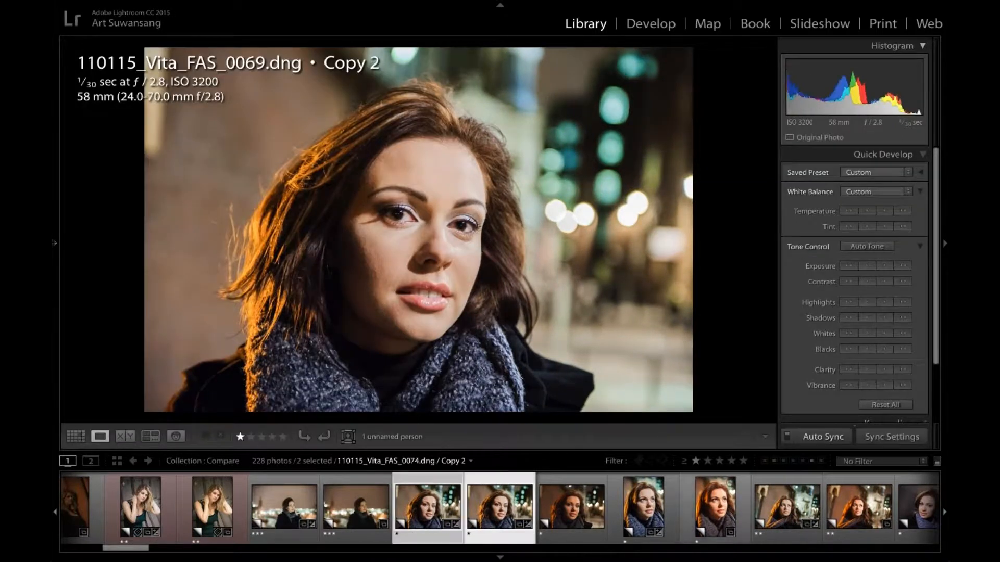
pyautogui.keyDown('super'); pyautogui.click(547, 490); pyautogui.keyUp('super')
pyautogui.press('Tab')
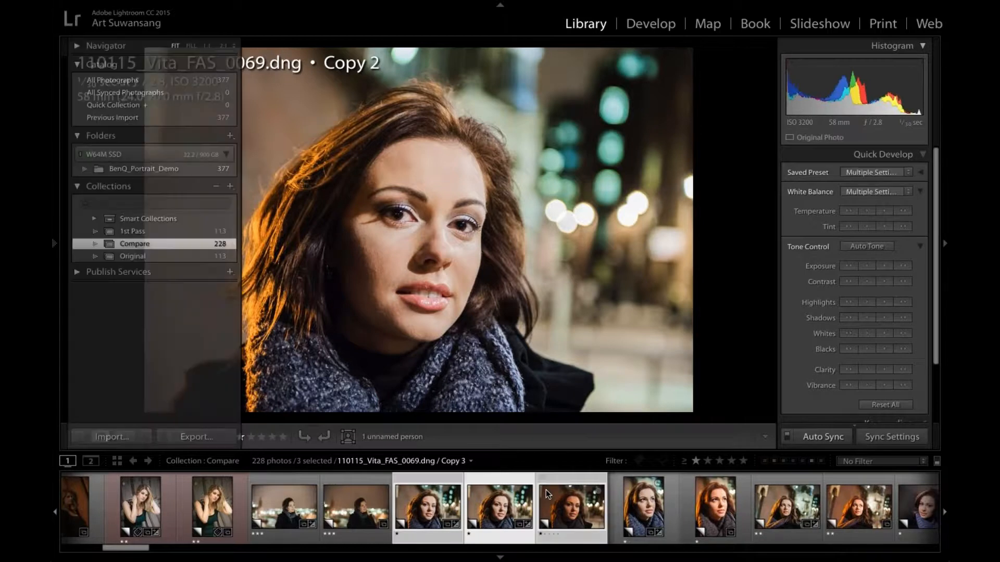
pyautogui.press('n')
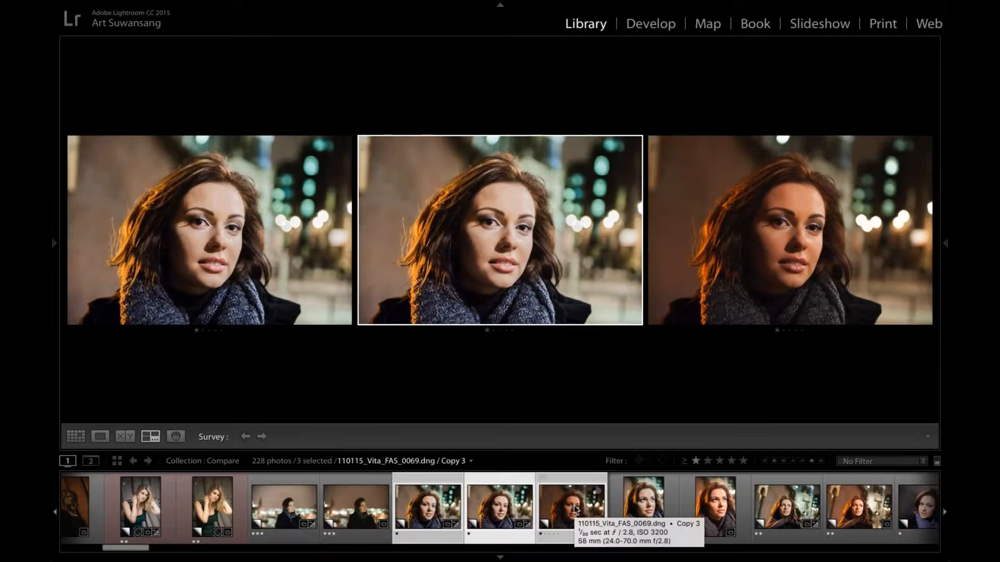
pyautogui.press('Left')
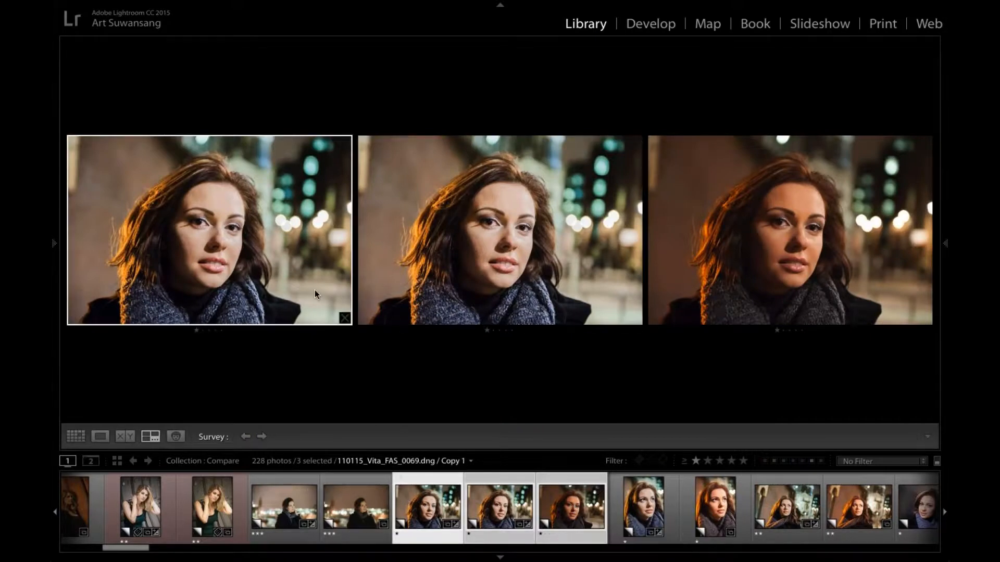
pyautogui.click(455, 275)
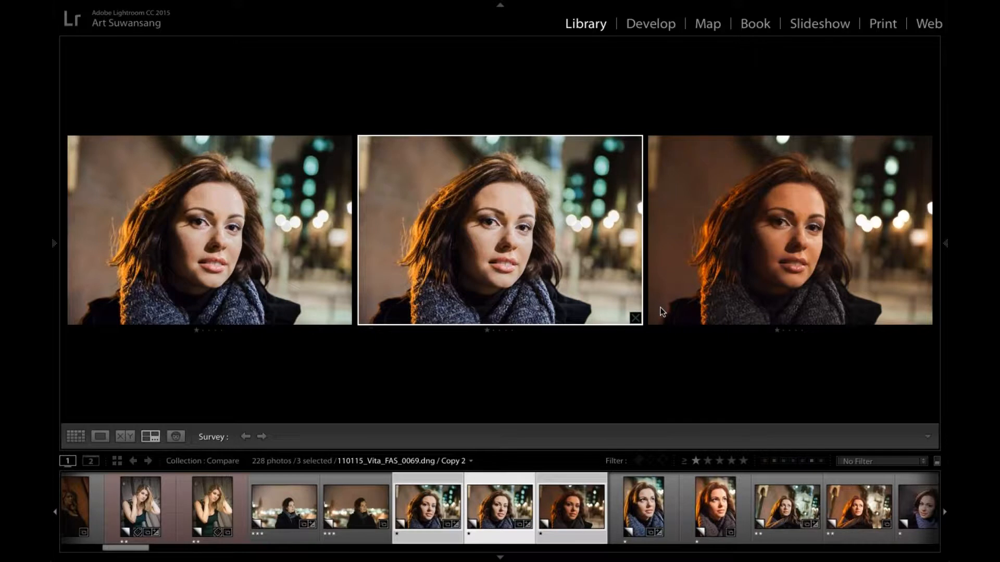
pyautogui.click(776, 270)
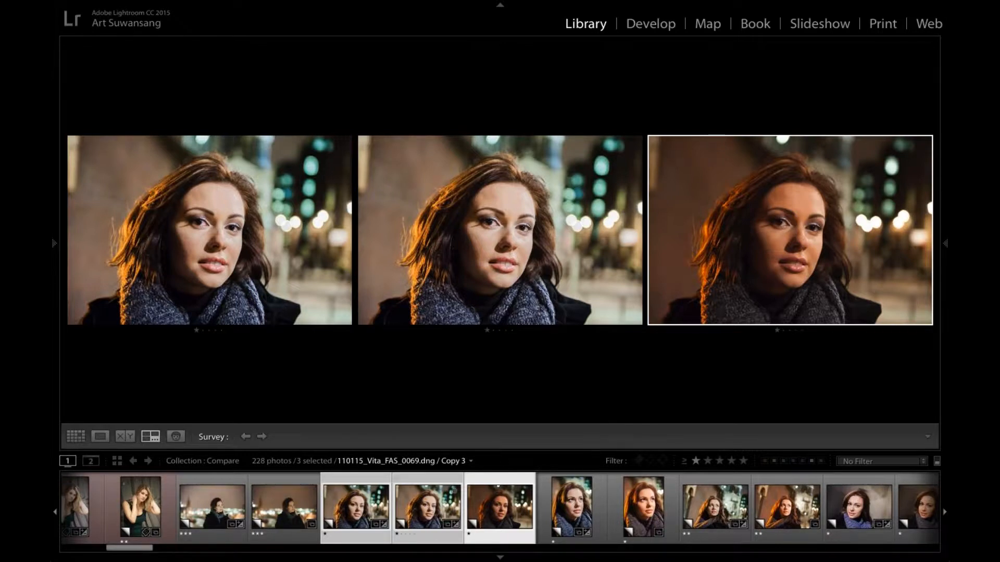
# Reopen only Copy 2 of the night portrait in Develop and hide the presets panel to enlarge the image
pyautogui.click(436, 477)
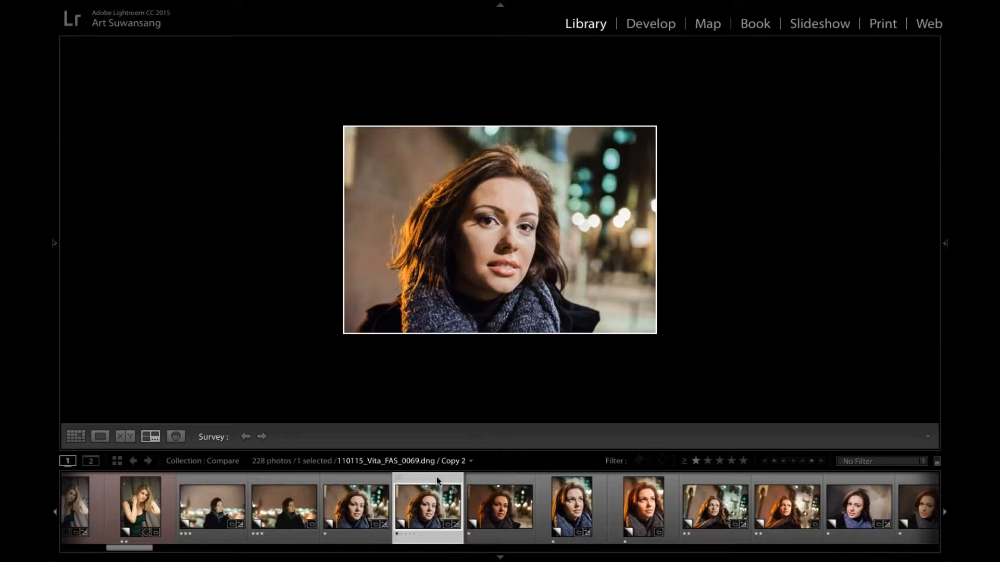
pyautogui.press('e')
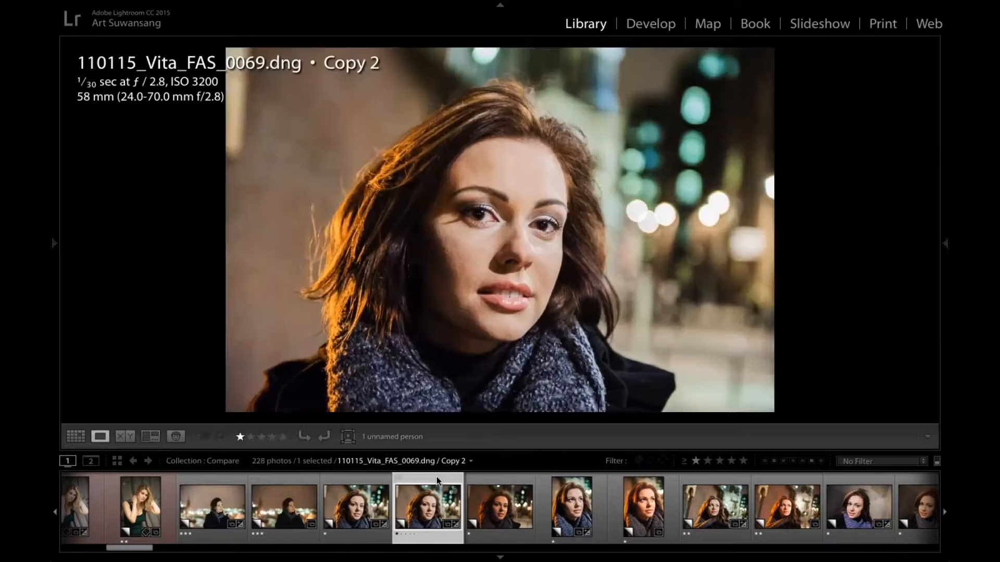
pyautogui.press('d')
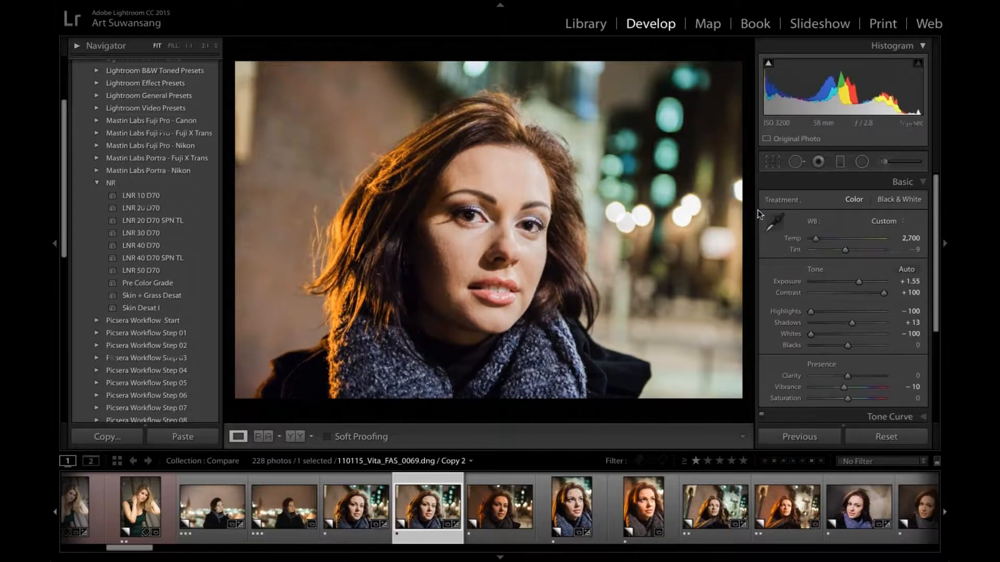
pyautogui.click(56, 255)
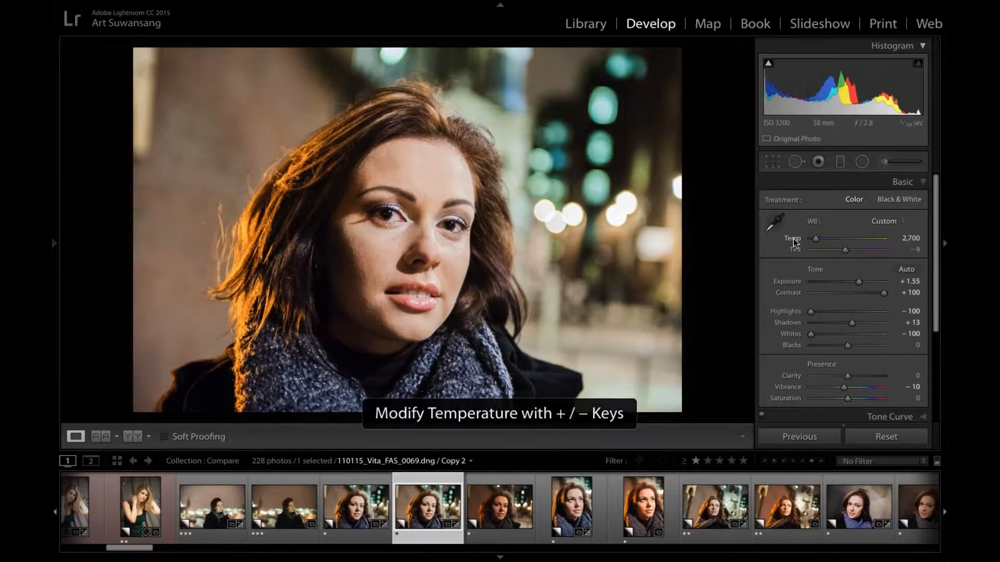
# Try cooler and warmer temperatures on Copy 2 of the night portrait and set its Temp to 2,600
pyautogui.press('-')
pyautogui.press('-')
pyautogui.press('-')
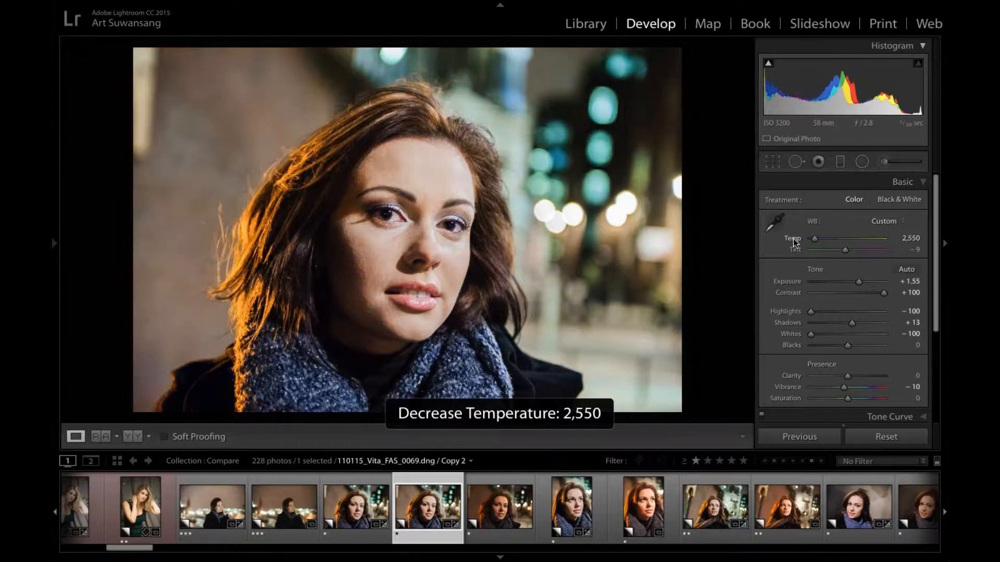
pyautogui.press('+')
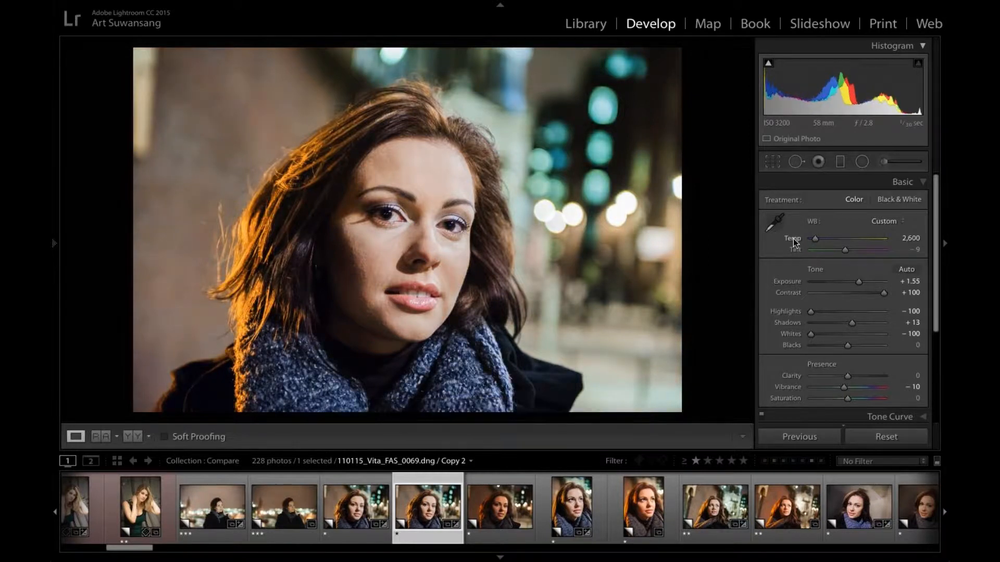
pyautogui.press('-')
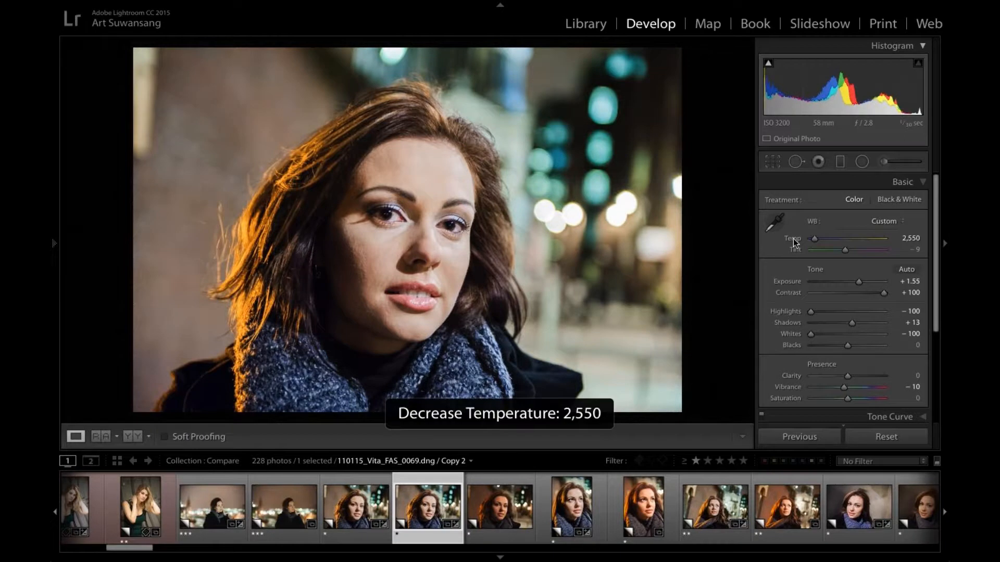
pyautogui.press('+')
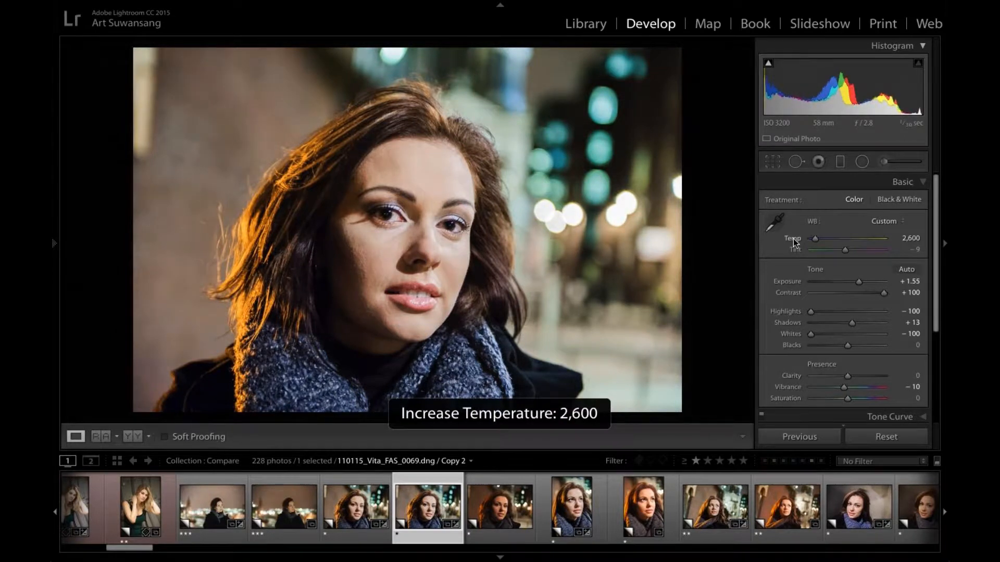
pyautogui.press('+')
pyautogui.press('+')
pyautogui.press('+')
pyautogui.press('-')
pyautogui.press('-')
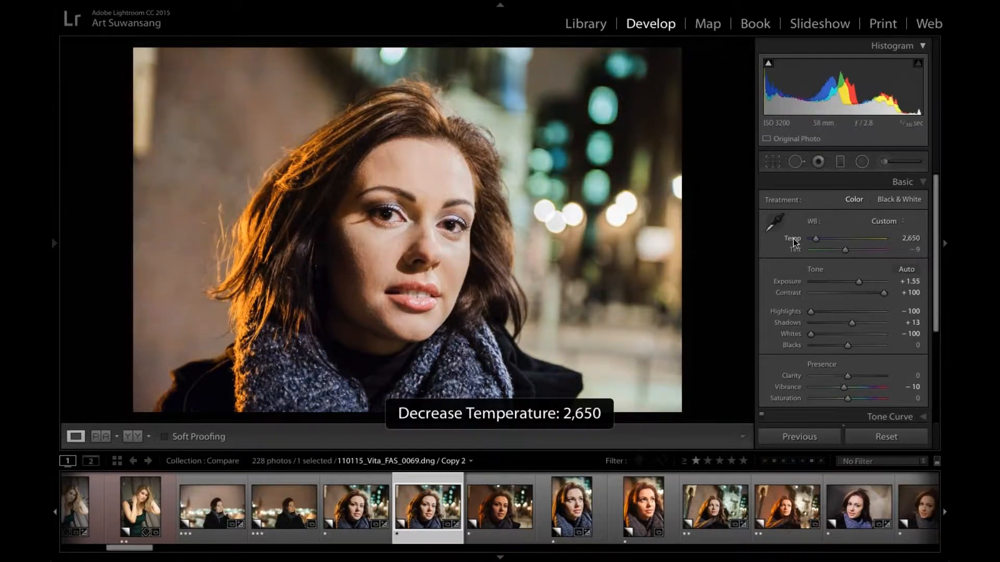
pyautogui.press('-')
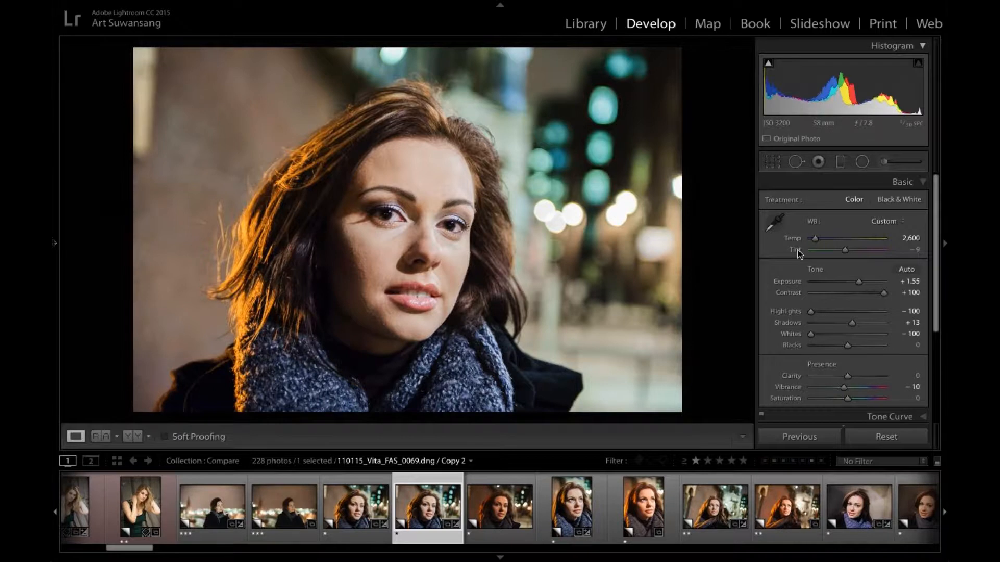
# Examine the edited and unedited portrait pairs in the Compare collection's grid, including an enlarged view of Copy 2
pyautogui.press('g')
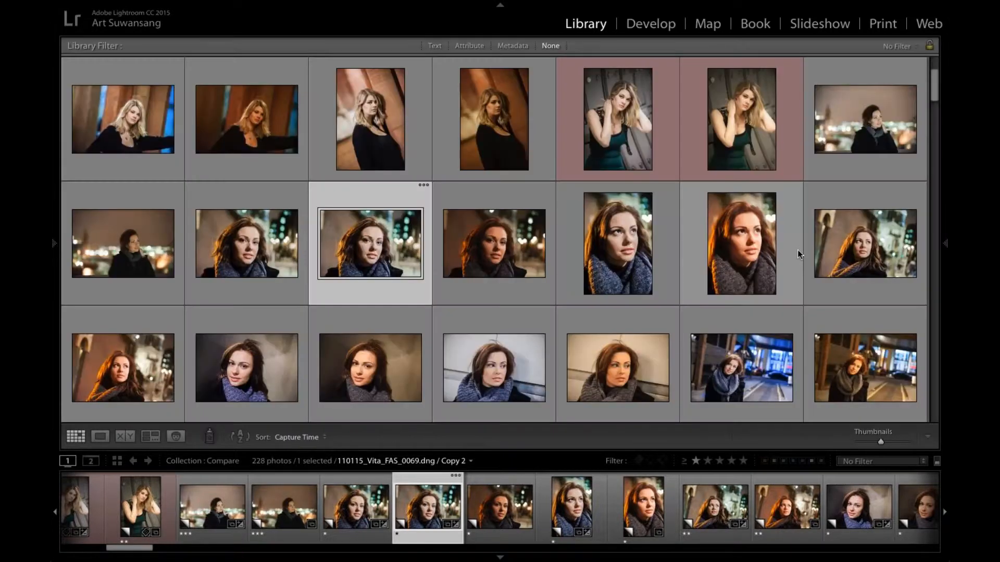
pyautogui.scroll(-1, 799, 254)
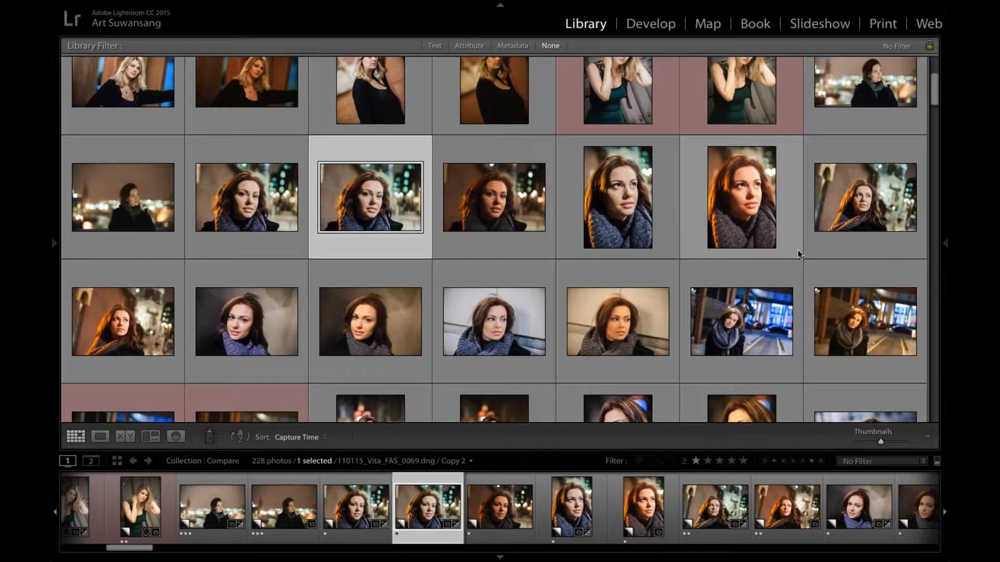
pyautogui.press('e')
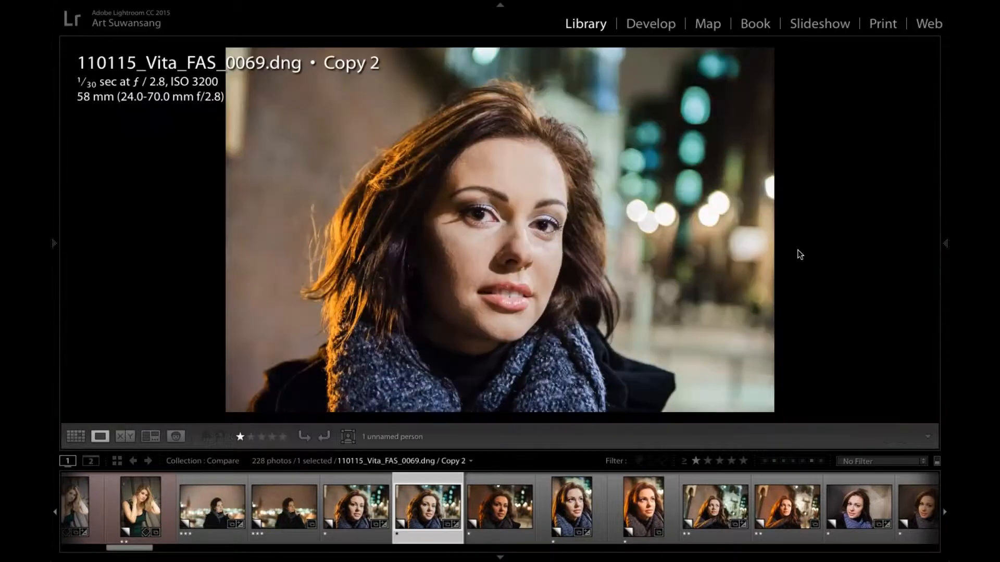
pyautogui.press('g')
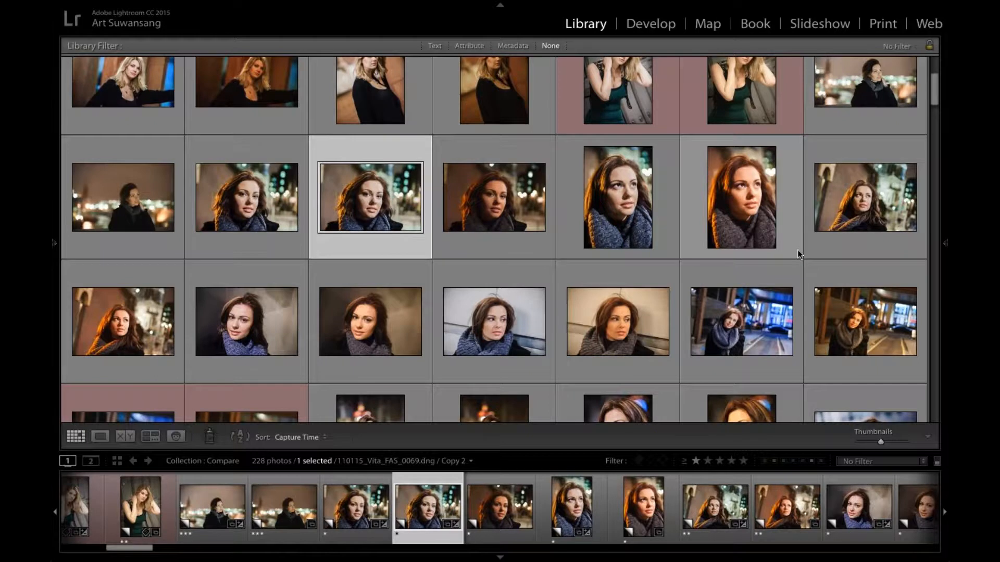
pyautogui.scroll(-1, 800, 254)
pyautogui.scroll(-5, 800, 254)
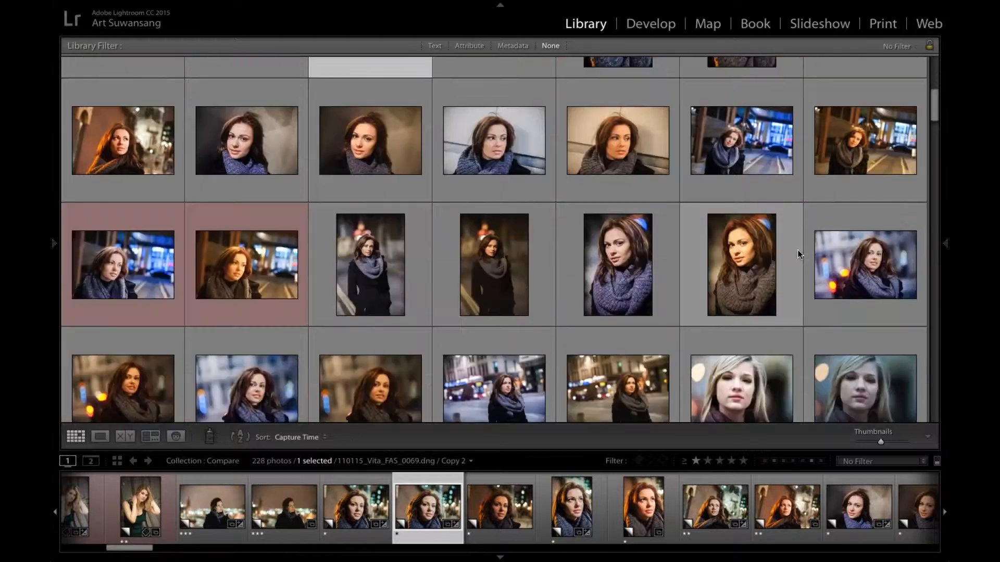
pyautogui.scroll(-1, 800, 254)
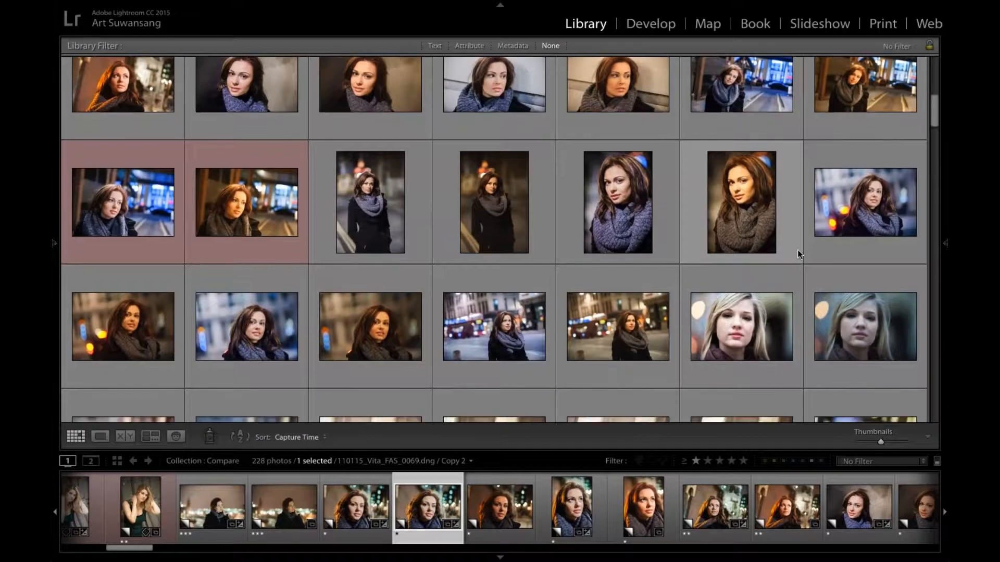
pyautogui.scroll(-1, 800, 254)
pyautogui.scroll(3, 800, 254)
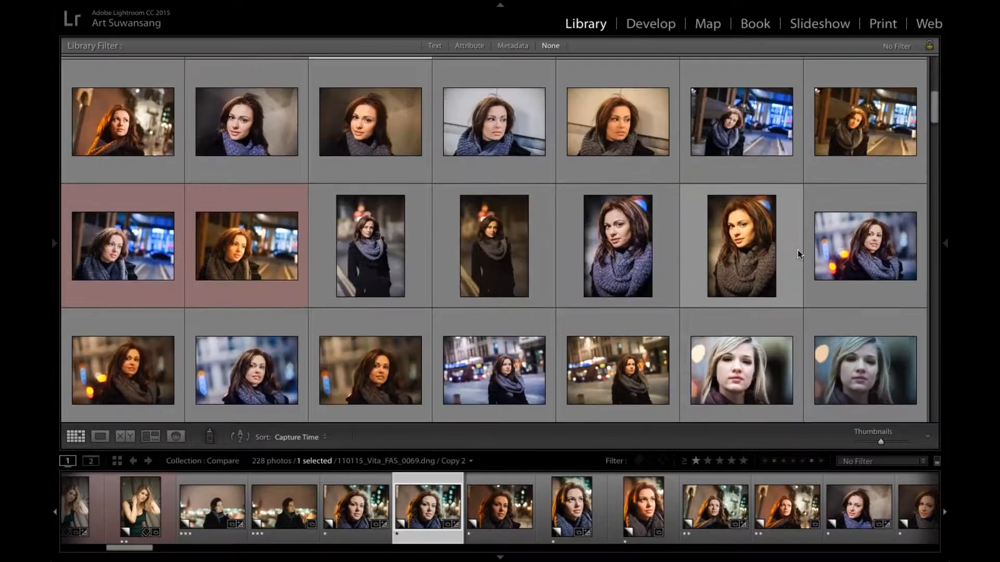
pyautogui.scroll(1, 800, 254)
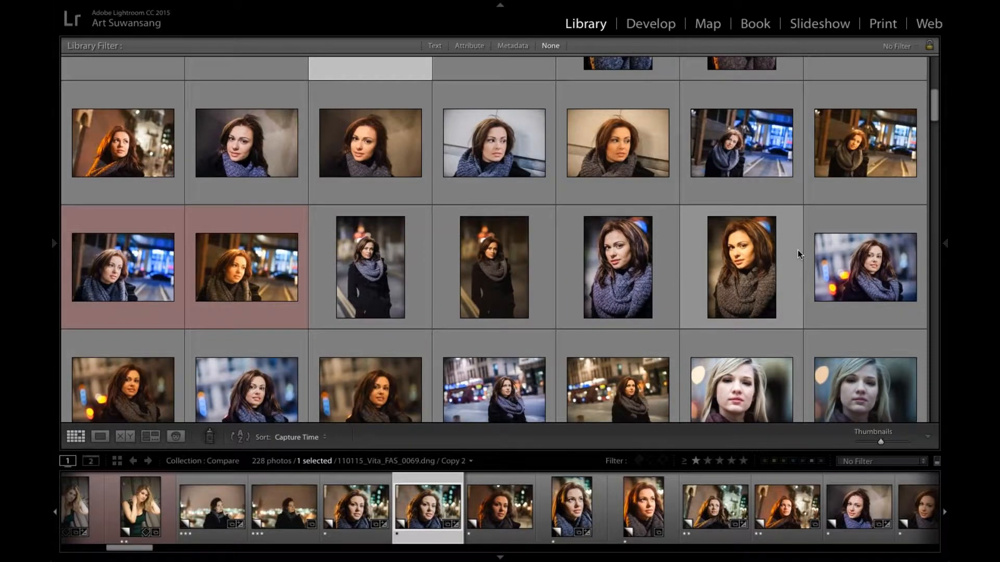
pyautogui.scroll(1, 800, 254)
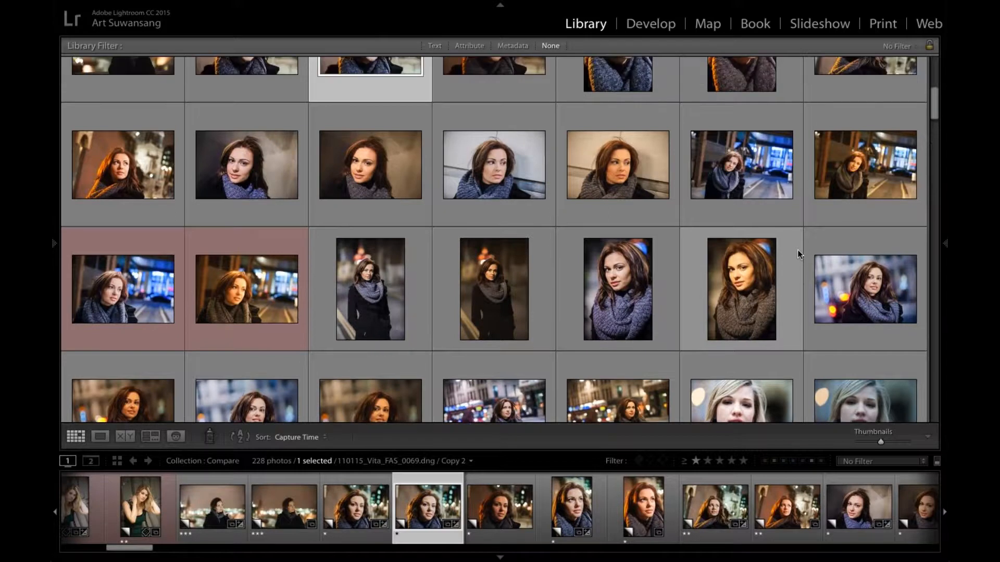
pyautogui.scroll(6, 800, 254)
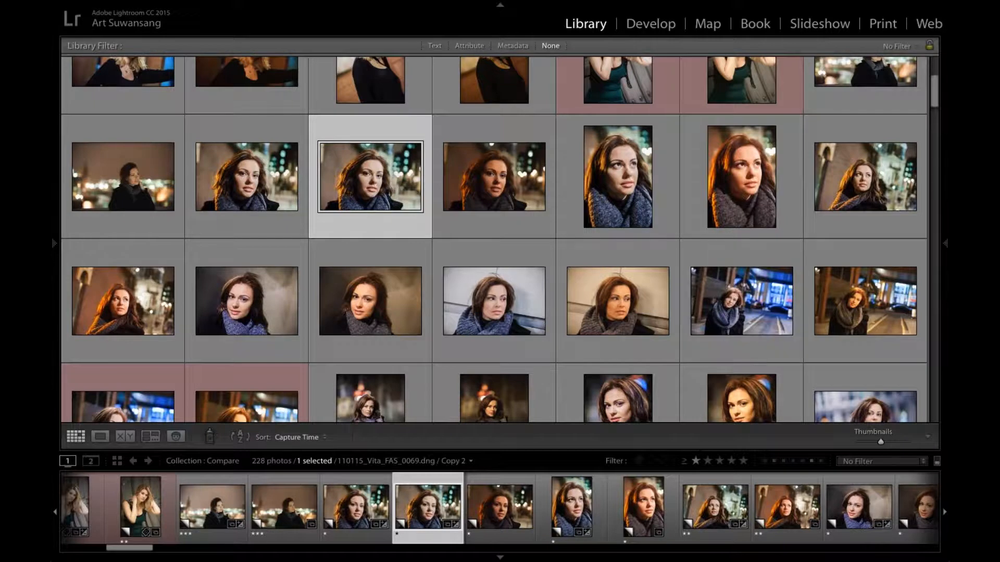
# View the night portrait from the 1st Pass collection enlarged, and switch to the Original collection
pyautogui.click(54, 244)
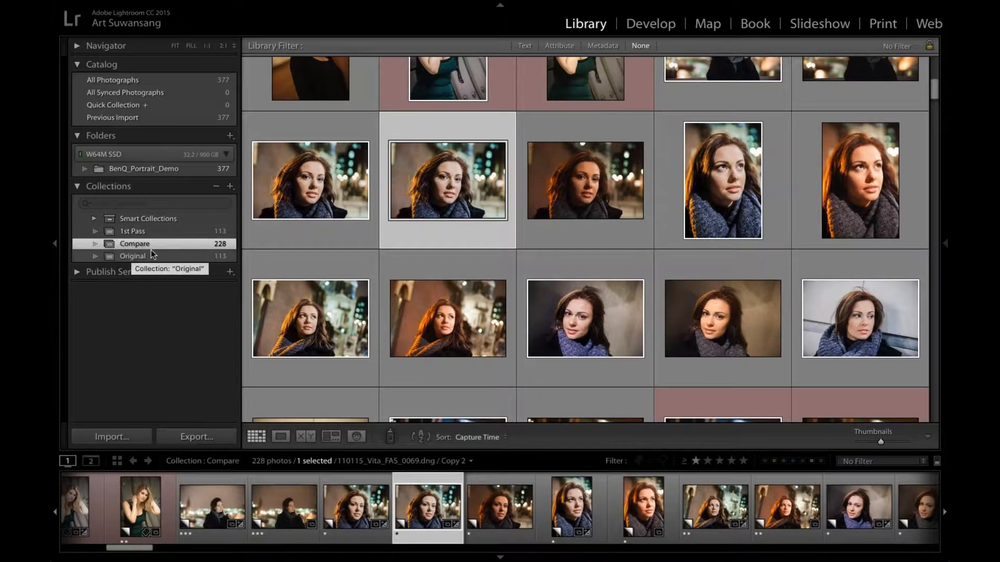
pyautogui.click(171, 230)
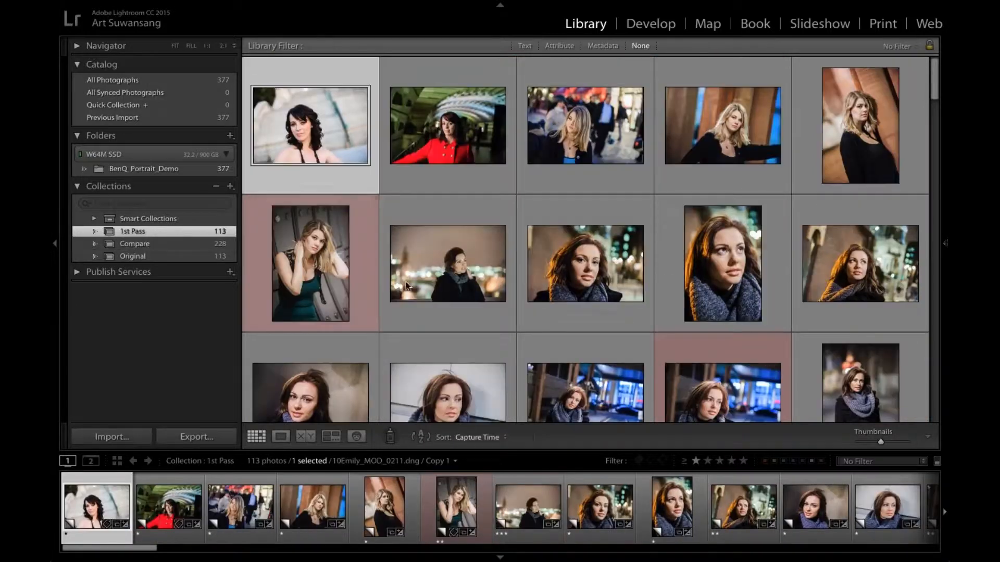
pyautogui.click(577, 269)
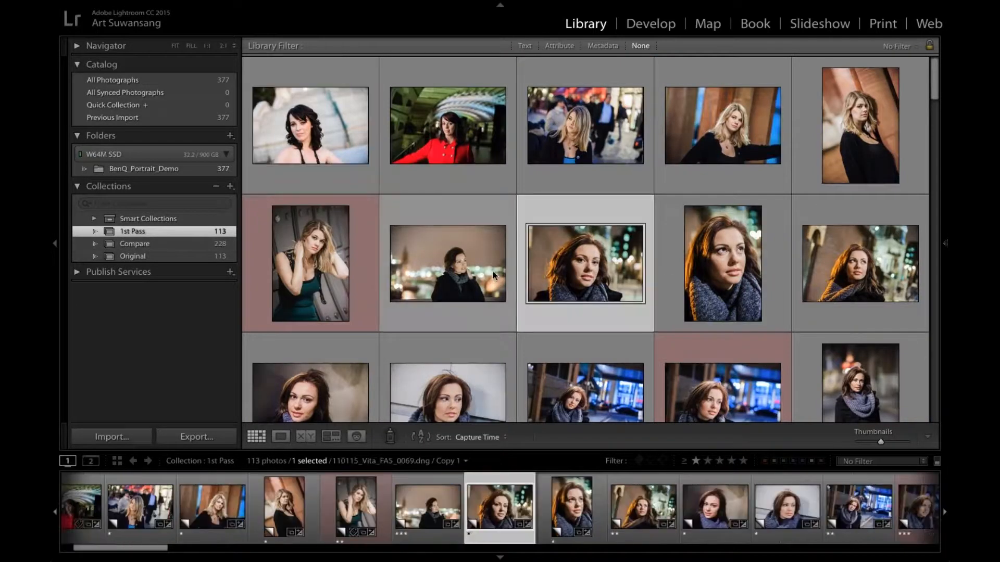
pyautogui.doubleClick(559, 268)
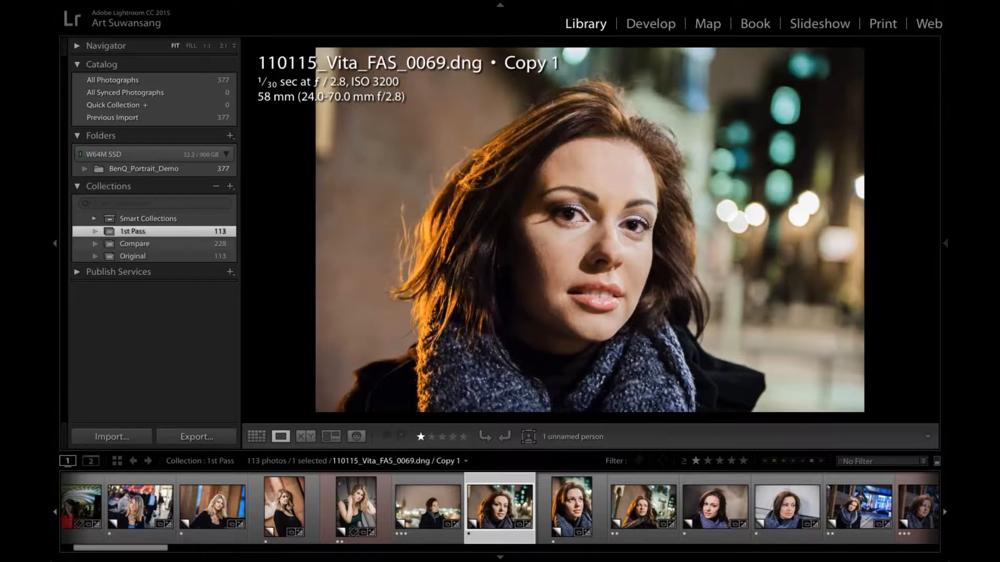
pyautogui.click(203, 254)
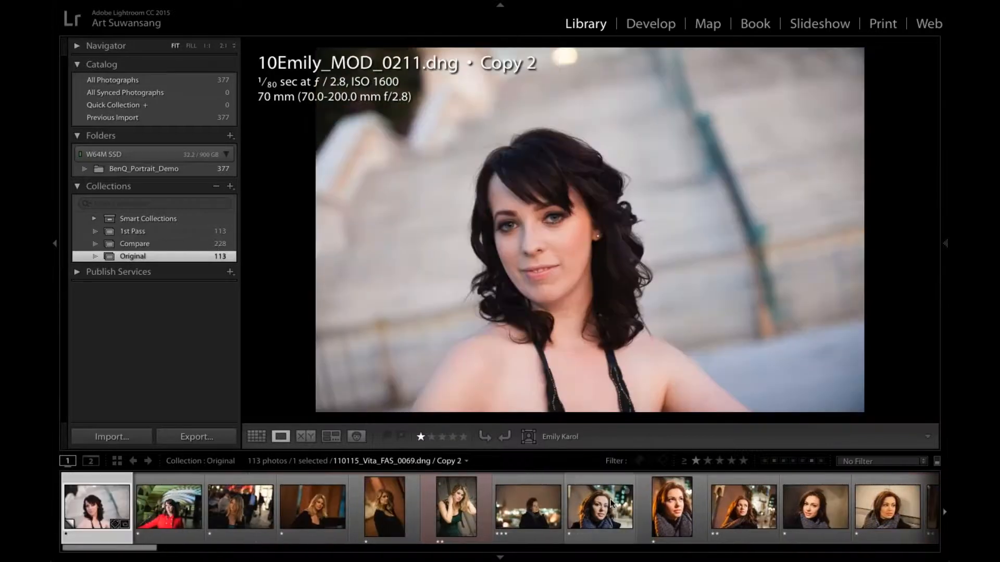
# Examine the unedited night portraits of the dark-coated woman in the Original collection, ending with the red bus street shot
pyautogui.click(559, 517)
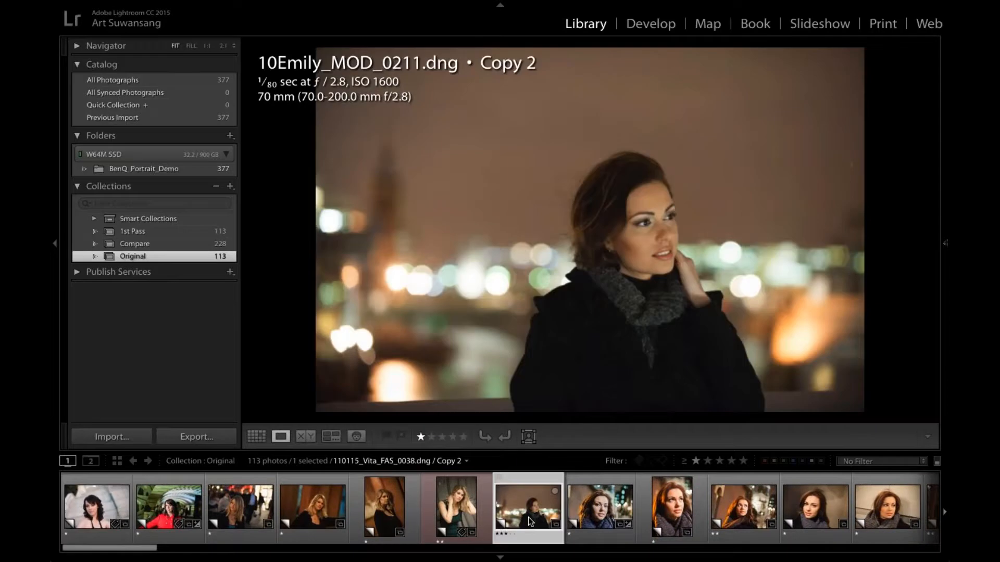
pyautogui.press('Right')
pyautogui.press('Right')
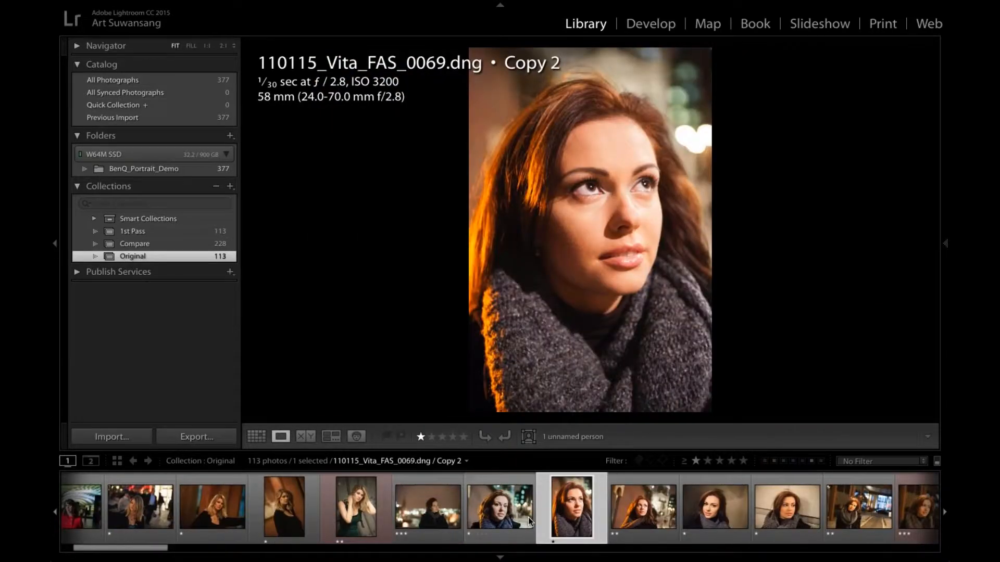
pyautogui.press('Right')
pyautogui.press('Right')
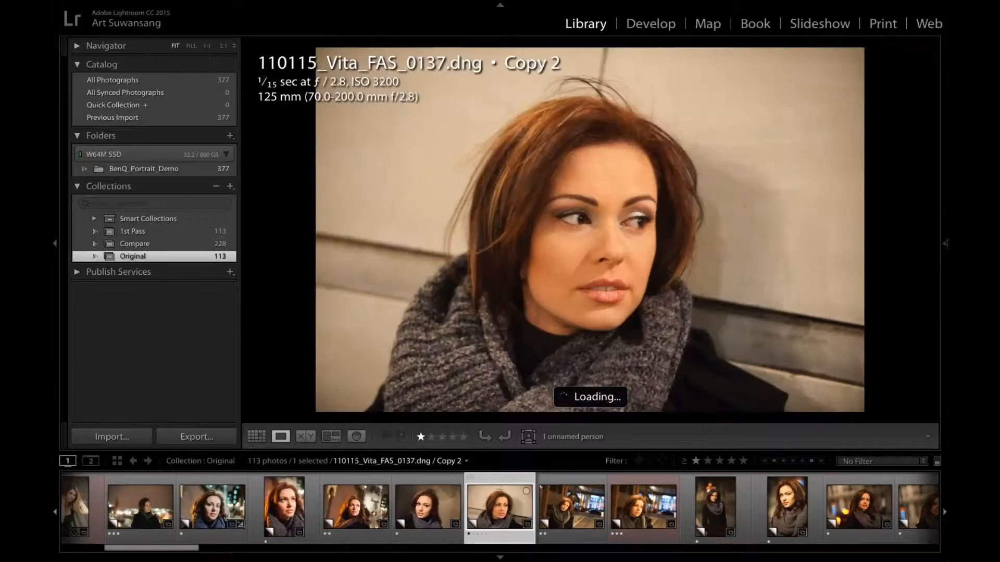
pyautogui.press('Left')
pyautogui.press('Left')
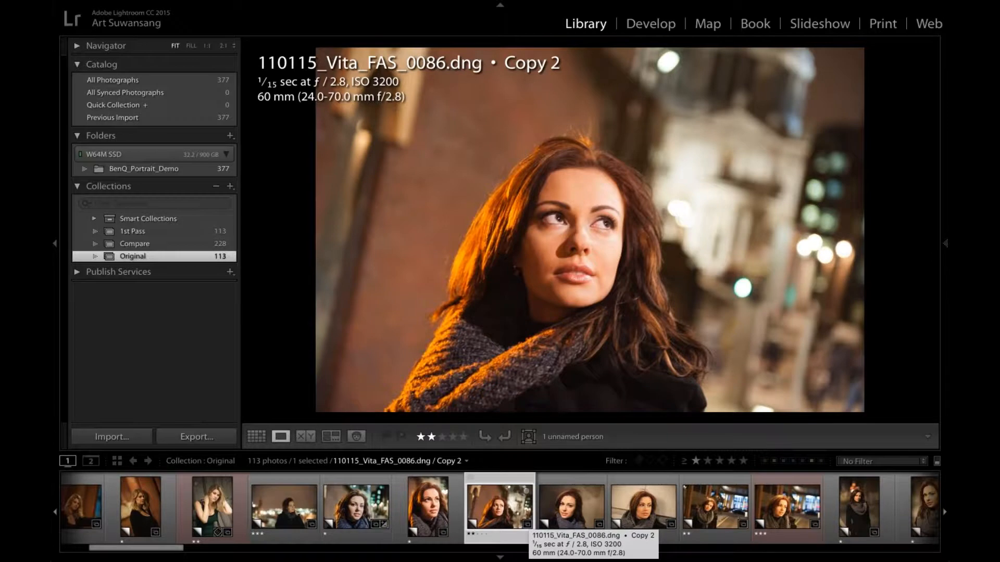
pyautogui.press('Right')
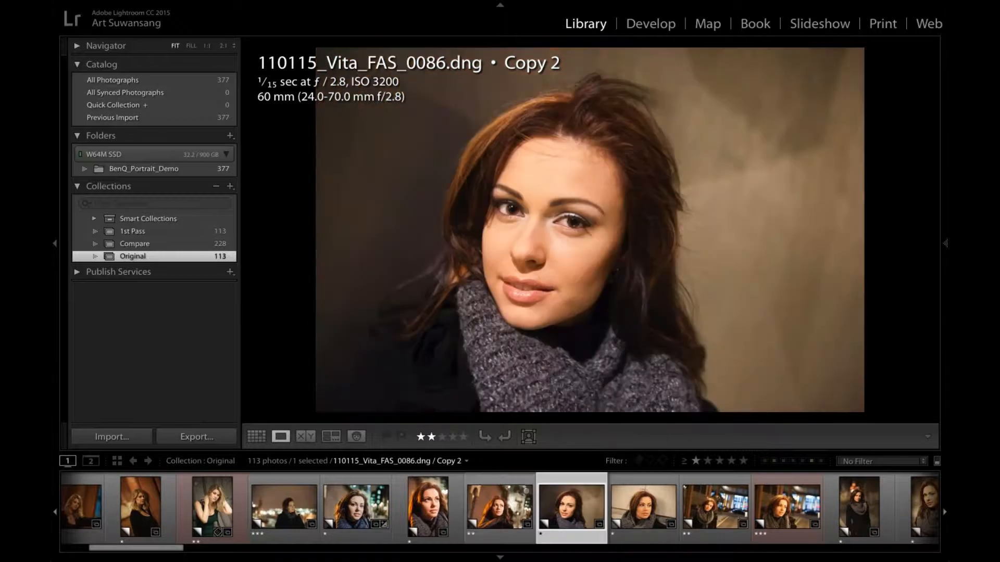
pyautogui.press('Right')
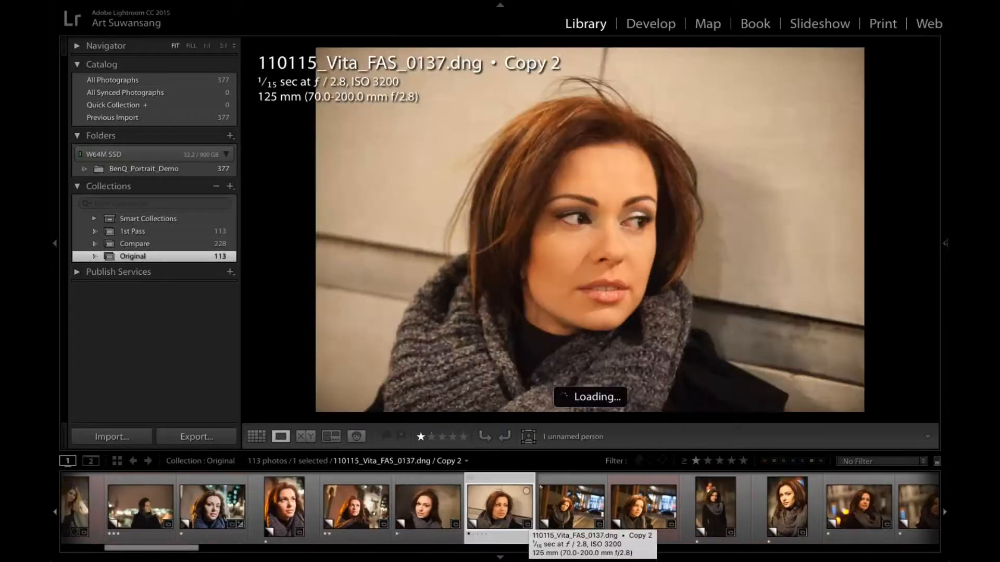
pyautogui.press('Right')
pyautogui.press('Right')
pyautogui.press('Right')
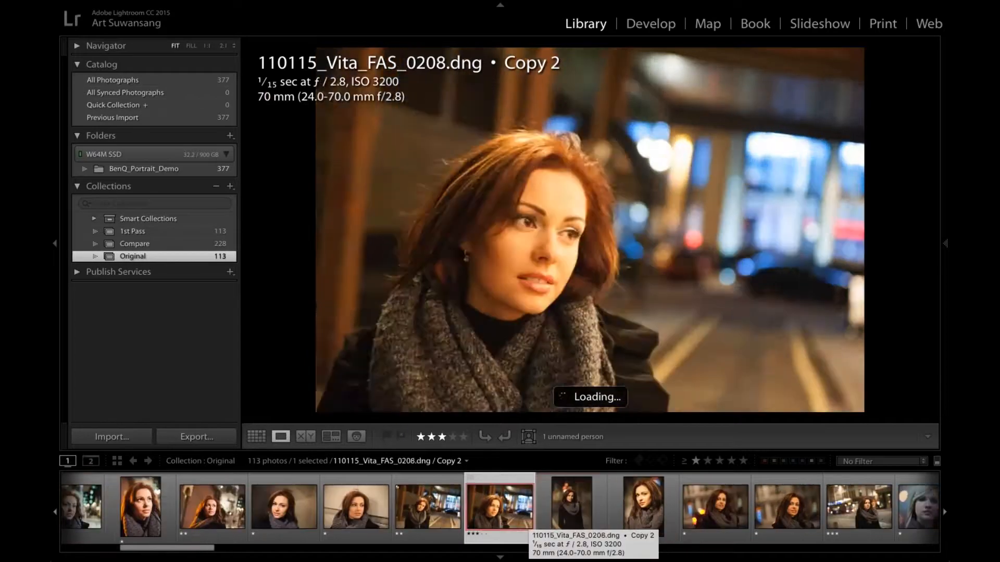
pyautogui.press('Right')
pyautogui.press('Right')
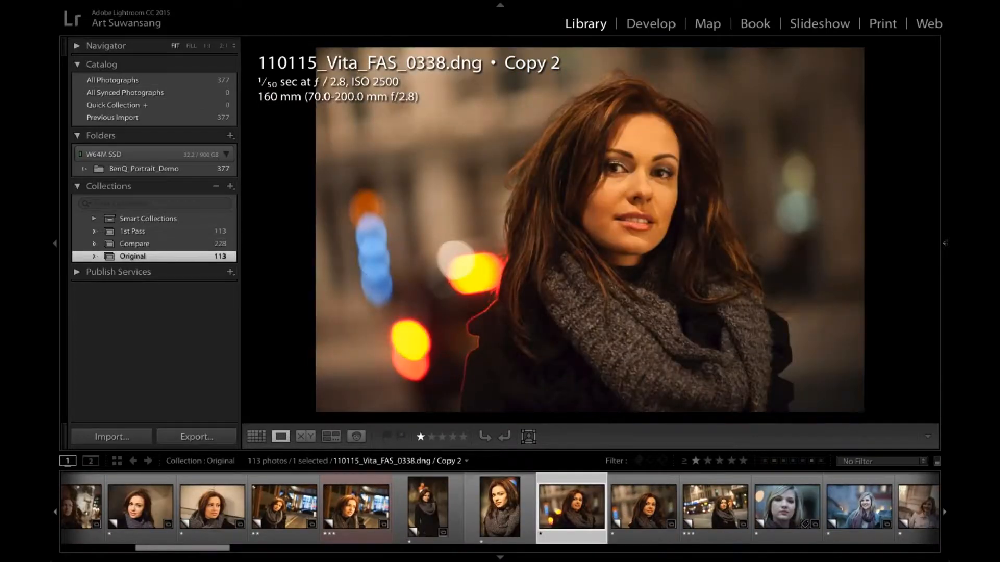
pyautogui.press('Right')
pyautogui.press('Right')
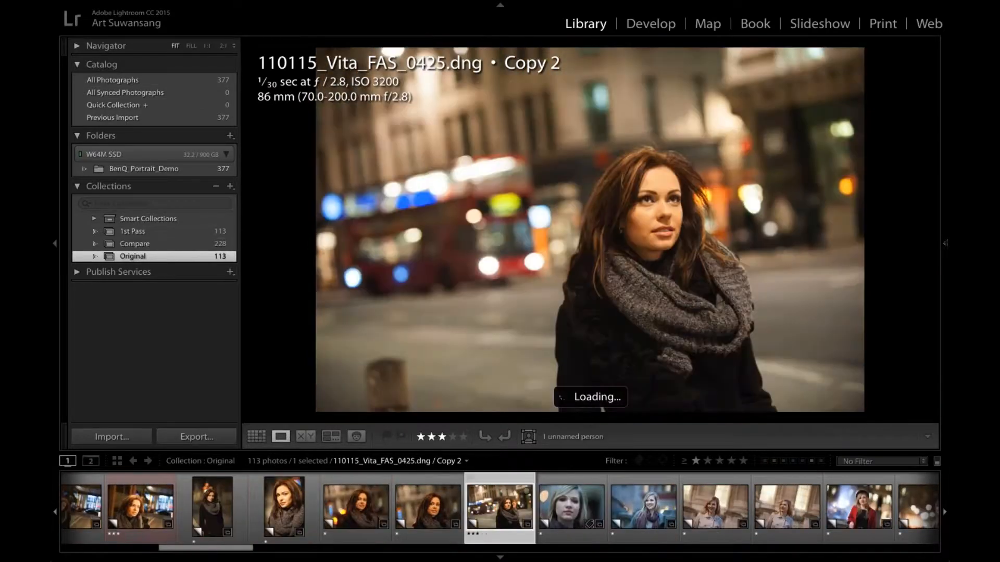
# Review the first edited scarf portraits in the 1st Pass collection and reveal the Histogram and Quick Develop settings
pyautogui.click(185, 239)
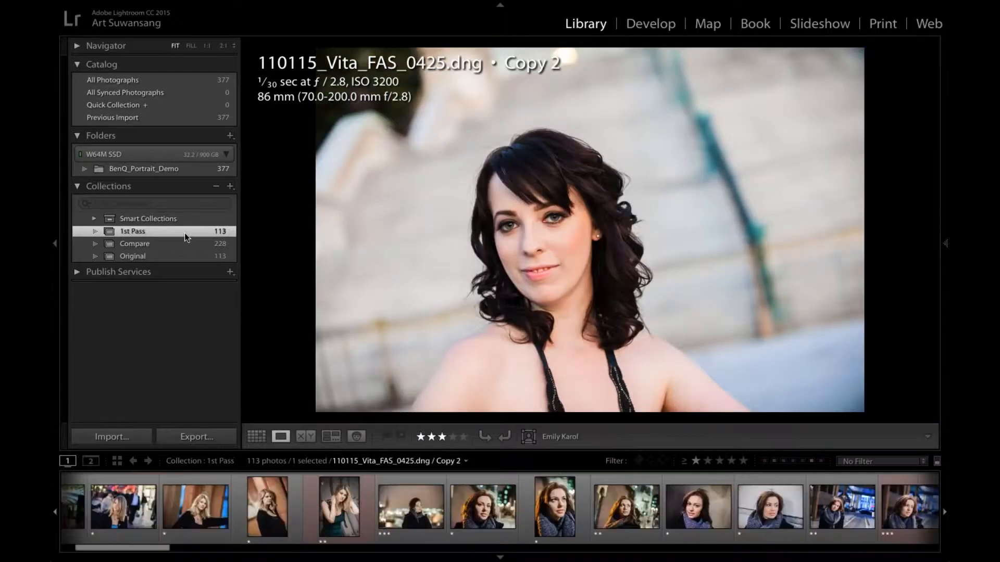
pyautogui.click(602, 512)
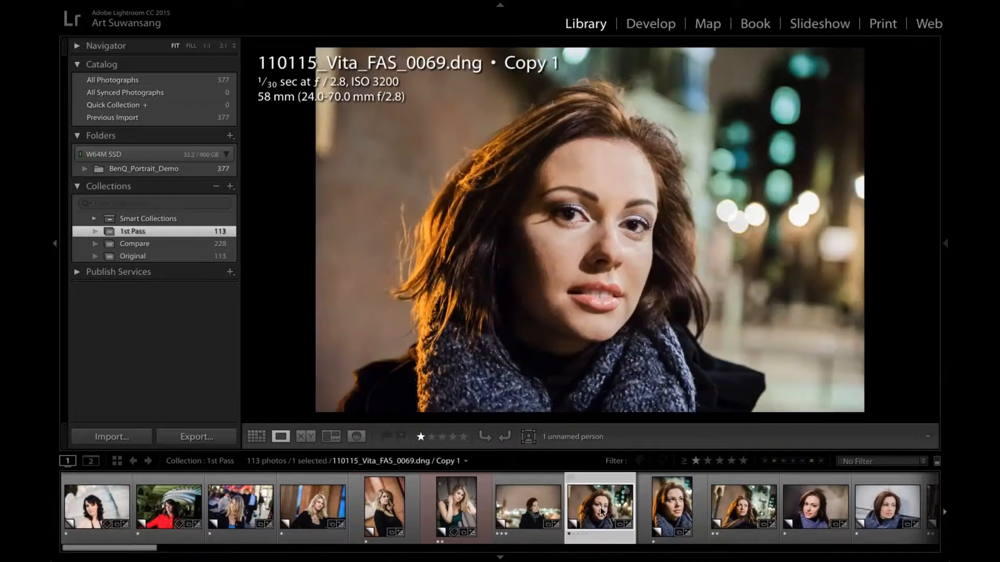
pyautogui.press('Right')
pyautogui.press('Right')
pyautogui.press('Right')
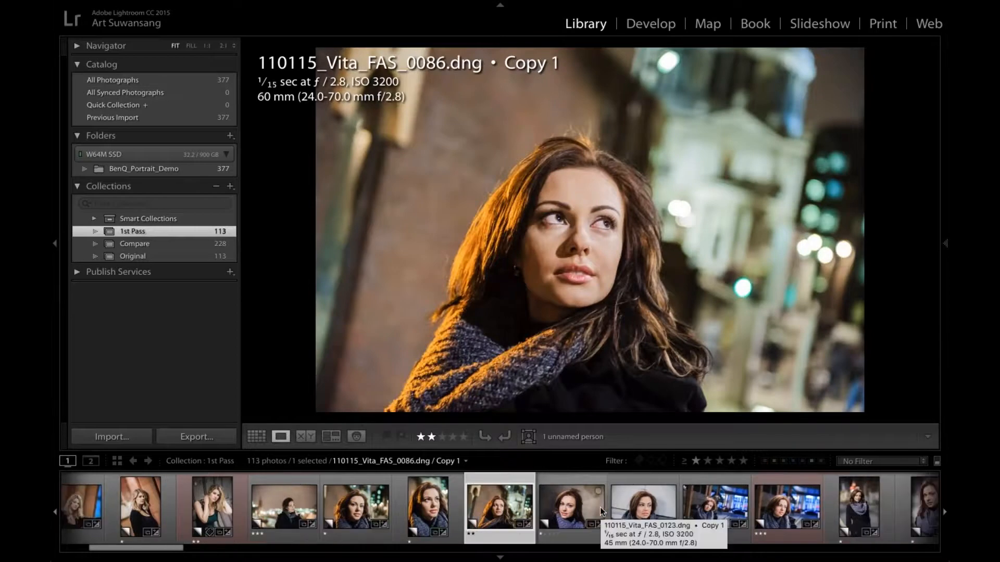
pyautogui.press('Right')
pyautogui.press('F8')
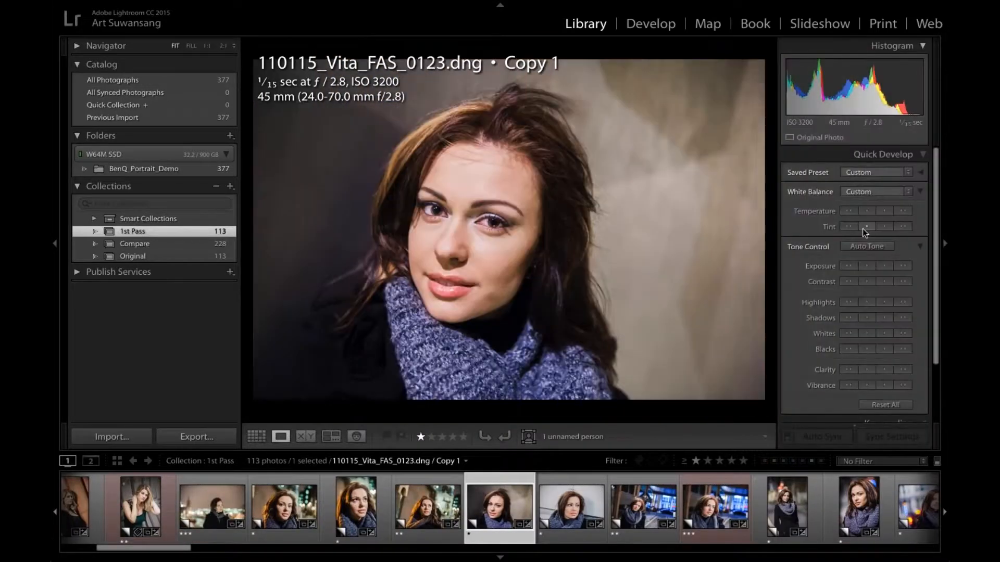
pyautogui.click(862, 229)
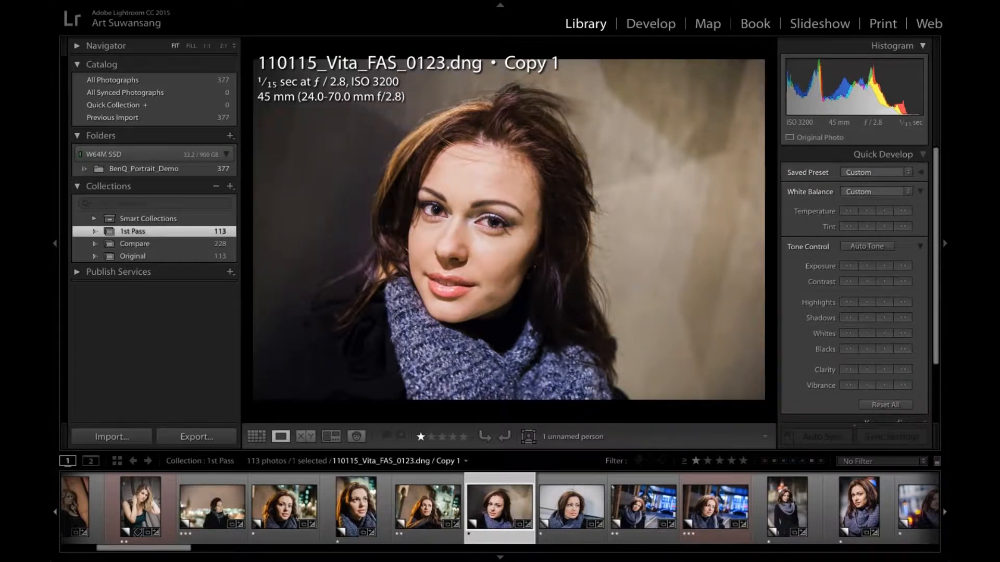
# Examine the remaining edited portraits of the woman in the scarf in the 1st Pass collection, up to the red bus street shot
pyautogui.press('Right')
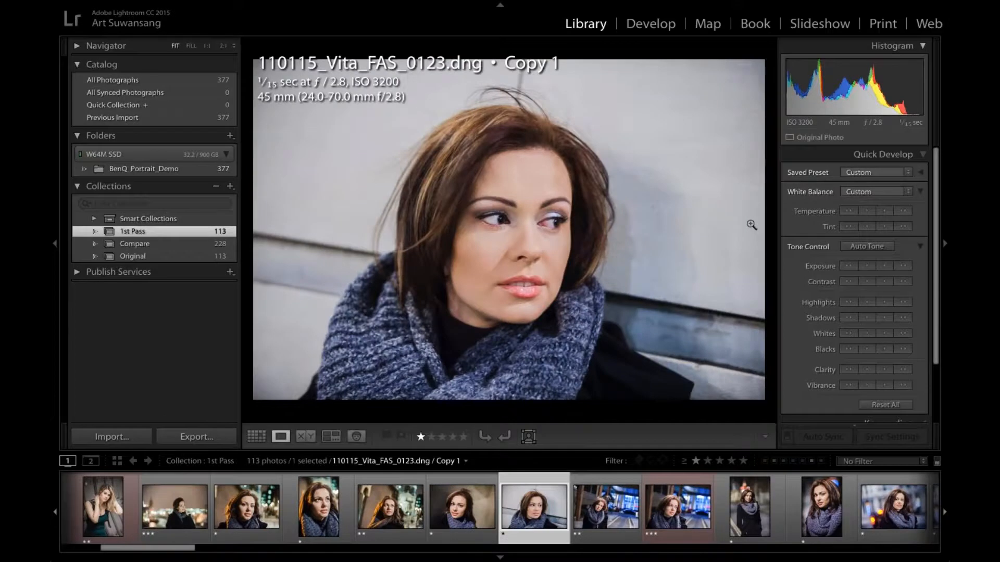
pyautogui.press('Right')
pyautogui.press('Right')
pyautogui.press('Right')
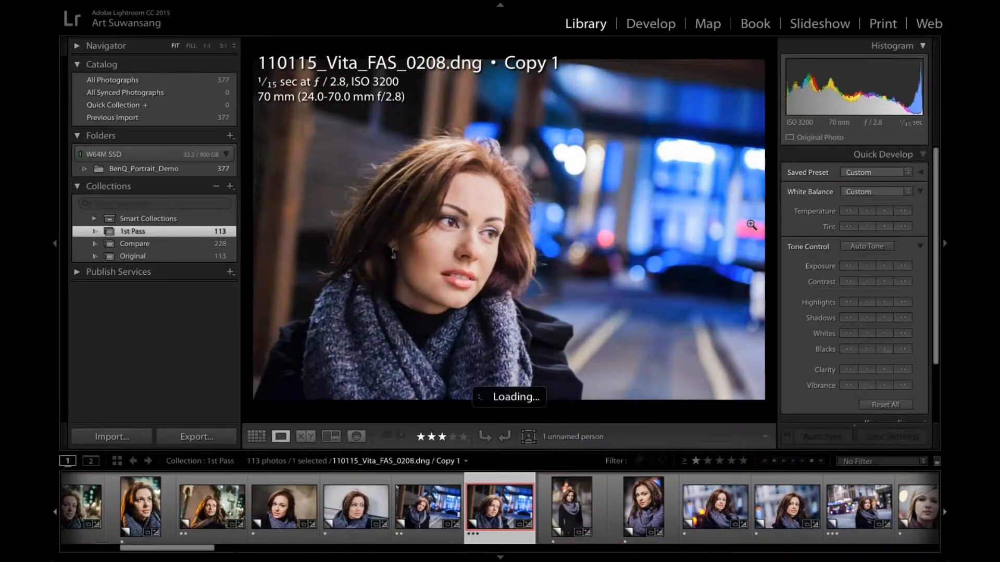
pyautogui.press('Right')
pyautogui.press('Right')
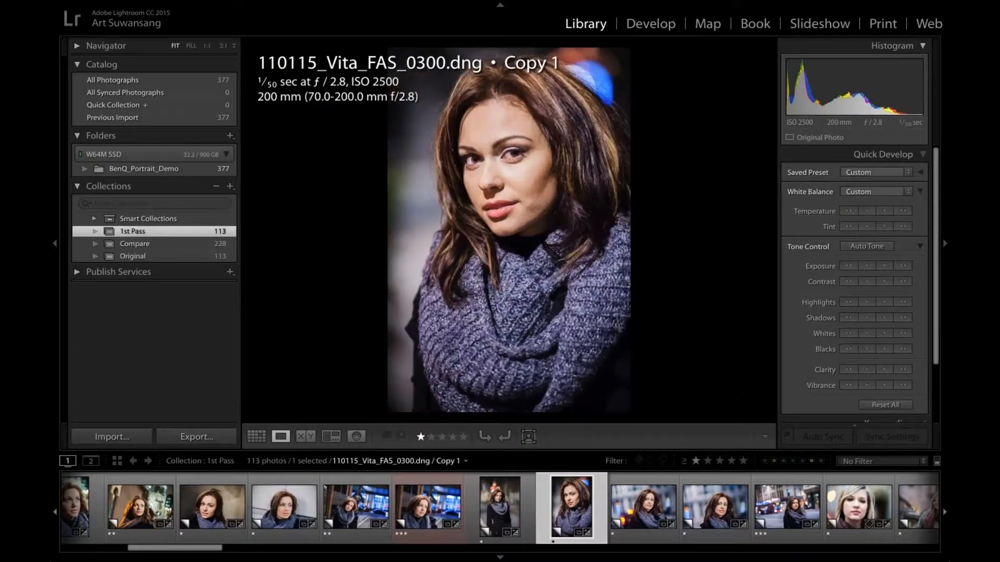
pyautogui.press('Right')
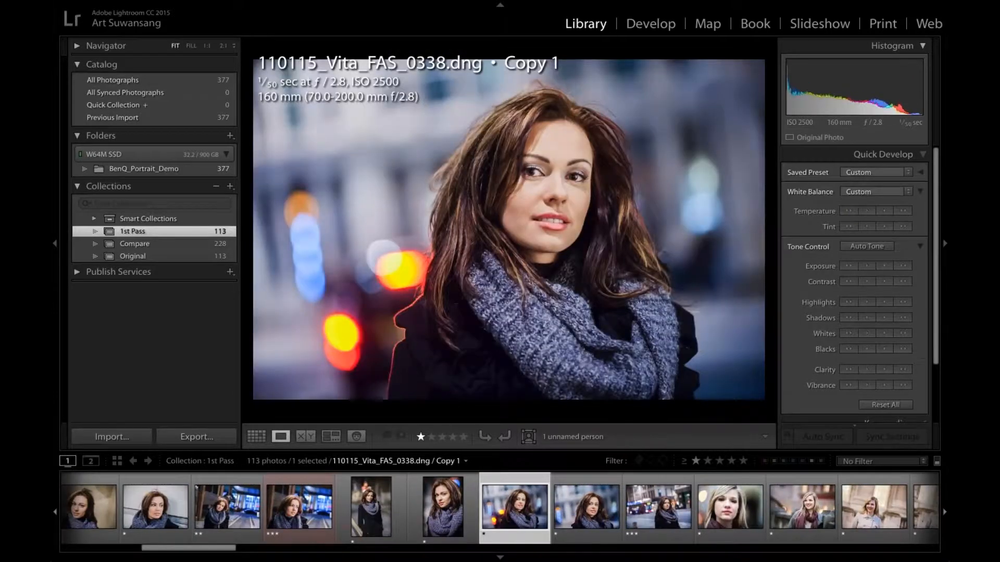
pyautogui.press('Right')
pyautogui.press('Right')
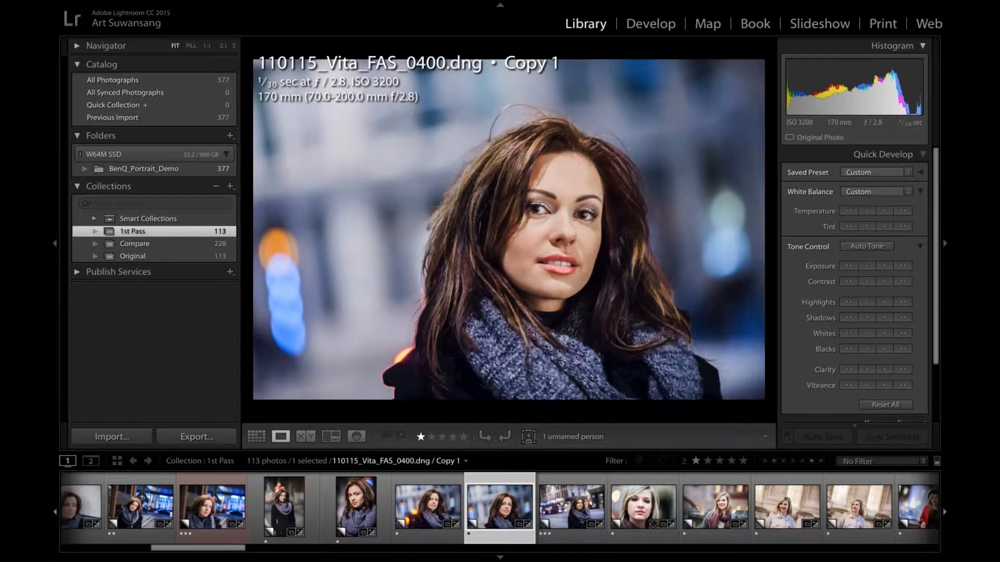
pyautogui.press('Right')
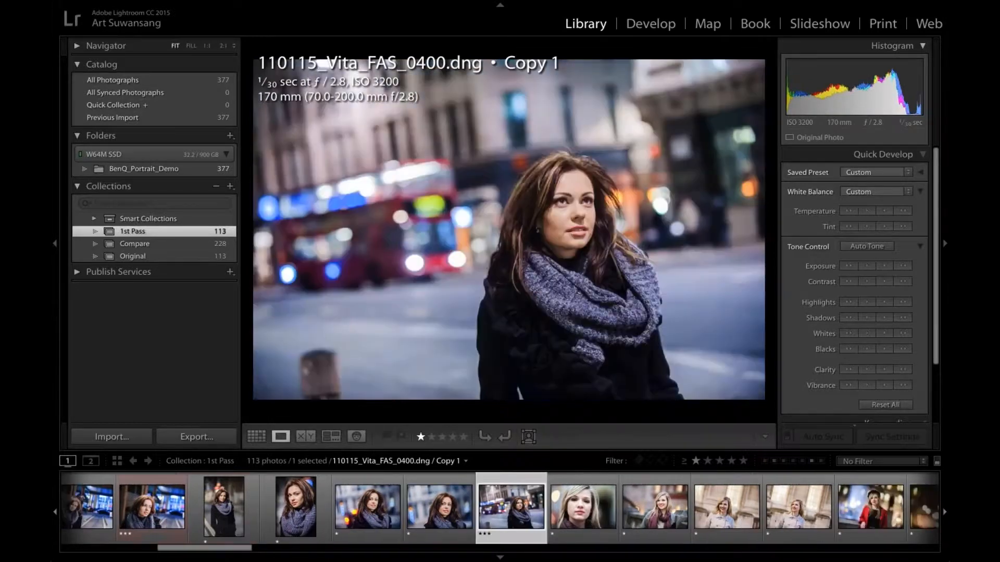
pyautogui.press('Right')
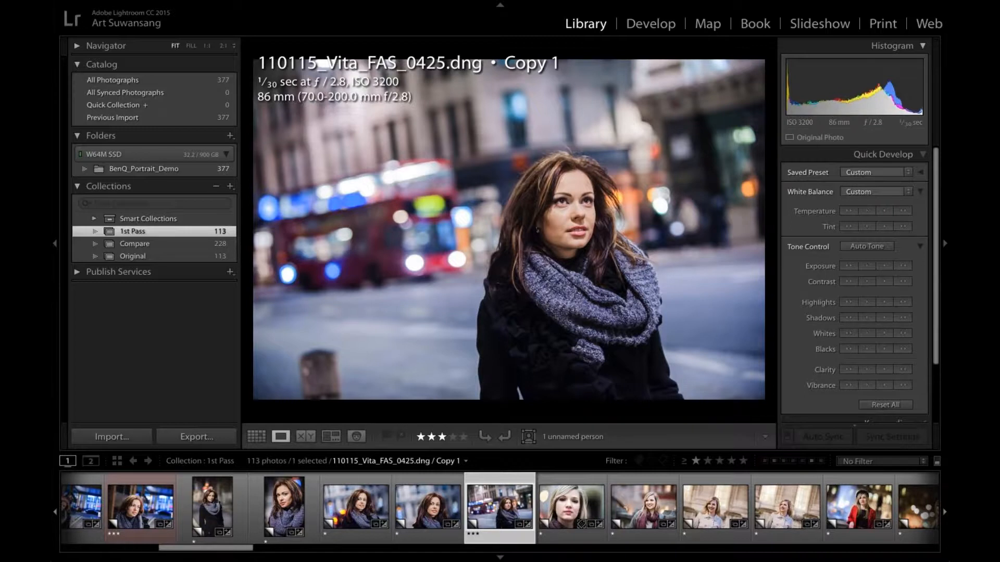
# Look through the 1st Pass collection's edited photos in the grid, from the night portraits down to the wedding pictures
pyautogui.press('g')
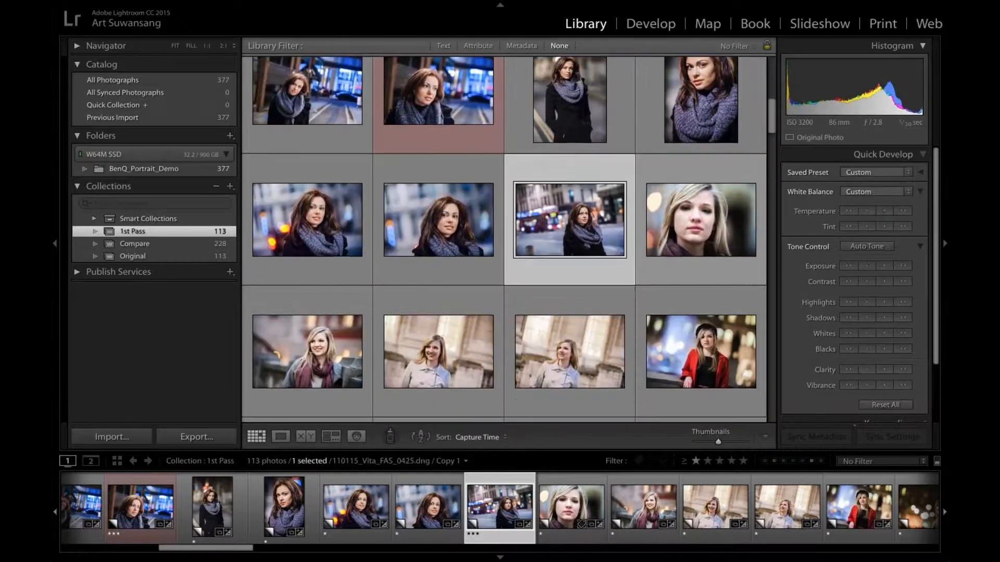
pyautogui.scroll(-3, 700, 221)
pyautogui.scroll(-3, 701, 221)
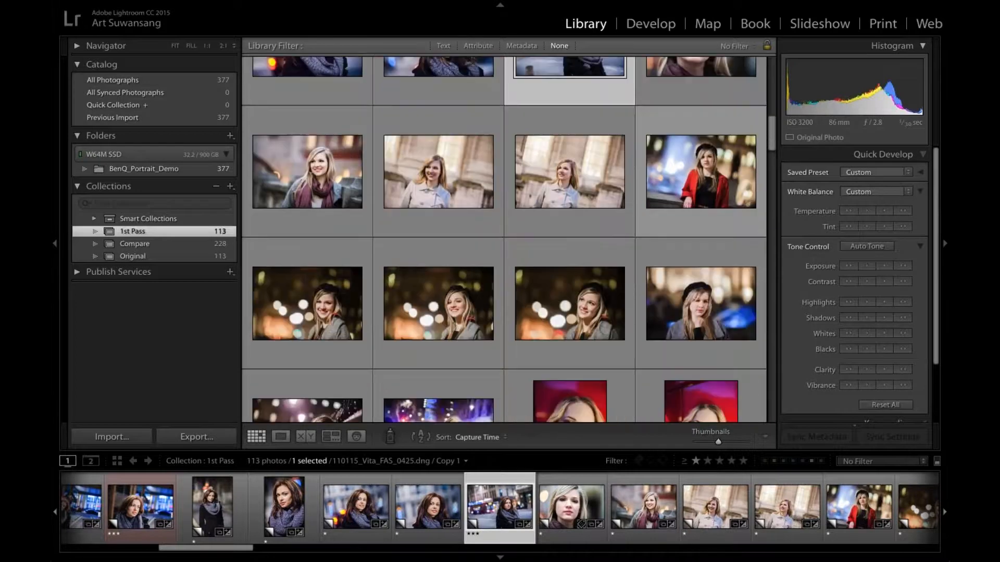
pyautogui.scroll(-3, 508, 239)
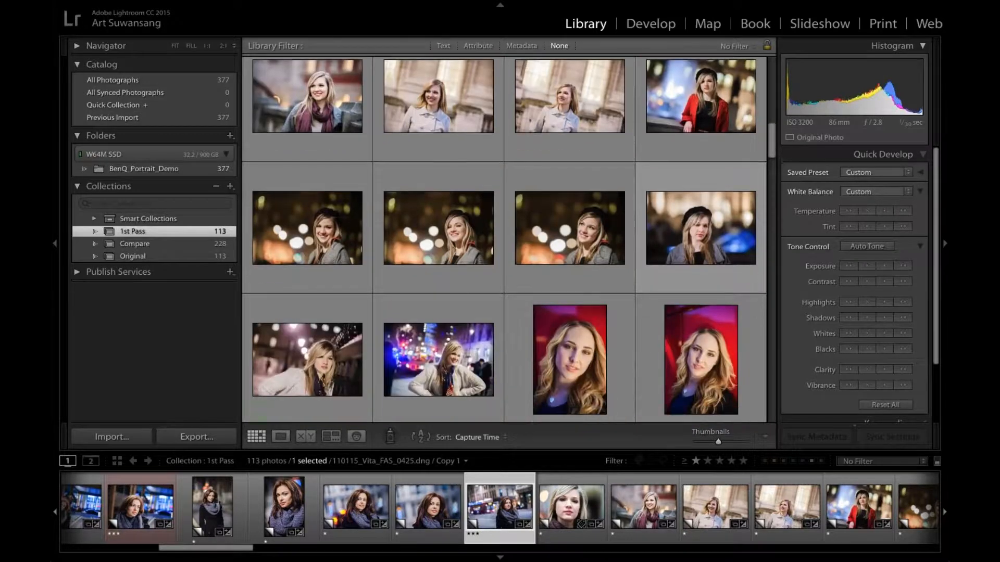
pyautogui.scroll(-6, 504, 239)
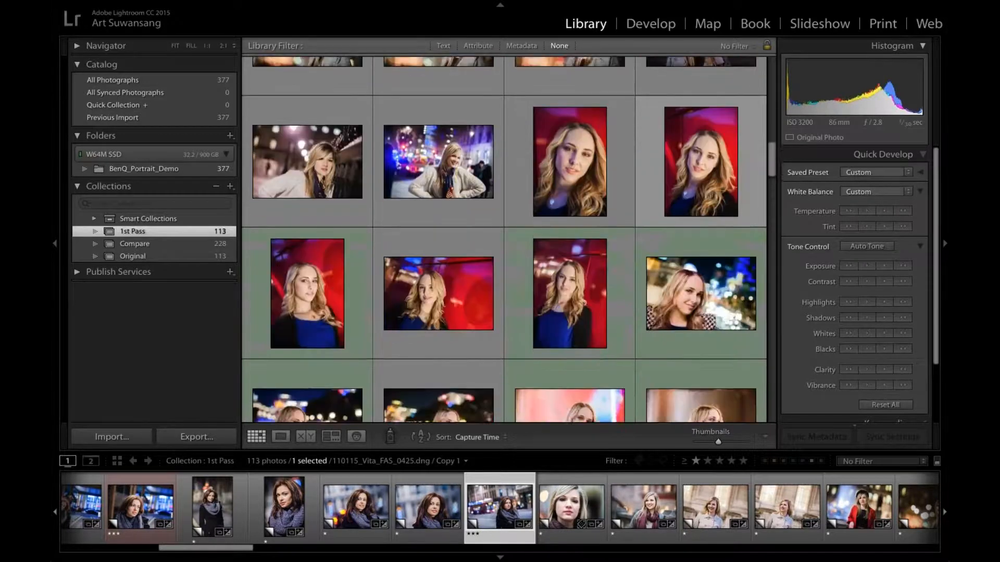
pyautogui.scroll(-4, 488, 407)
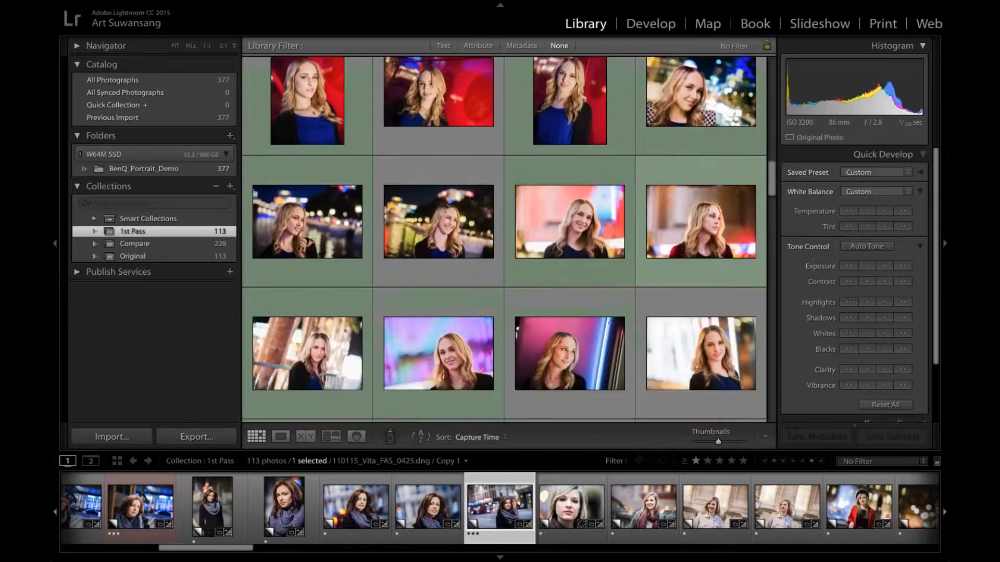
pyautogui.scroll(-5, 504, 239)
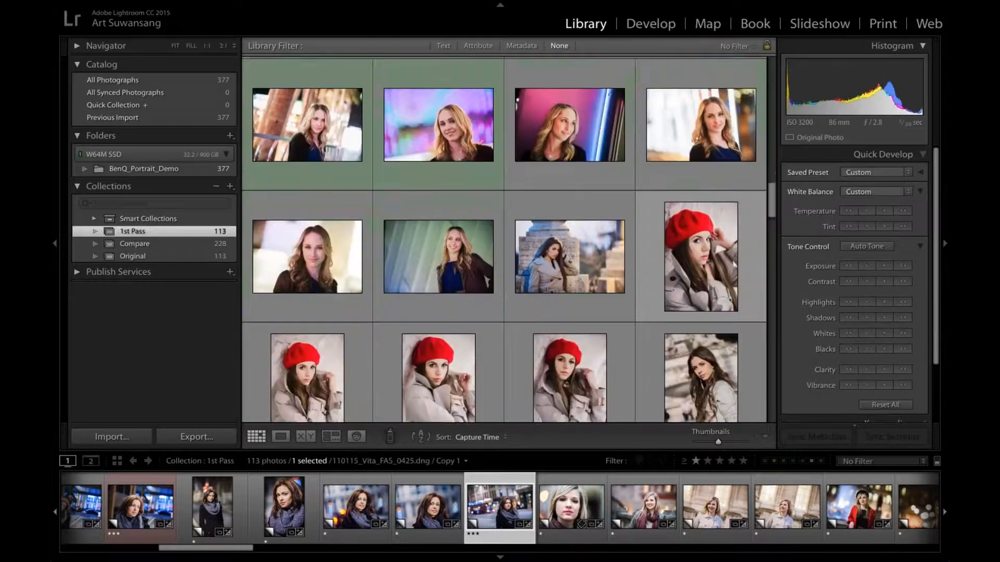
pyautogui.scroll(-8, 505, 240)
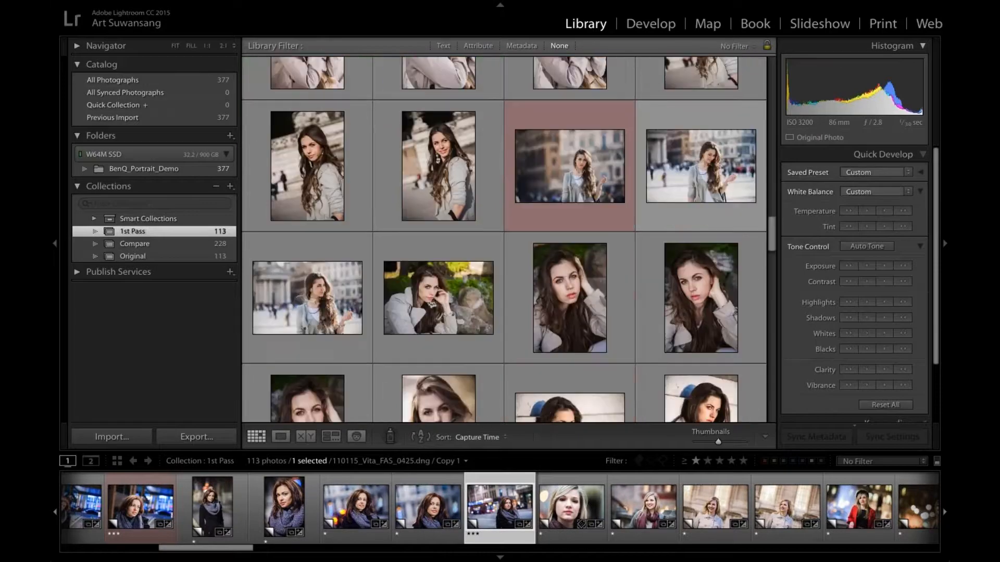
pyautogui.scroll(-3, 504, 240)
pyautogui.scroll(-8, 504, 239)
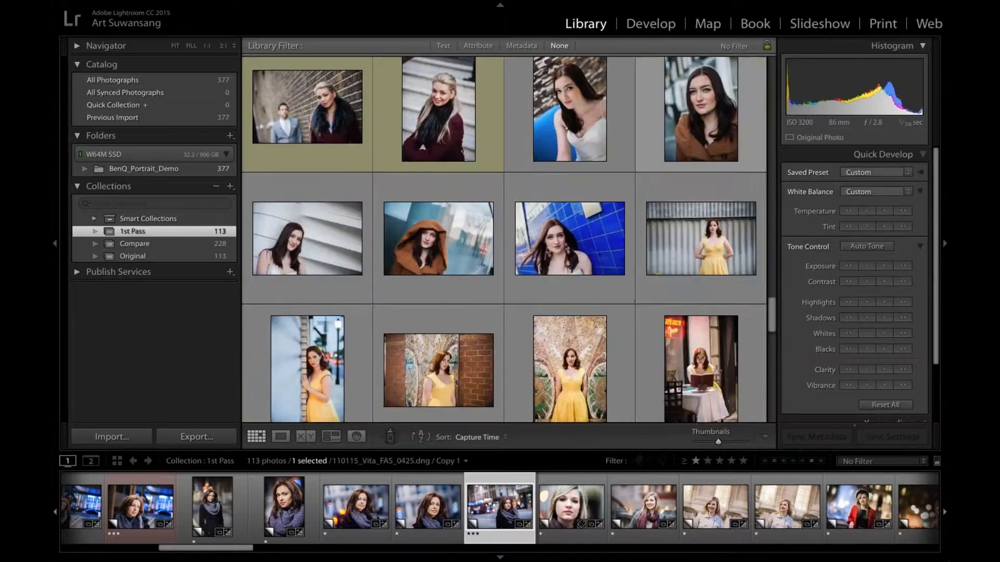
pyautogui.scroll(-6, 505, 239)
pyautogui.scroll(-3, 504, 240)
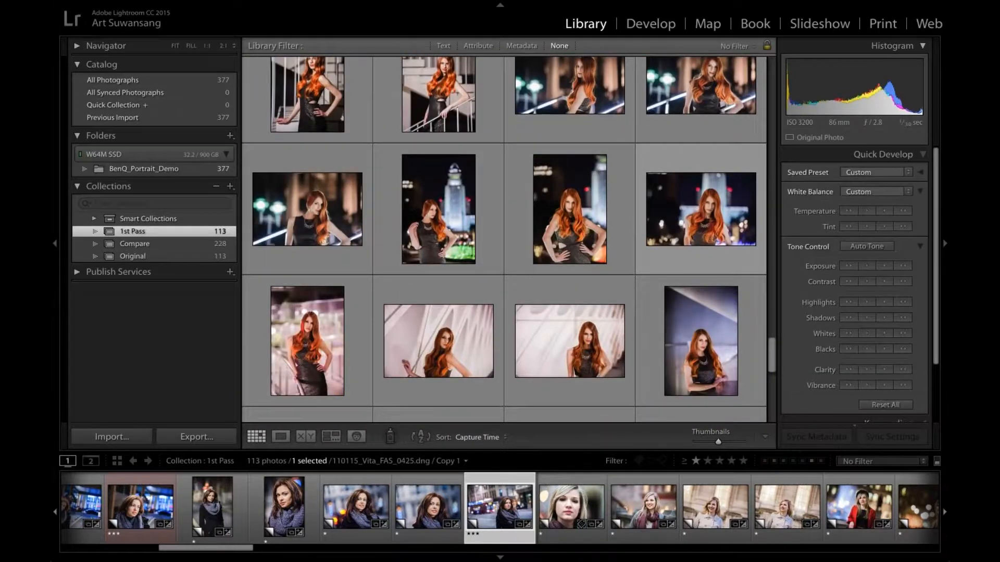
pyautogui.scroll(-1, 504, 240)
pyautogui.scroll(-5, 504, 240)
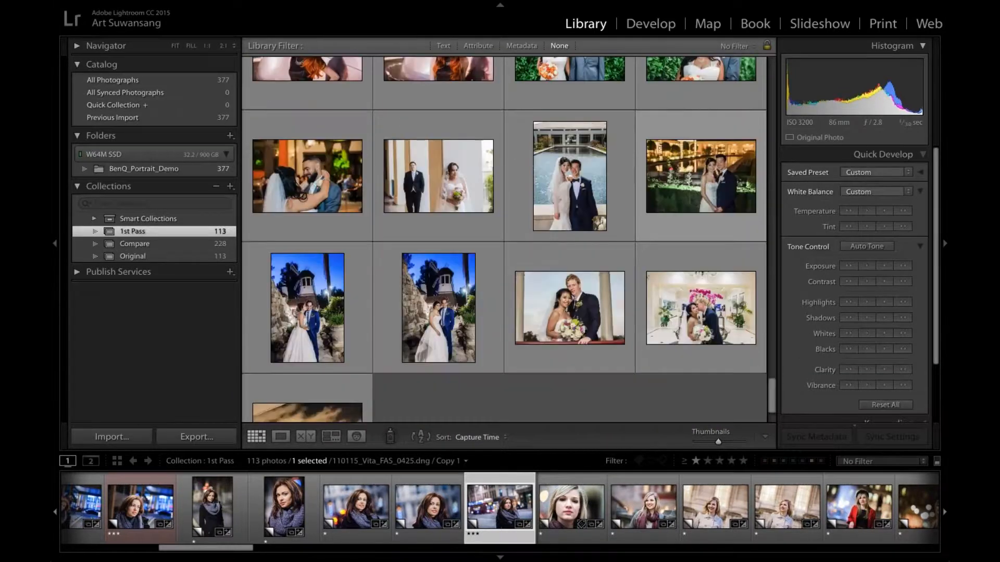
# View the wedding couple's windmill photo 16ISL_WED_1492 Copy 1 enlarged, and check its unedited version in the Compare collection
pyautogui.click(314, 306)
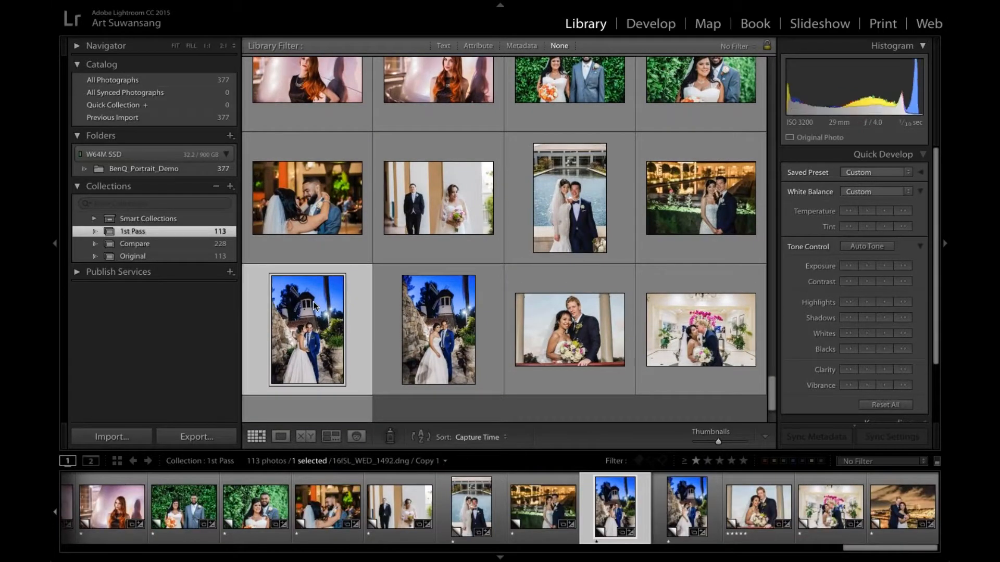
pyautogui.doubleClick(314, 306)
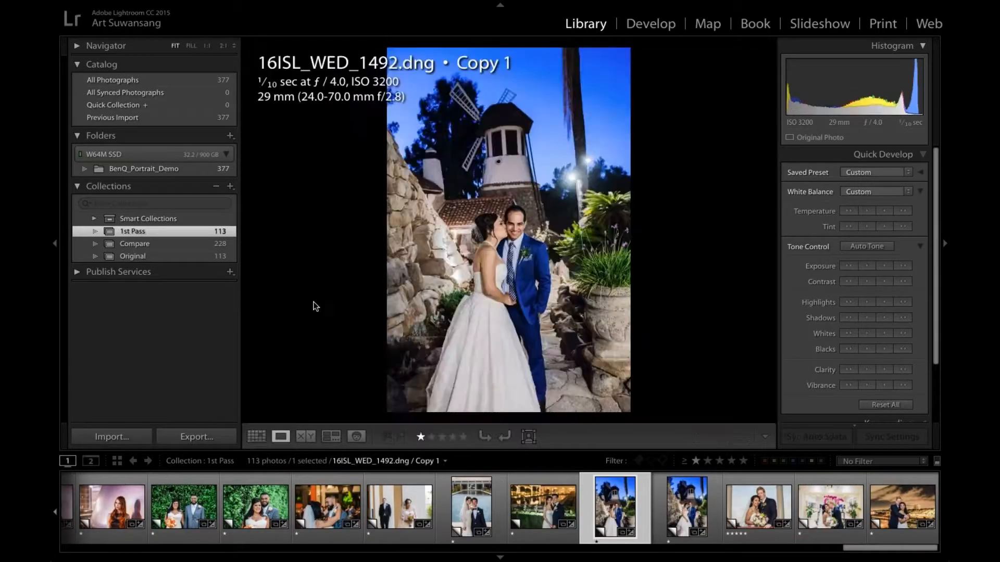
pyautogui.click(227, 245)
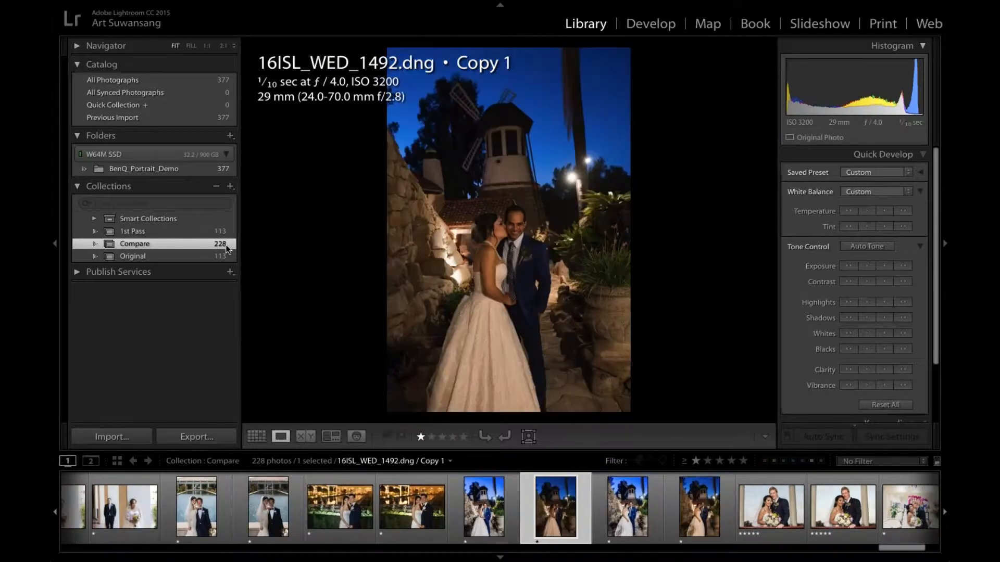
pyautogui.press('Right')
pyautogui.press('o')
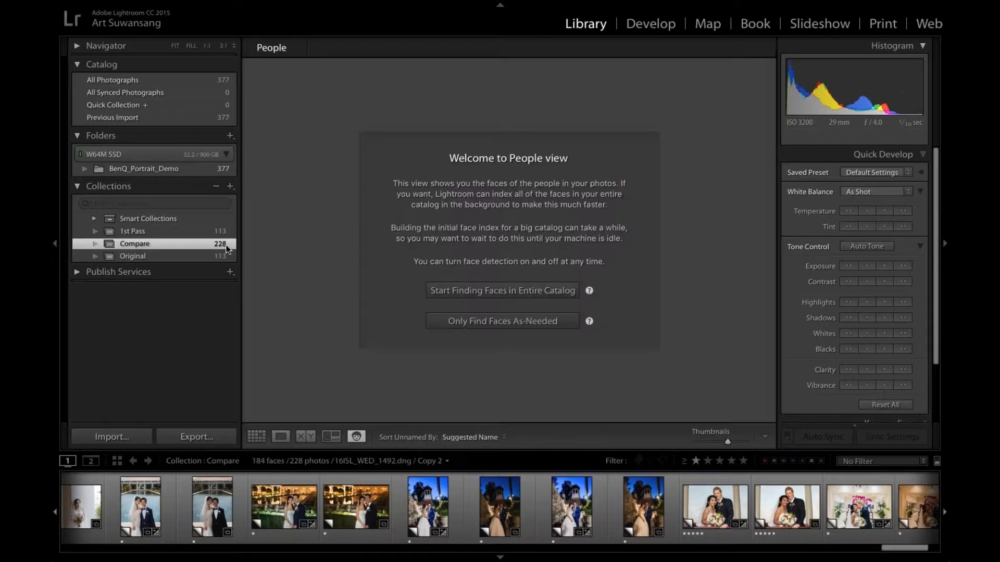
# Compare the edited and unedited versions of windmill photo 16ISL_WED_1492 enlarged, with the exposure and lens information overlay shown
pyautogui.click(428, 501)
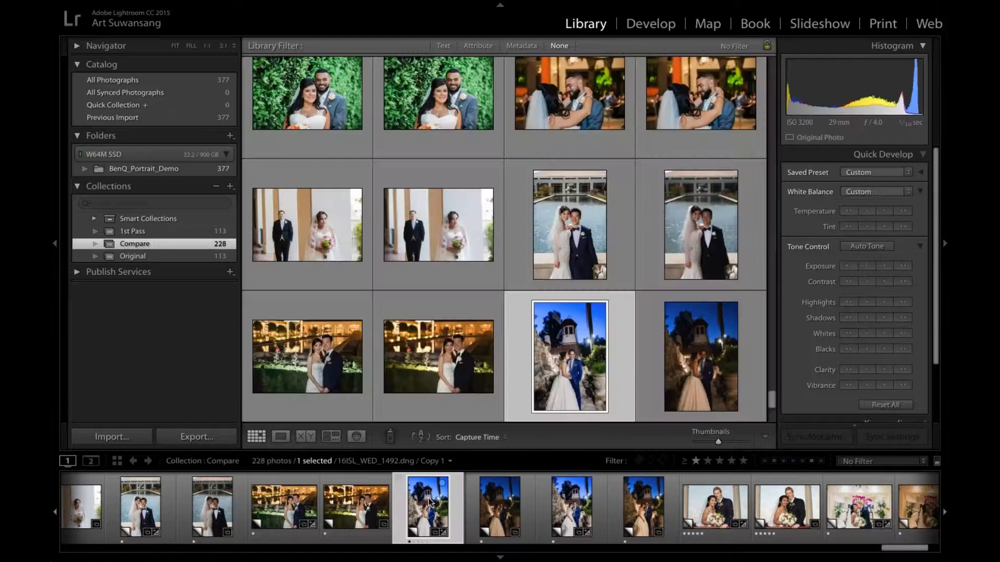
pyautogui.doubleClick(428, 501)
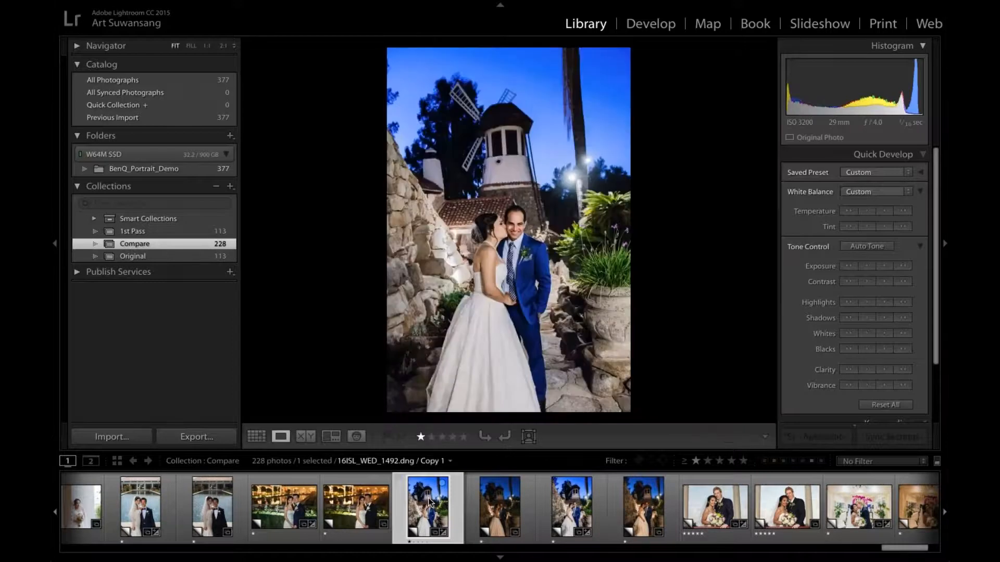
pyautogui.press('Right')
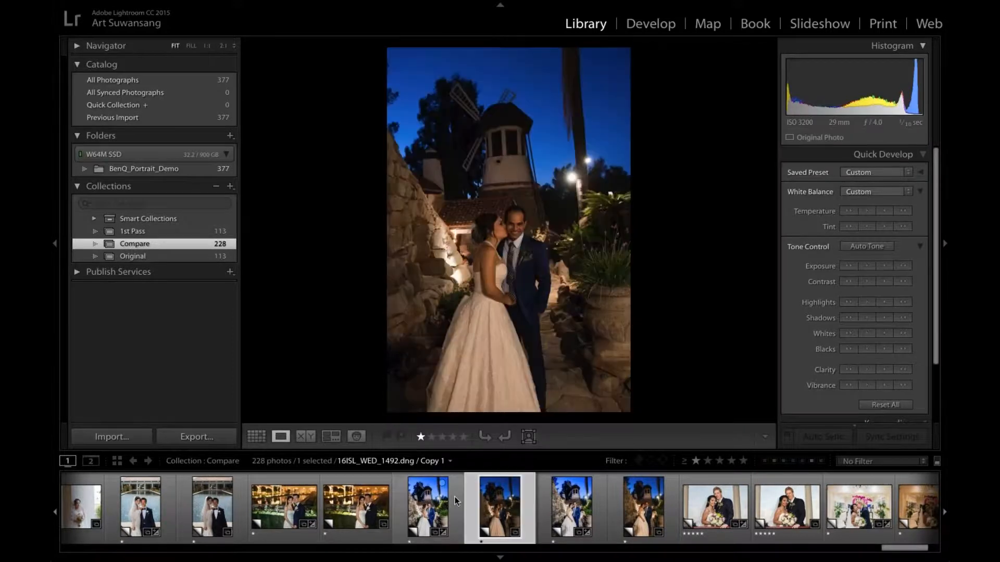
pyautogui.press('o')
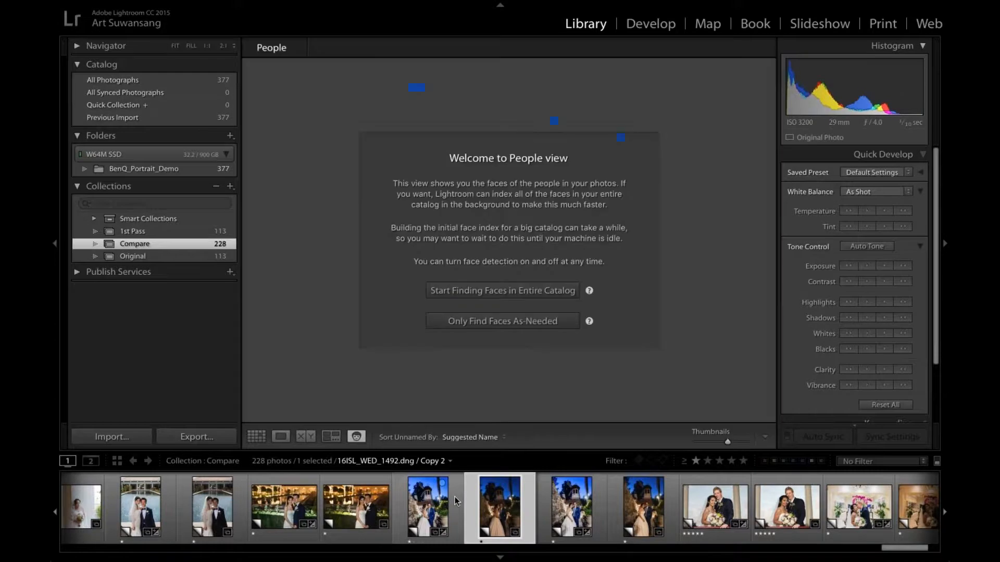
pyautogui.press('e')
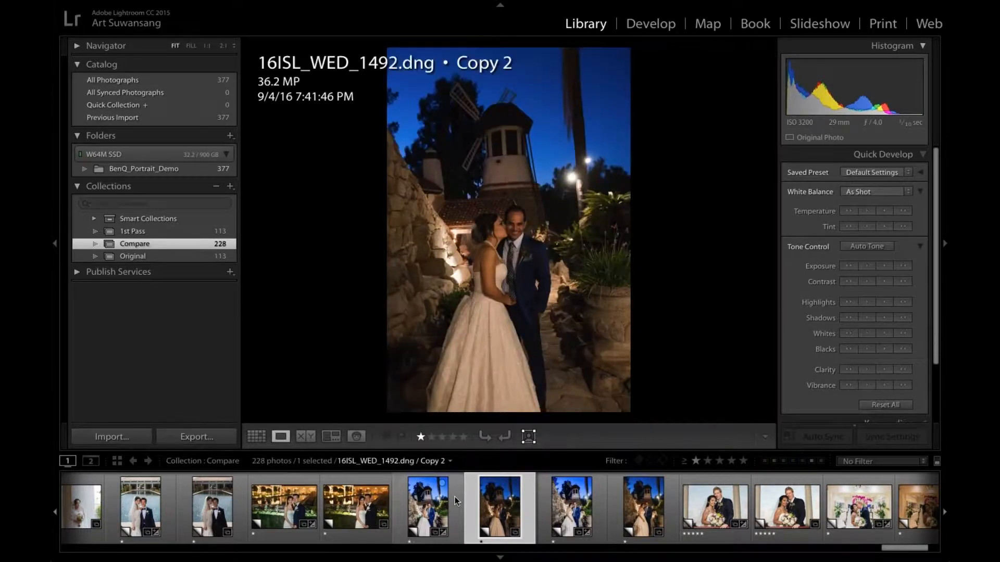
pyautogui.press('i')
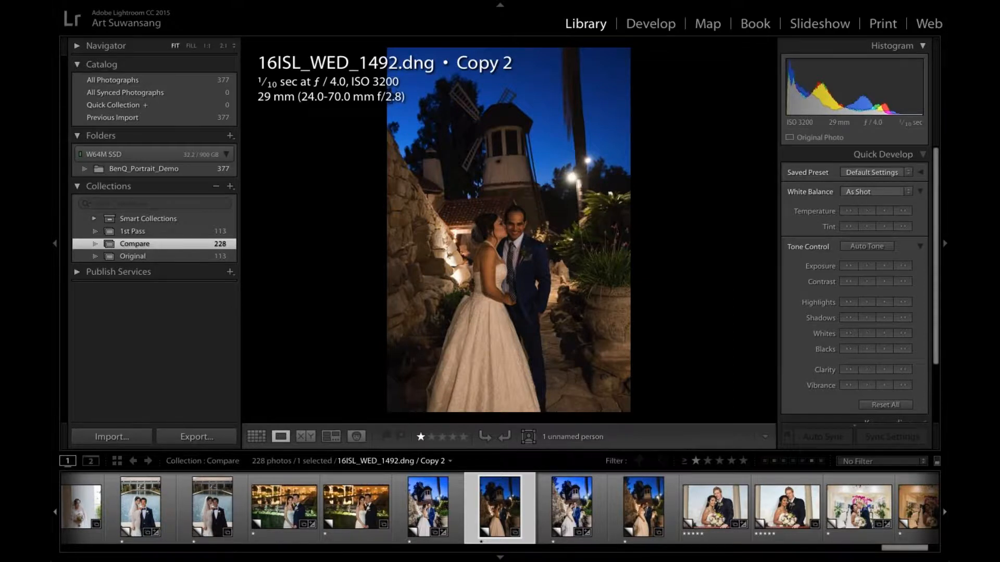
pyautogui.press('Left')
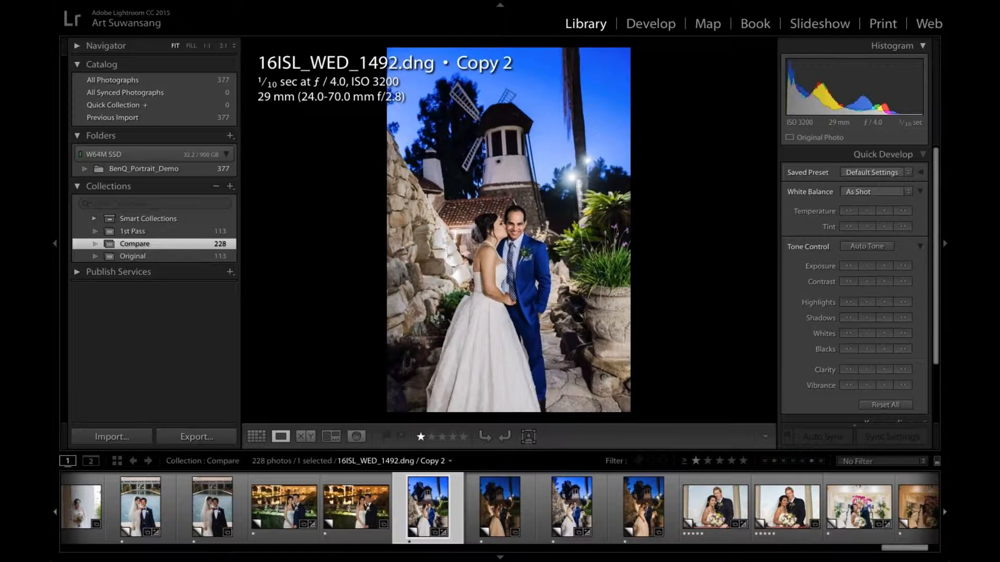
pyautogui.press('Right')
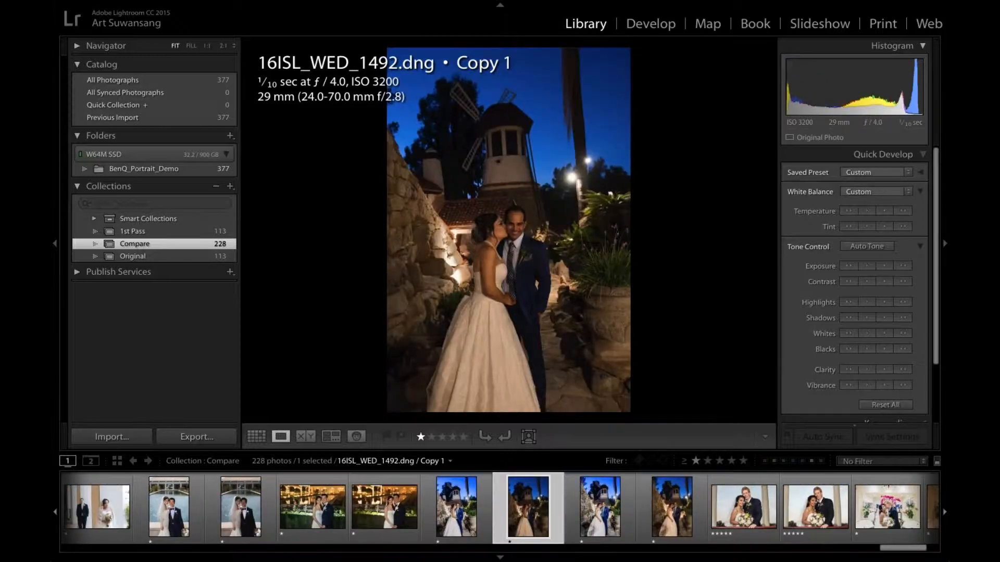
# Create a virtual copy of the unedited windmill photo and apply the Pre Color Grade and Skin Desat I presets in Develop
pyautogui.hotkey('ctrl', "'")
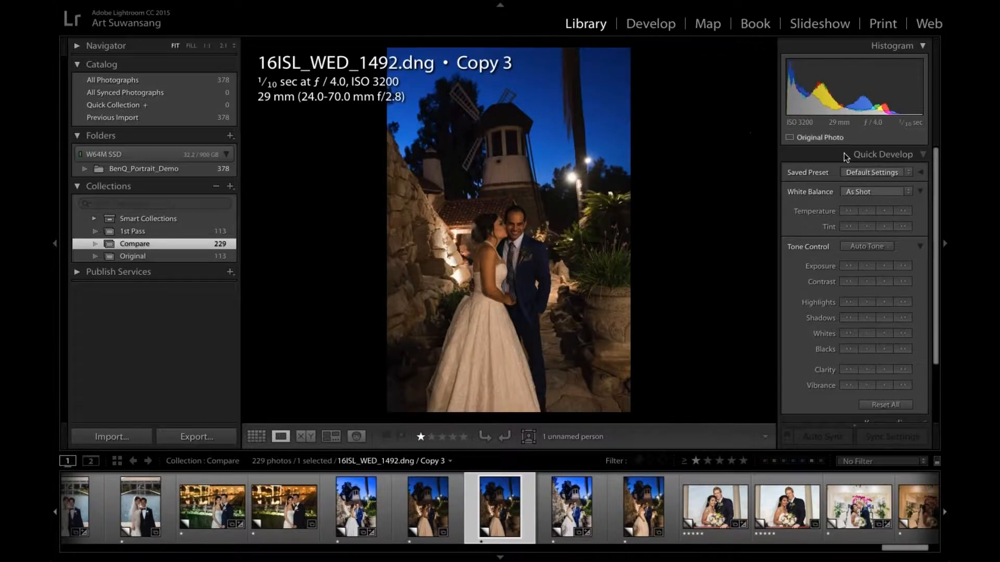
pyautogui.click(639, 27)
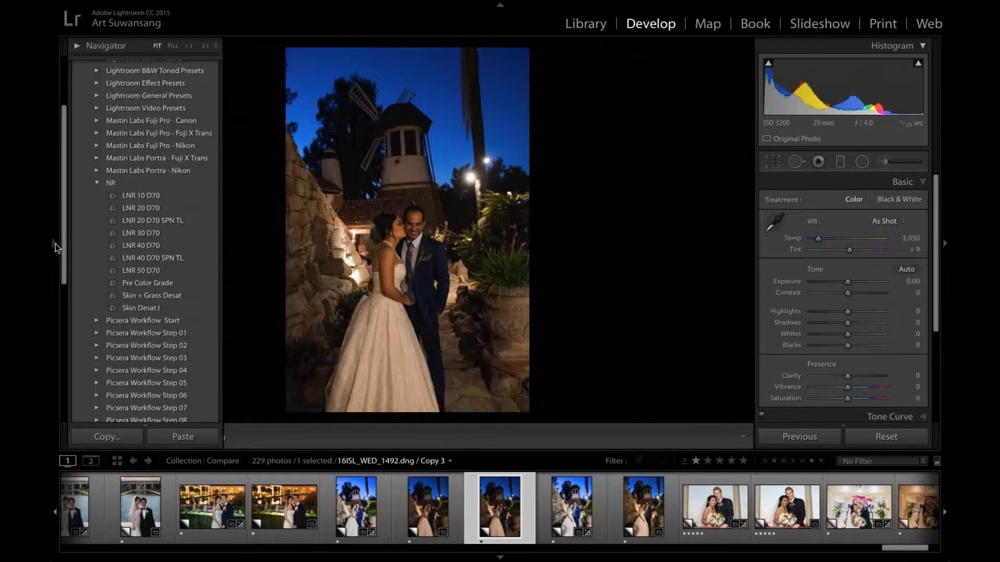
pyautogui.click(55, 245)
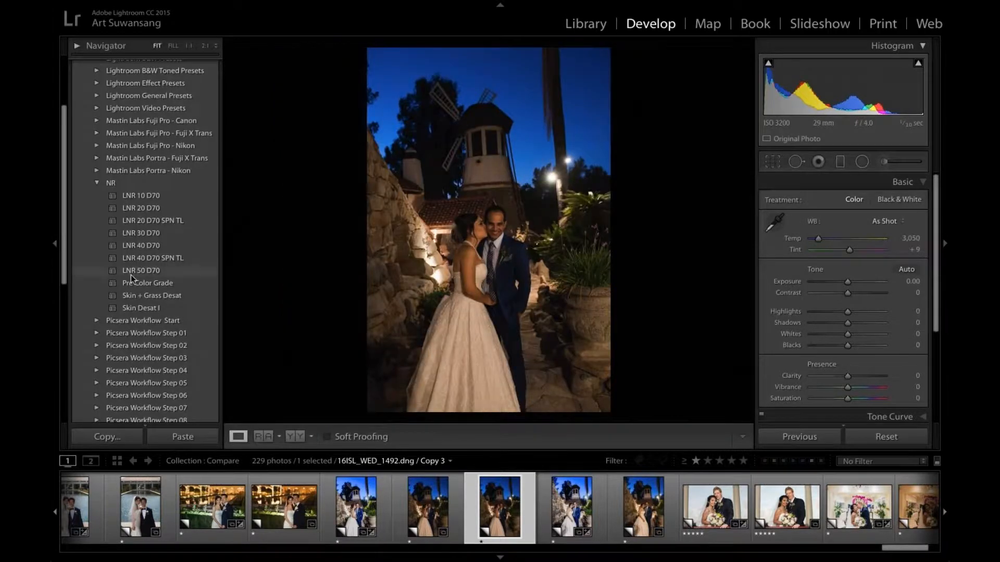
pyautogui.click(161, 286)
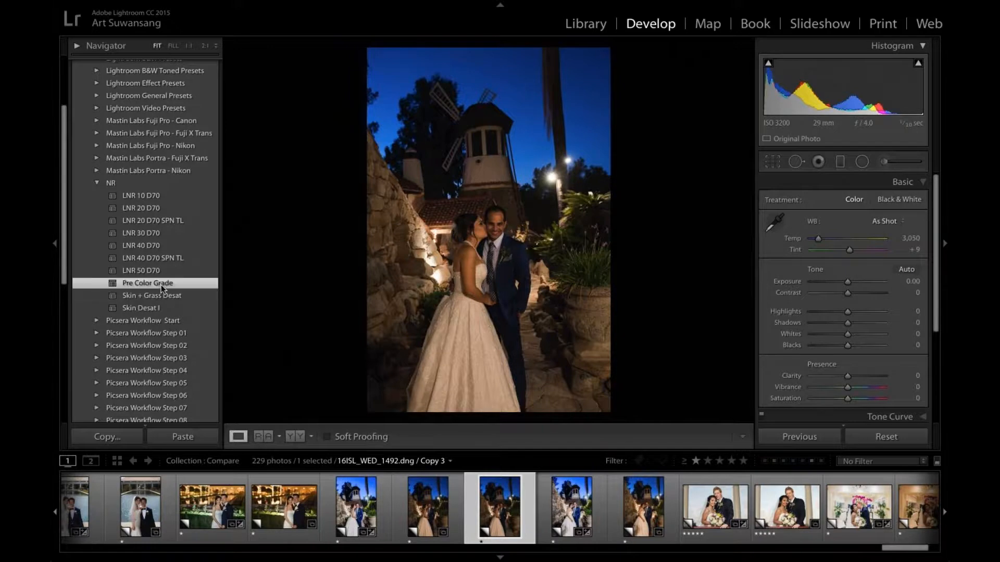
pyautogui.click(159, 308)
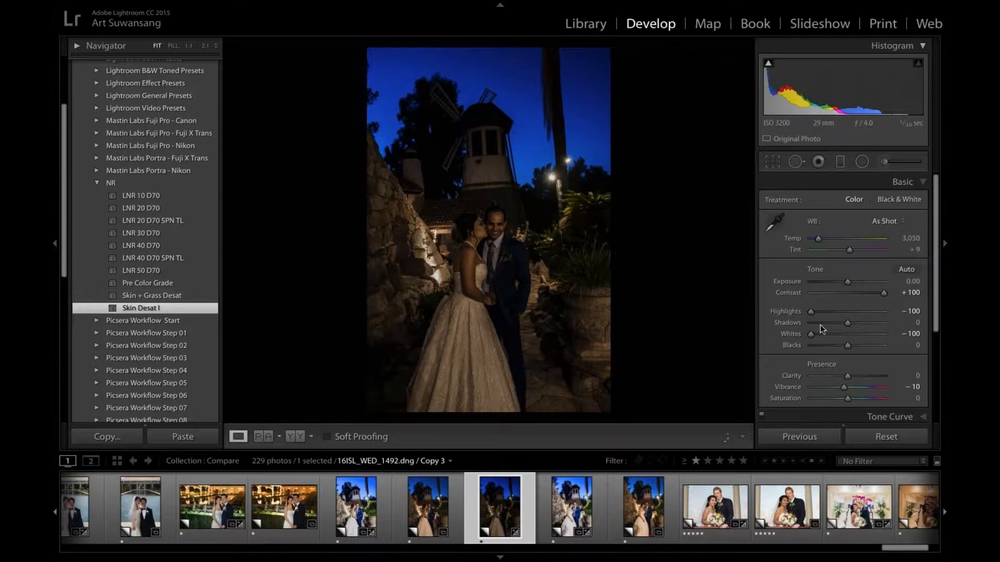
# Brighten the new windmill copy by setting its Exposure to +1.75 and Shadows to +27
pyautogui.scroll(-1, 845, 366)
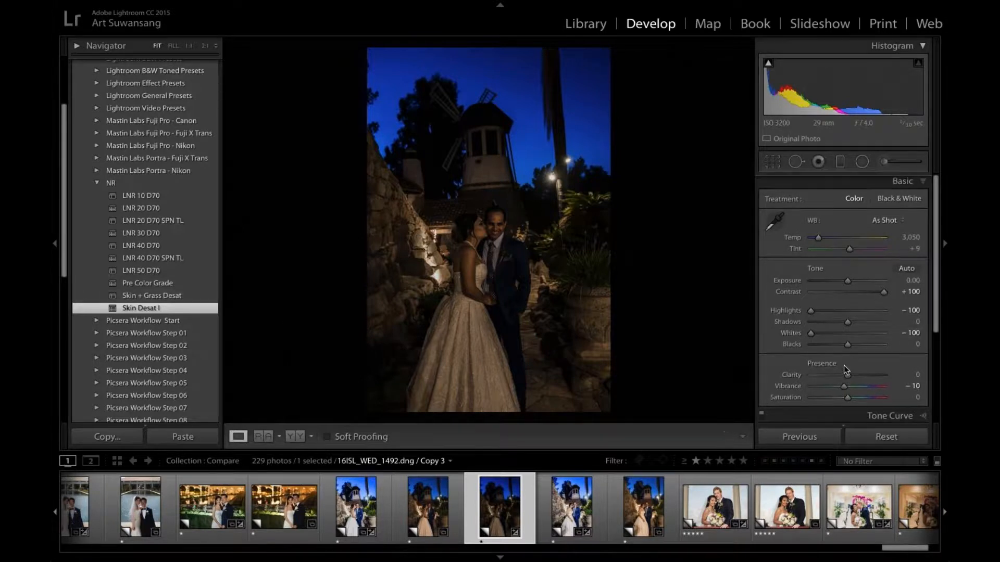
pyautogui.scroll(-3, 845, 371)
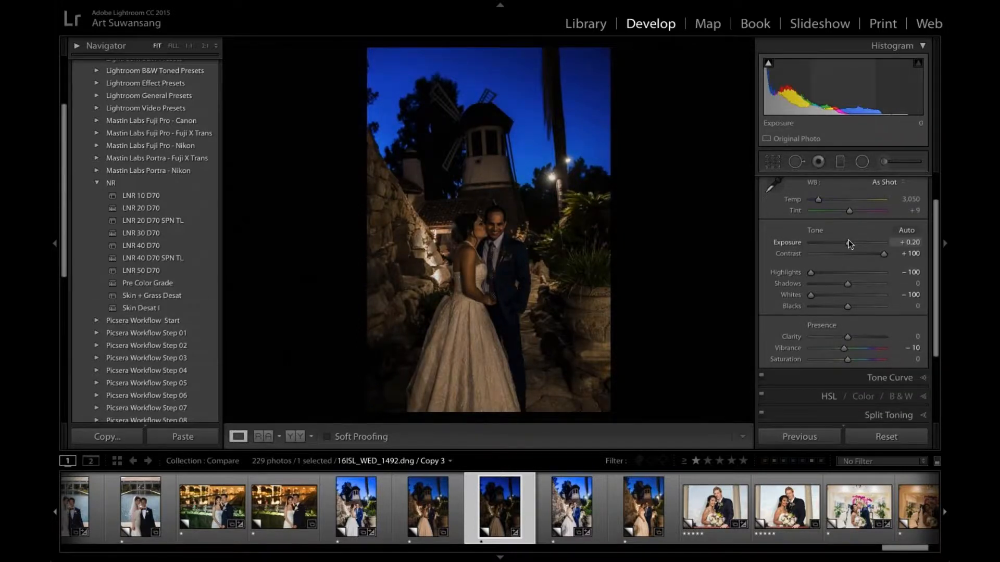
pyautogui.moveTo(849, 241); pyautogui.dragTo(861, 241)
pyautogui.moveTo(849, 282); pyautogui.dragTo(858, 286)
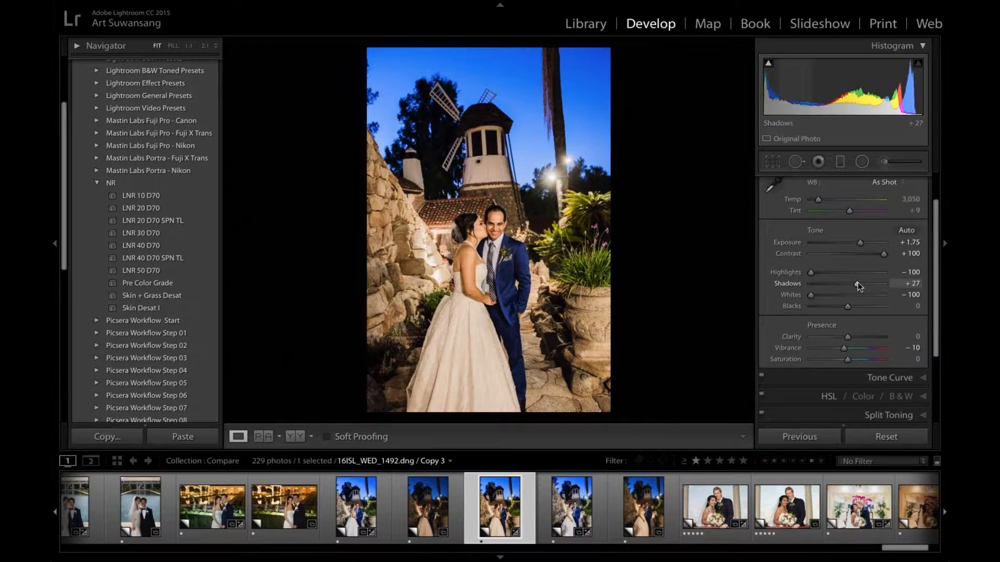
# Make a virtual copy of the brightened windmill photo, cool its Temperature to 2,600 and set Exposure to +1.85
pyautogui.hotkey('ctrl', "'")
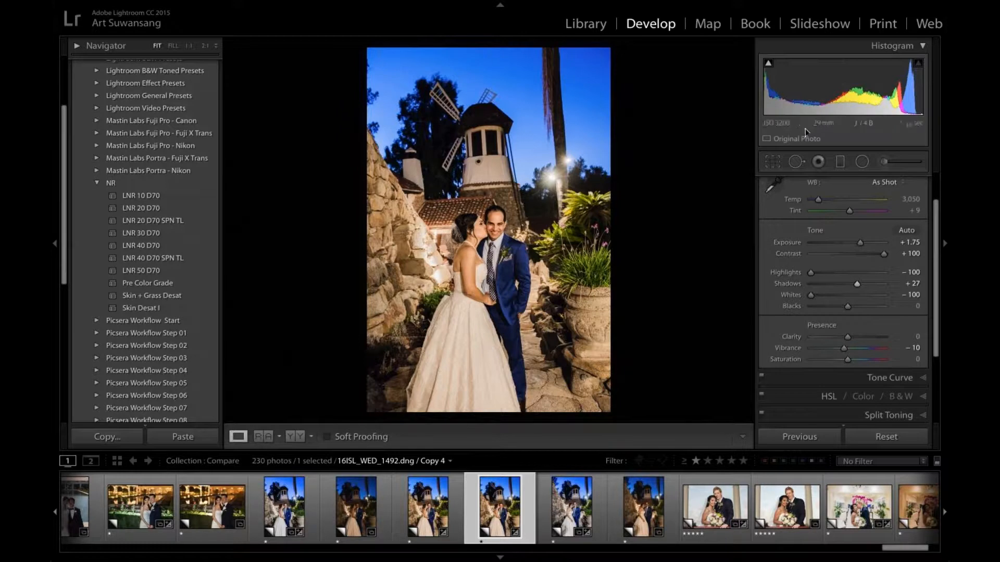
pyautogui.press('-')
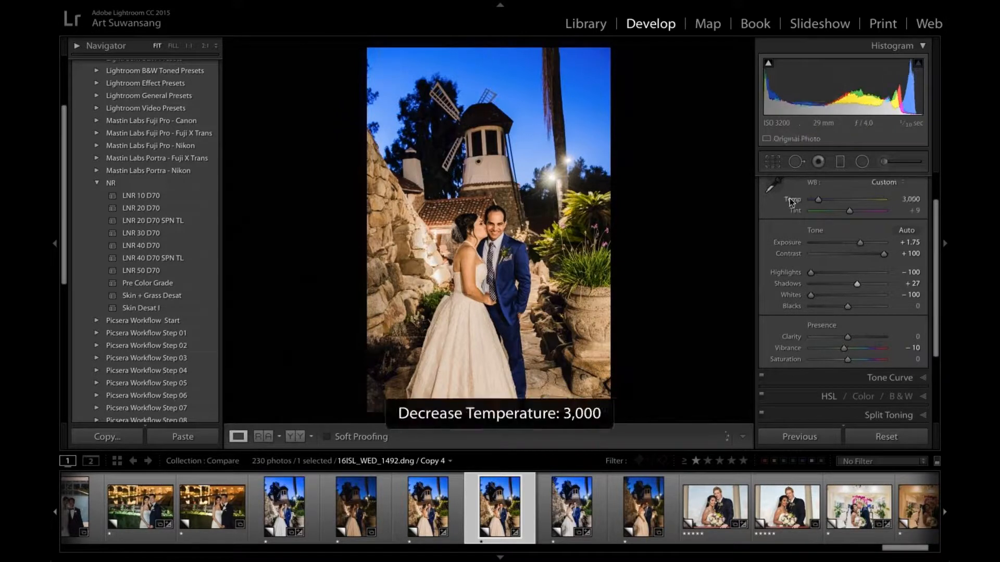
pyautogui.press('-')
pyautogui.press('-')
pyautogui.press('-')
pyautogui.press('-')
pyautogui.press('-')
pyautogui.press('-')
pyautogui.press('-')
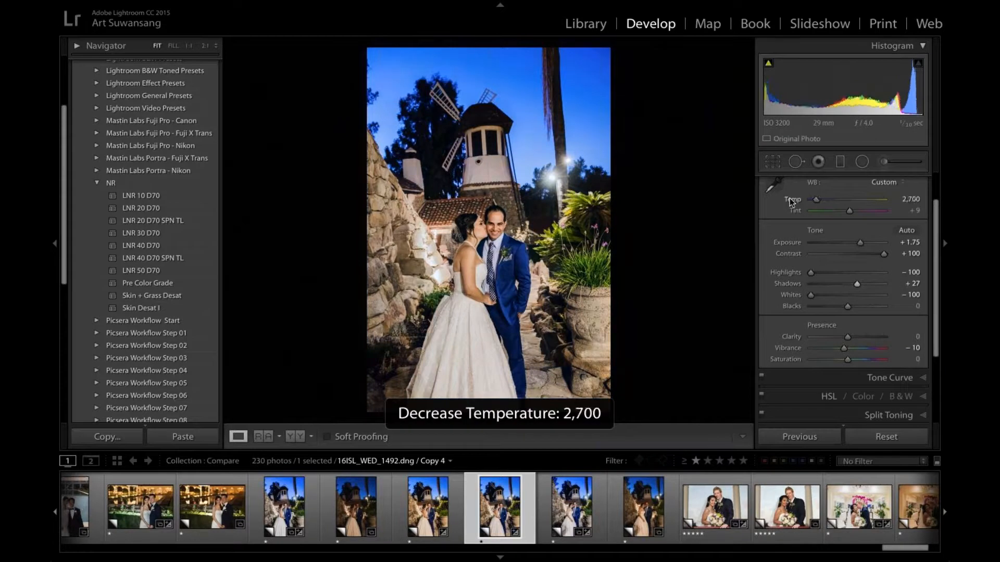
pyautogui.press('-')
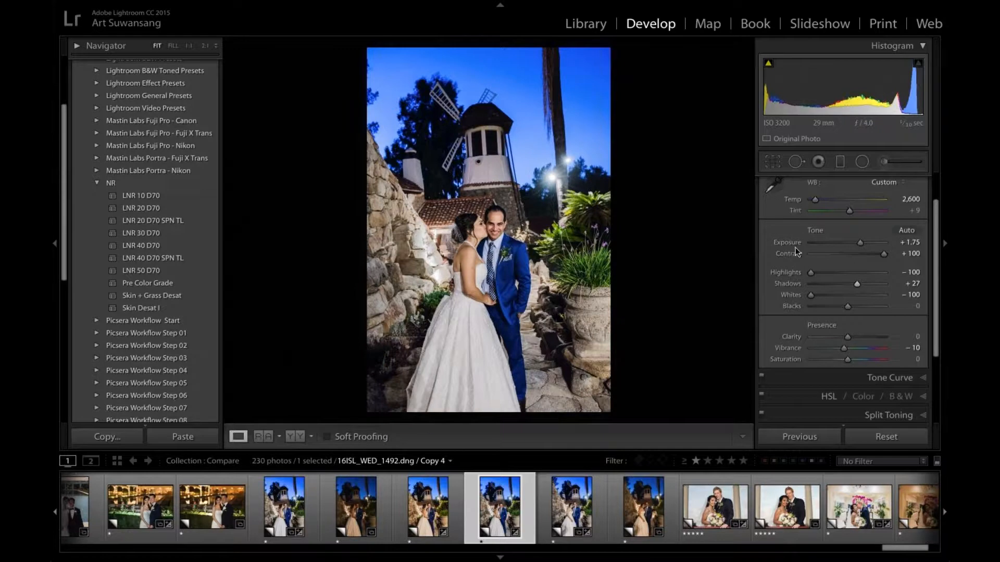
pyautogui.press('+')
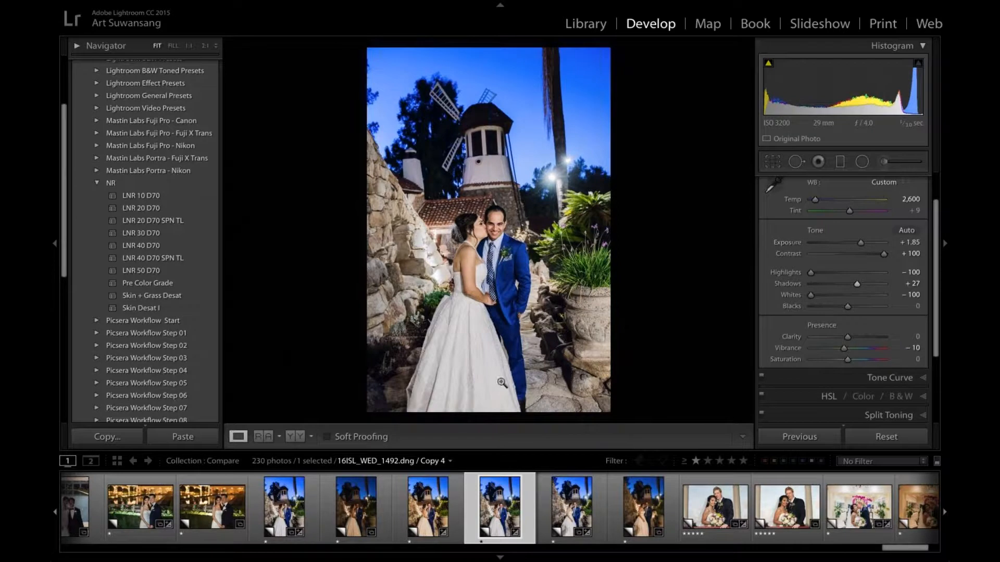
# Review the HSL Saturation and Hue adjustments on the cooled windmill copy
pyautogui.click(827, 396)
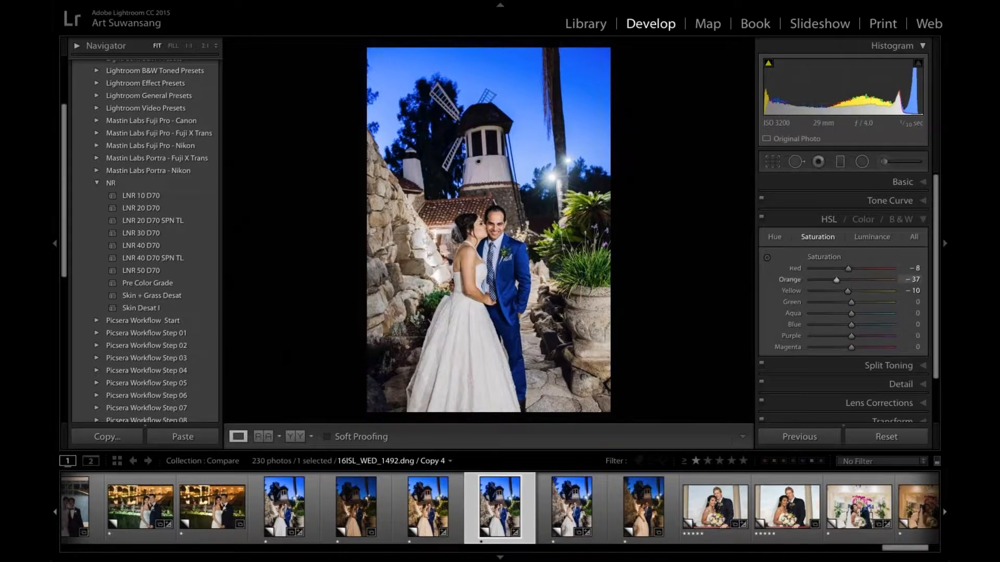
pyautogui.click(777, 239)
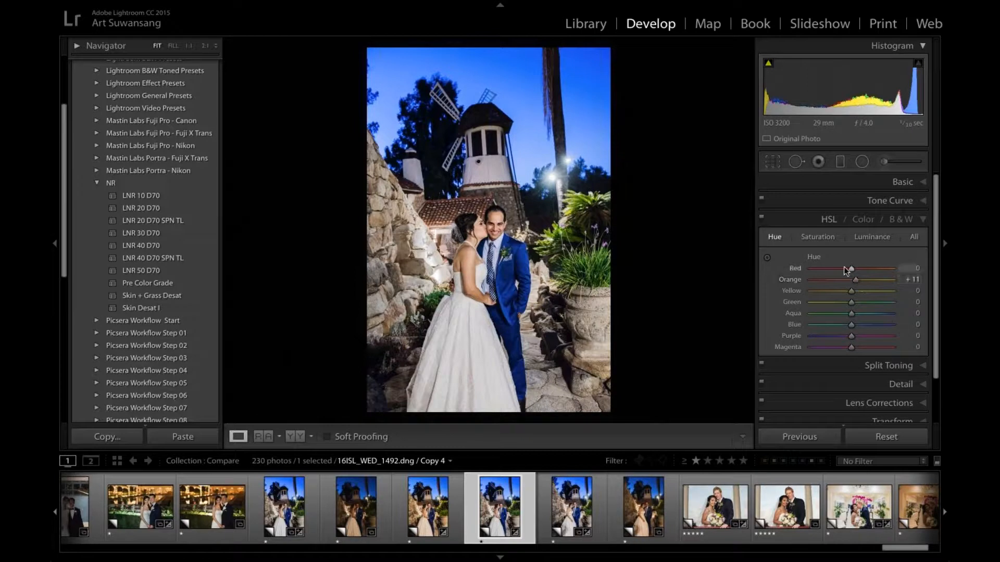
pyautogui.click(830, 217)
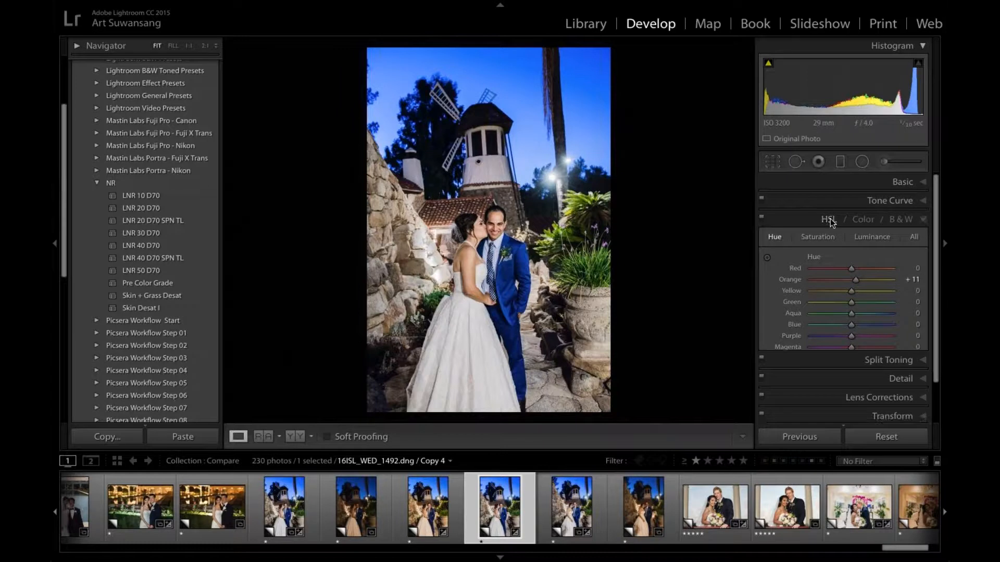
pyautogui.click(830, 219)
pyautogui.click(822, 238)
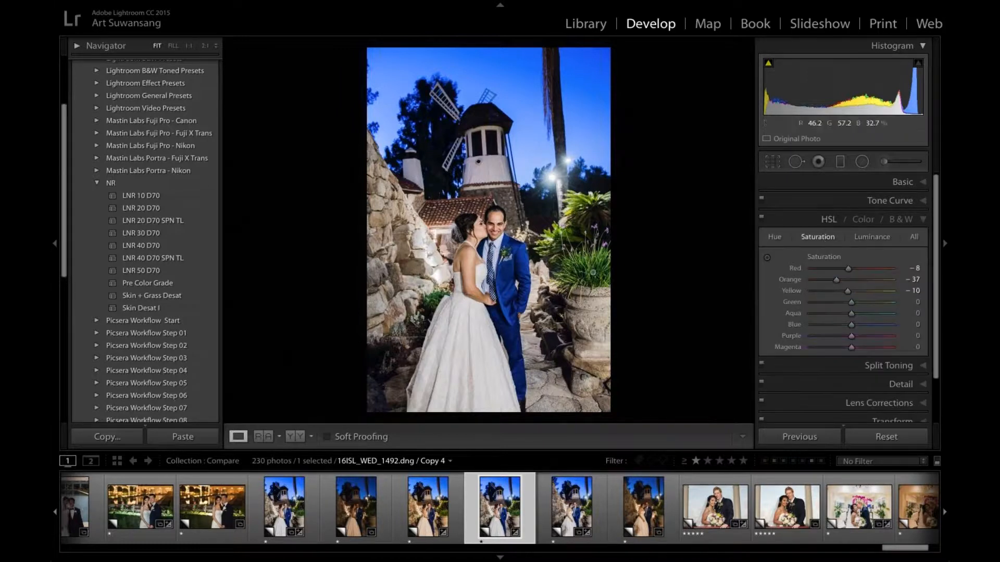
# Compare only Copy 1 and Copy 4 of the windmill photo side by side in Survey view with the side panels hidden
pyautogui.keyDown('shift'); pyautogui.click(291, 507); pyautogui.keyUp('shift')
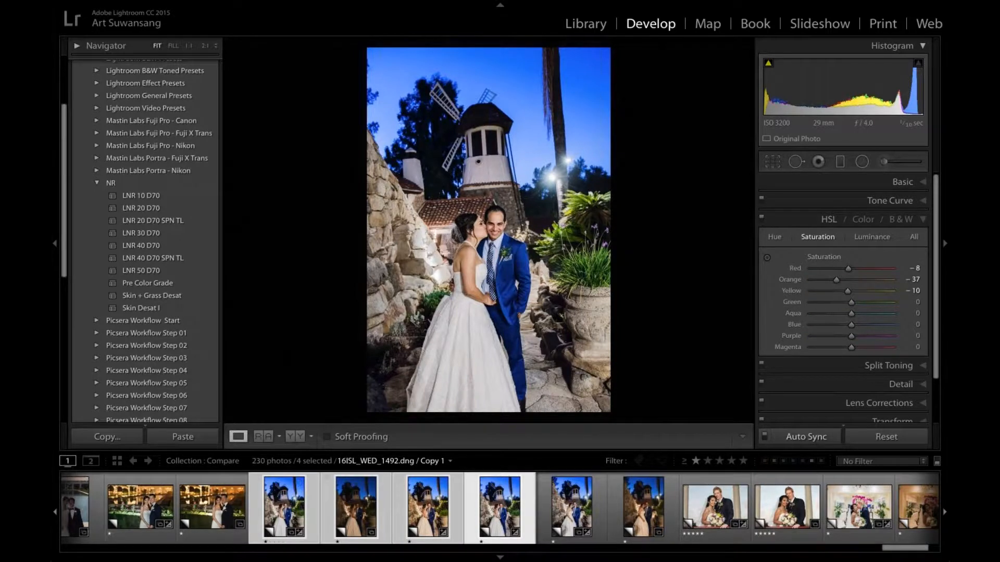
pyautogui.keyDown('super'); pyautogui.click(418, 514); pyautogui.keyUp('super')
pyautogui.keyDown('super'); pyautogui.click(365, 511); pyautogui.keyUp('super')
pyautogui.press('n')
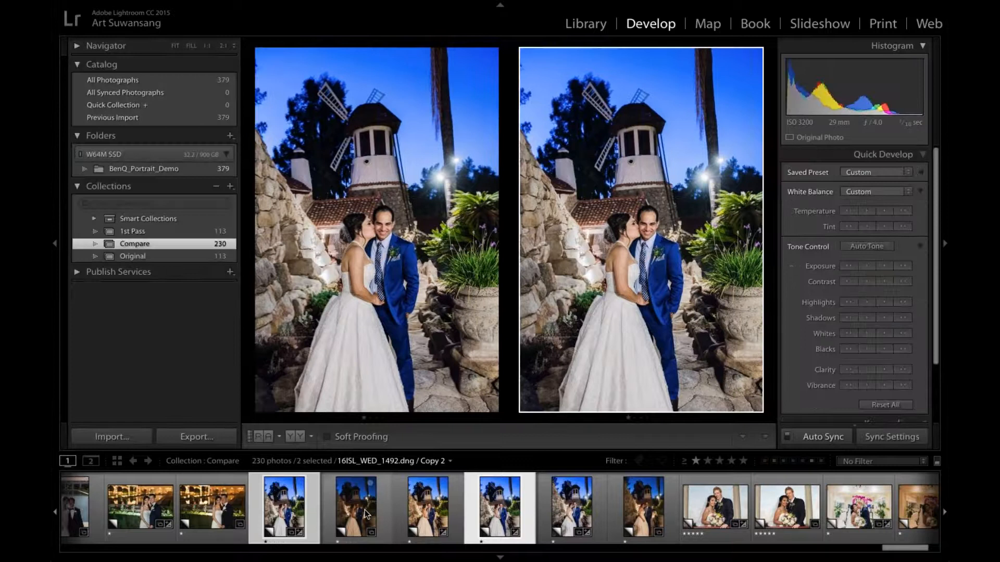
pyautogui.press('n')
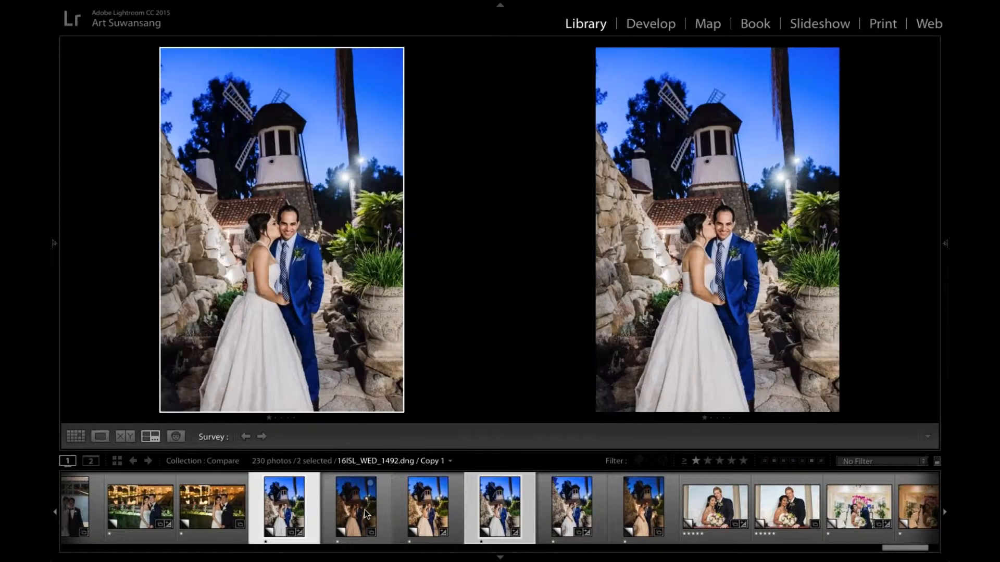
pyautogui.press('Right')
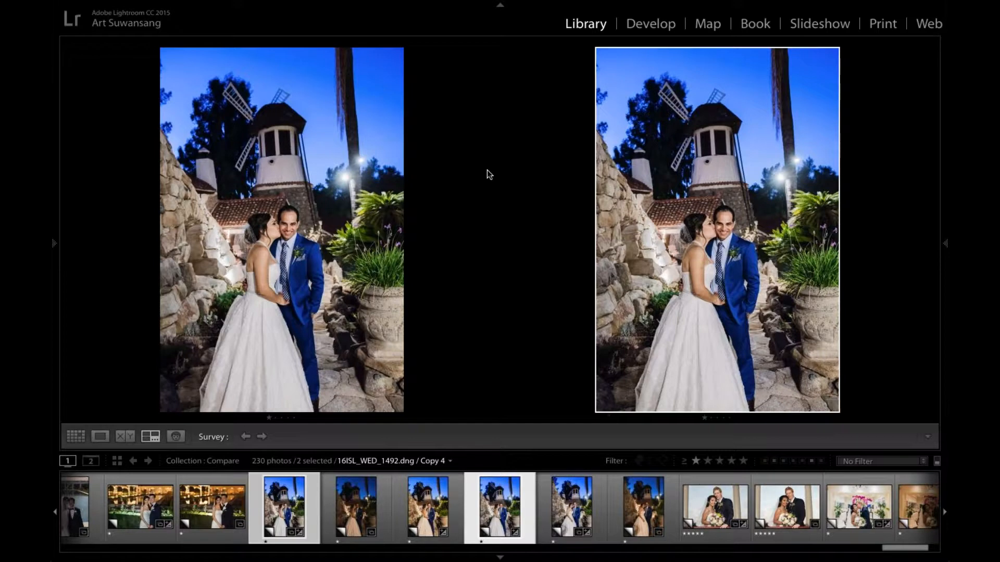
pyautogui.click(371, 214)
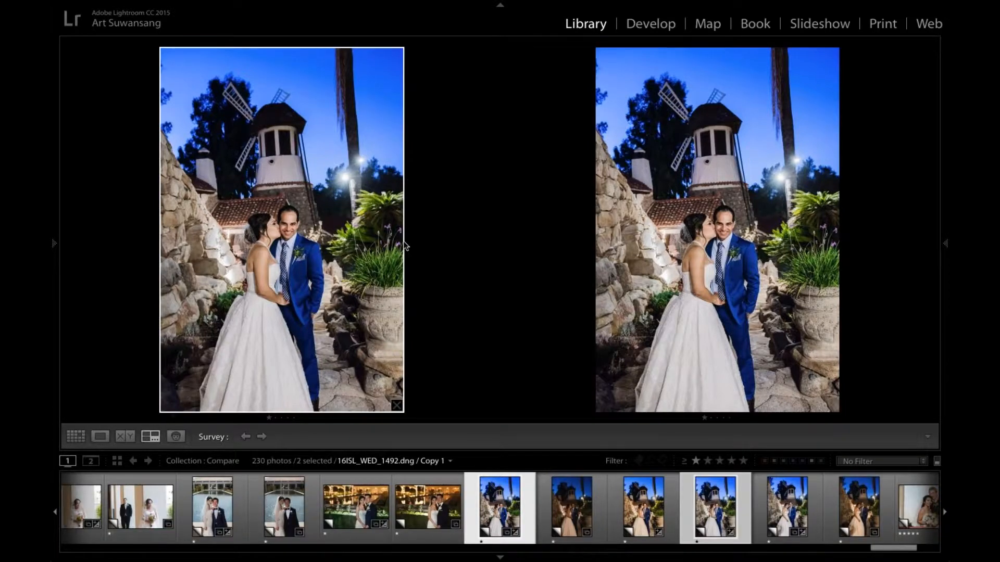
# Compare Copy 4 with the edited windmill photo 16ISL_WED_1497 in Survey view, and return to the Compare collection's grid
pyautogui.click(780, 508)
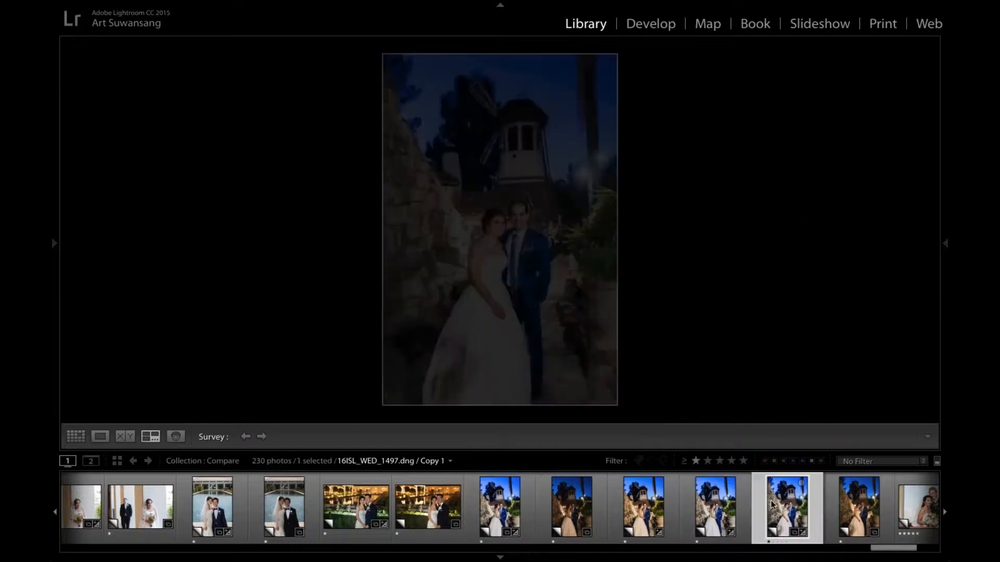
pyautogui.keyDown('ctrl'); pyautogui.click(707, 497); pyautogui.keyUp('ctrl')
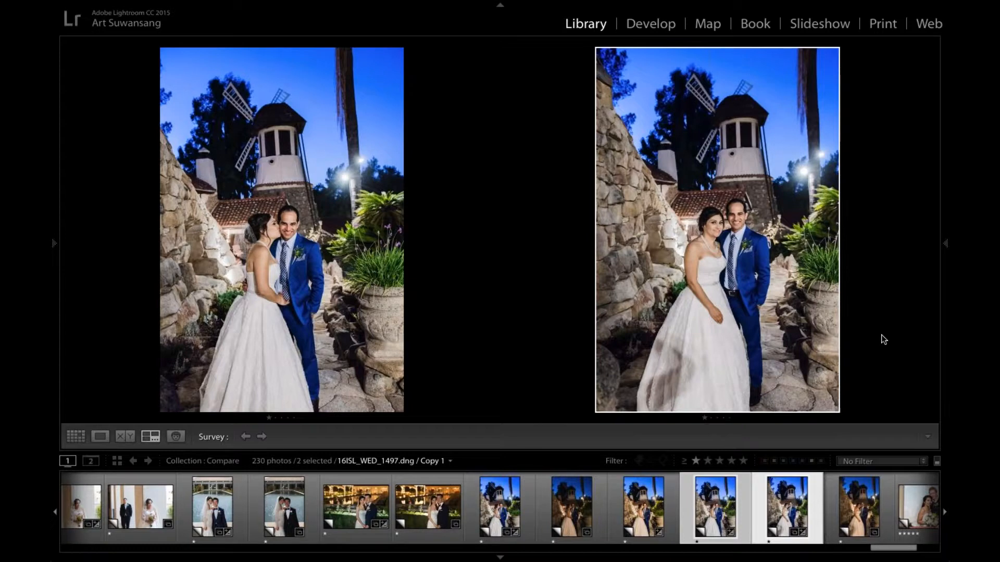
pyautogui.press('o')
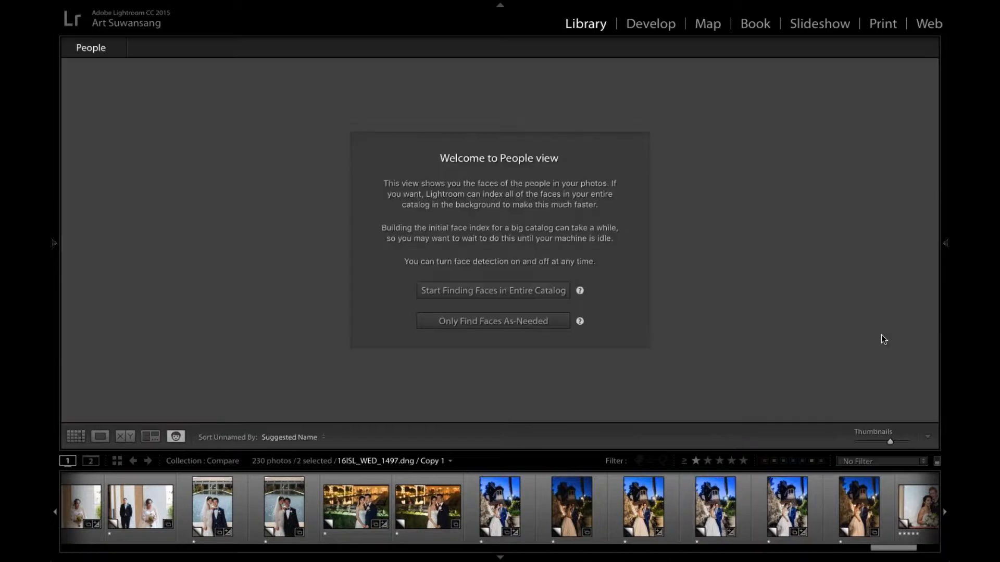
pyautogui.press('g')
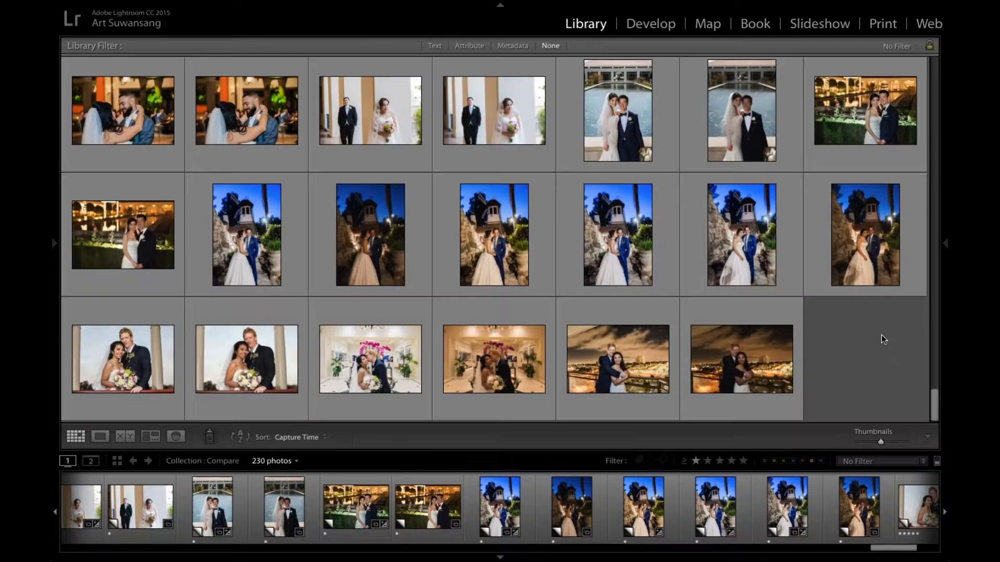
pyautogui.scroll(1, 816, 335)
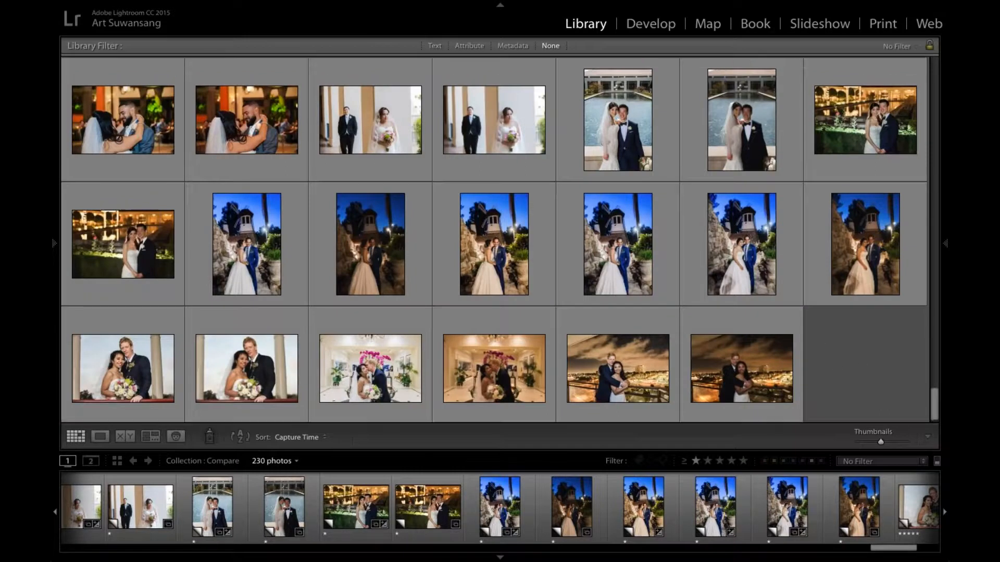
# Find the night portrait 15AK_FAS_0096.dng with the lit tower in the Compare collection and open it in Loupe view
pyautogui.scroll(2, 495, 232)
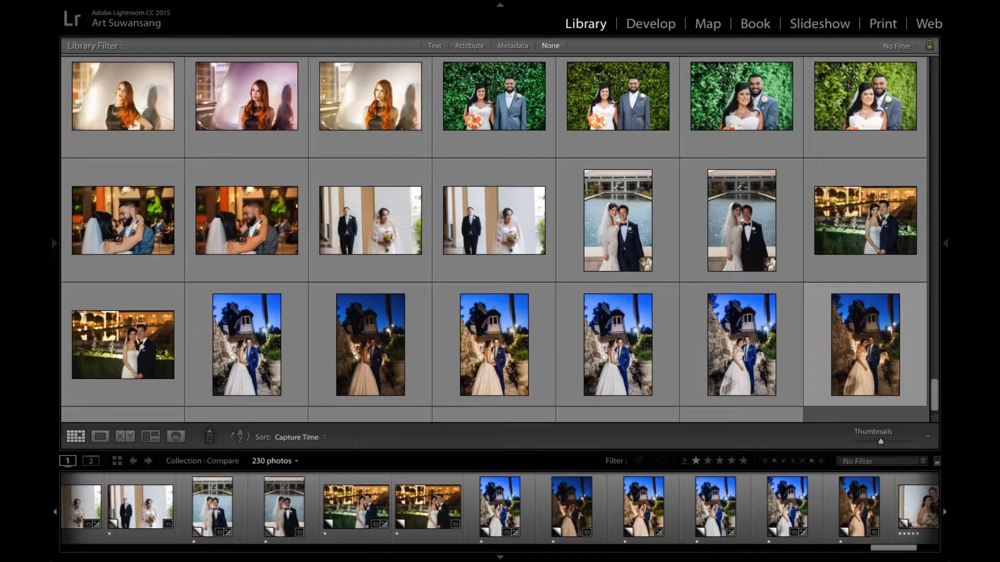
pyautogui.scroll(3, 495, 239)
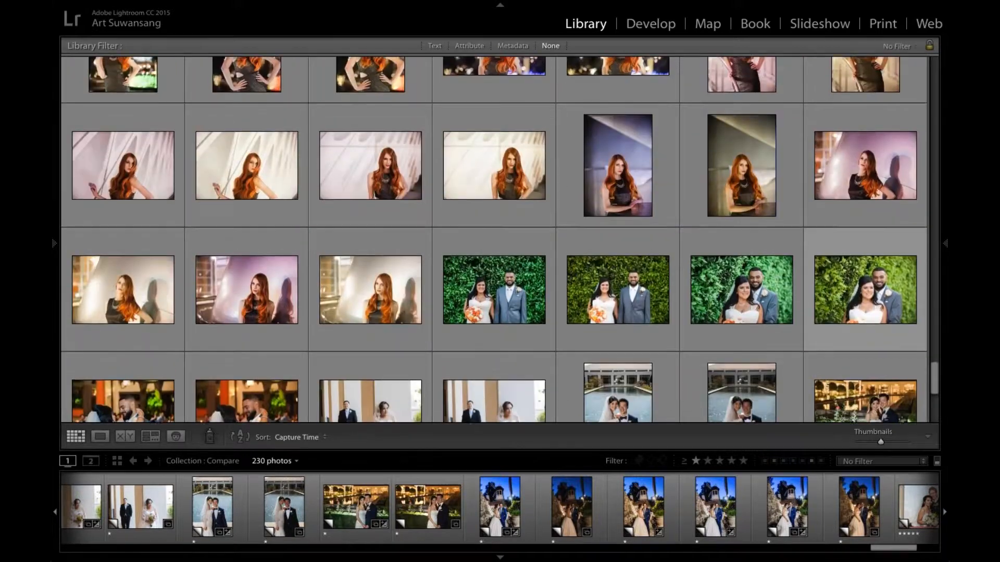
pyautogui.scroll(4, 494, 240)
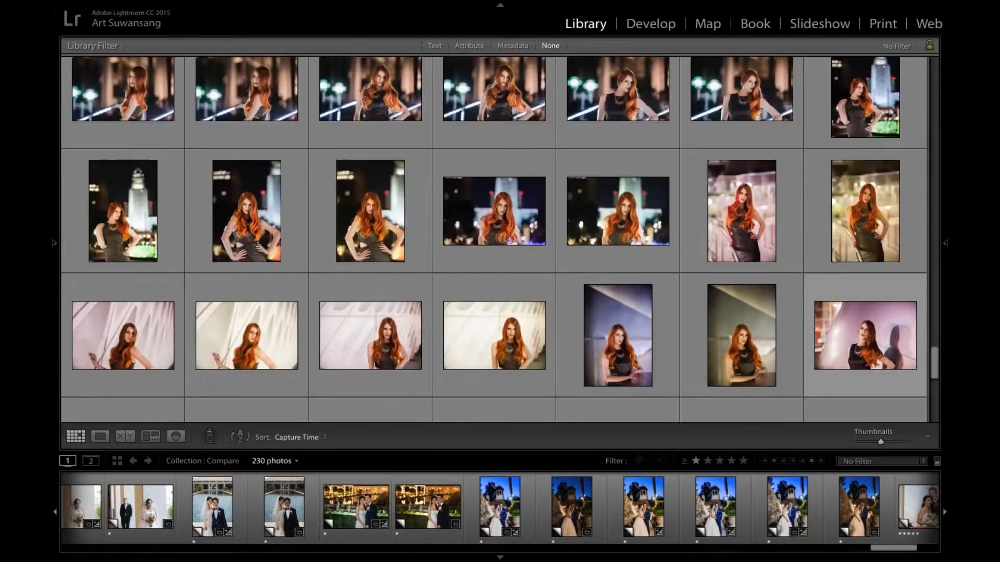
pyautogui.click(503, 207)
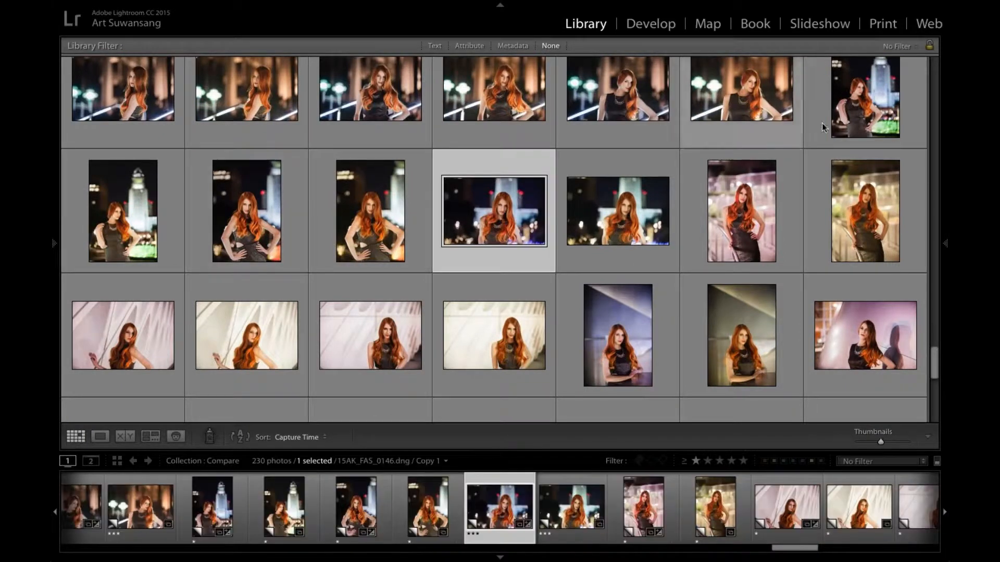
pyautogui.click(843, 96)
pyautogui.doubleClick(842, 96)
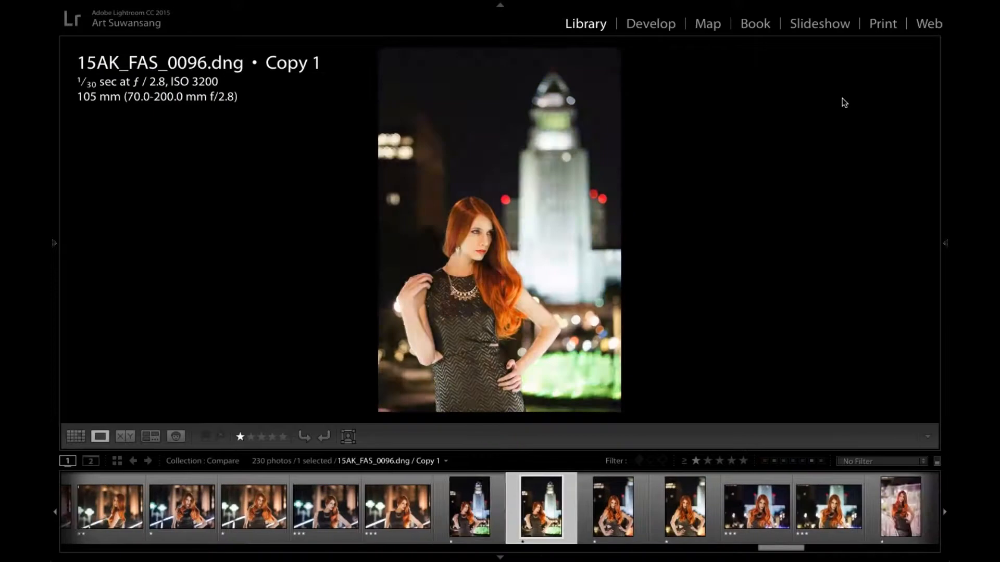
# Make a virtual copy of the unedited tower portrait and apply the Pre Color Grade and Skin Desat I presets in Develop
pyautogui.press('d')
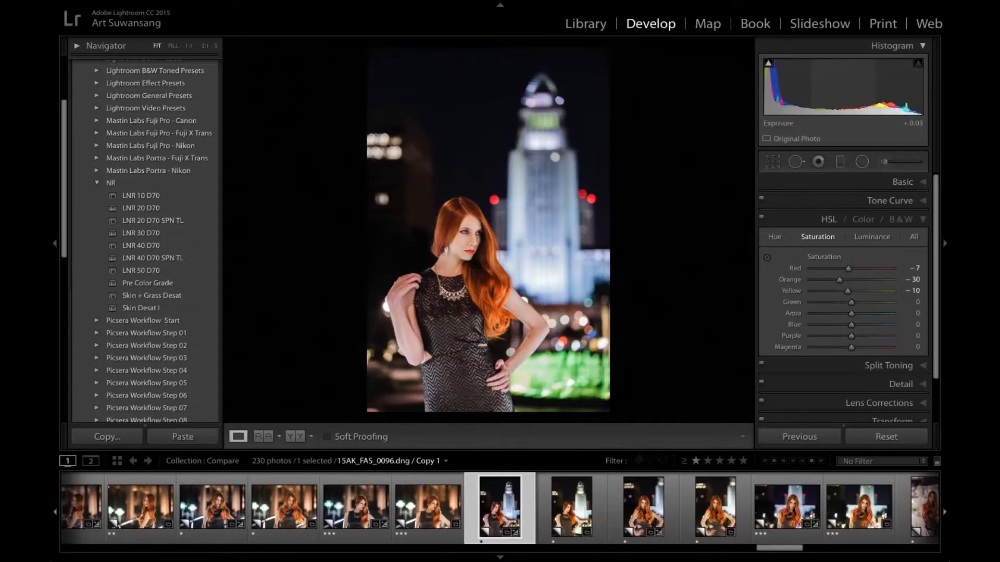
pyautogui.hotkey('ctrl', "'")
pyautogui.hotkey('ctrl', "'")
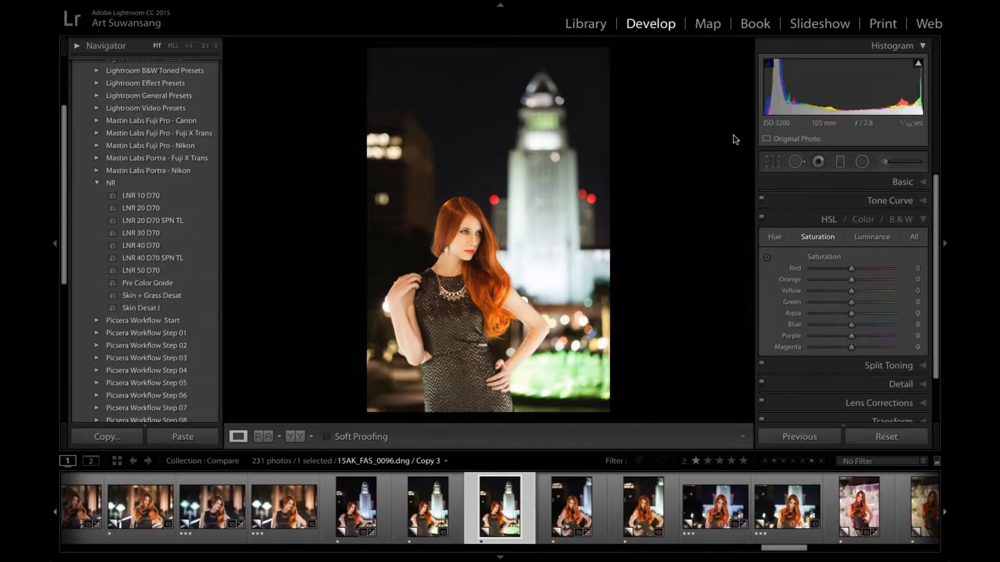
pyautogui.click(193, 282)
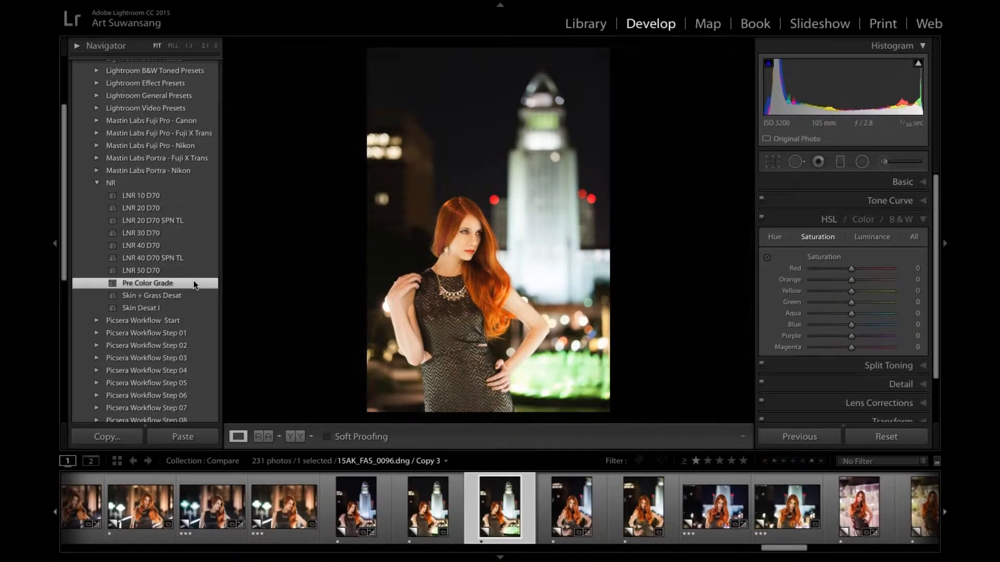
pyautogui.click(189, 307)
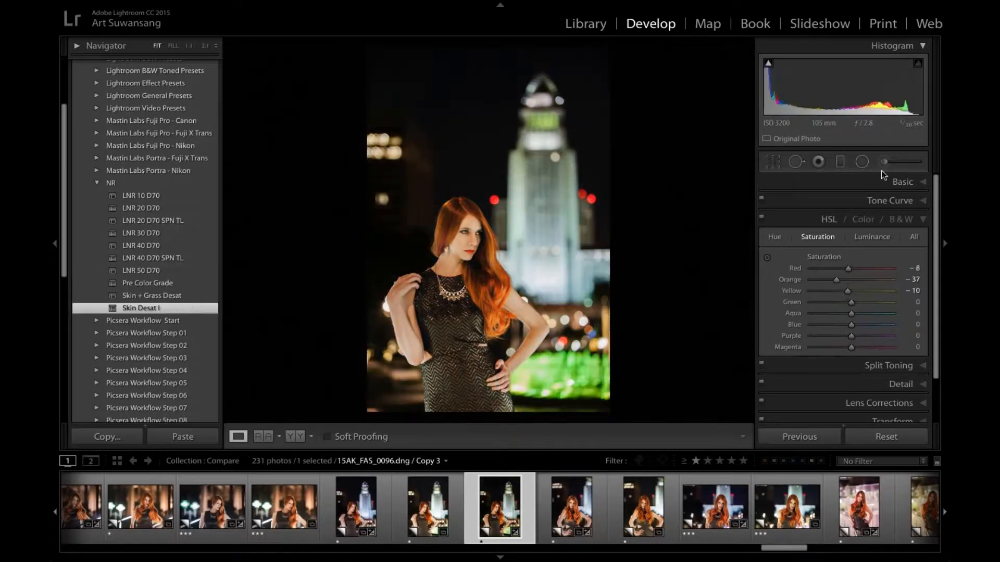
# Brighten the new tower portrait copy by setting Exposure to +0.40 and Shadows to +10 in the Basic adjustments
pyautogui.click(901, 183)
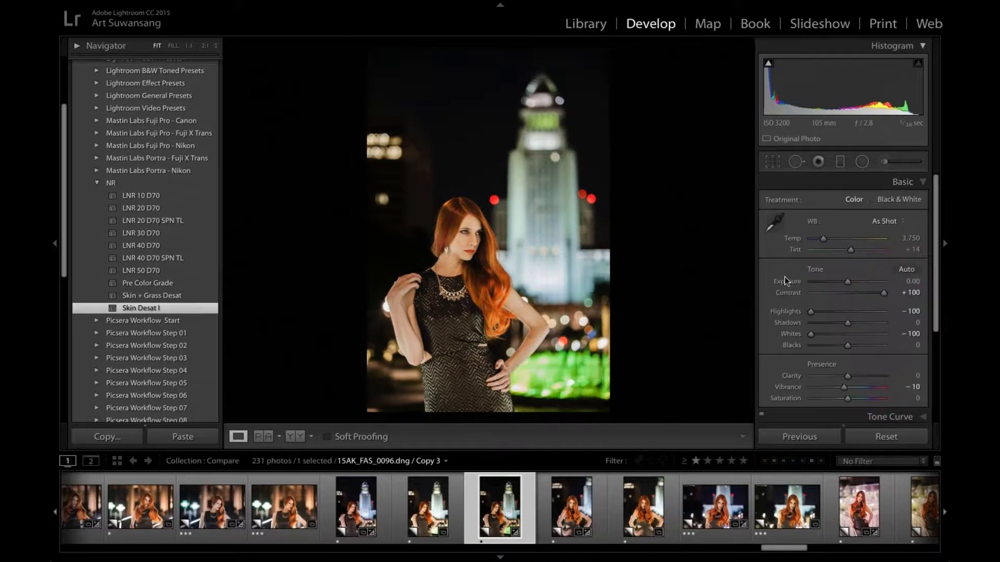
pyautogui.press('Up')
pyautogui.press('Up')
pyautogui.press('Up')
pyautogui.press('Up')
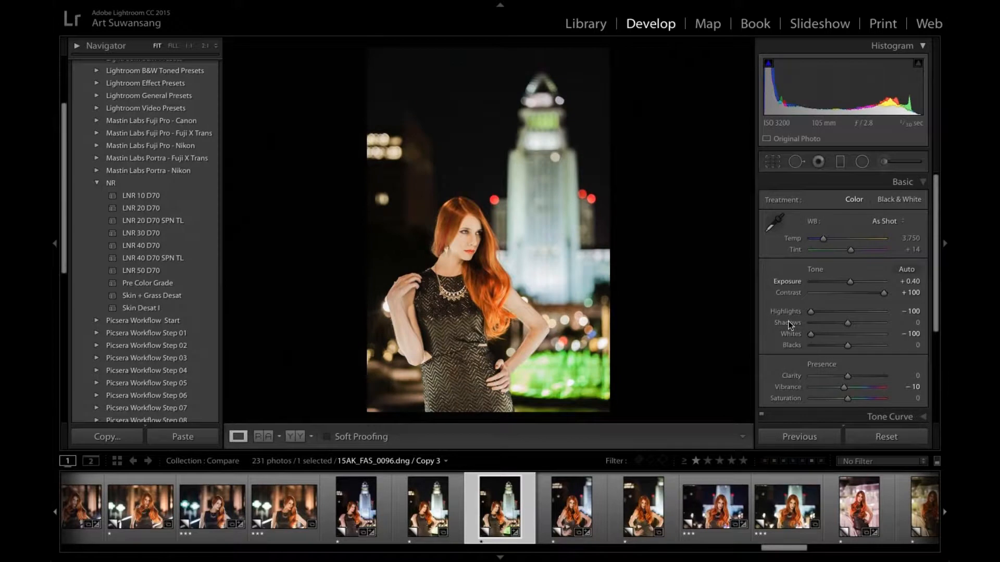
pyautogui.press('Up')
pyautogui.press('Up')
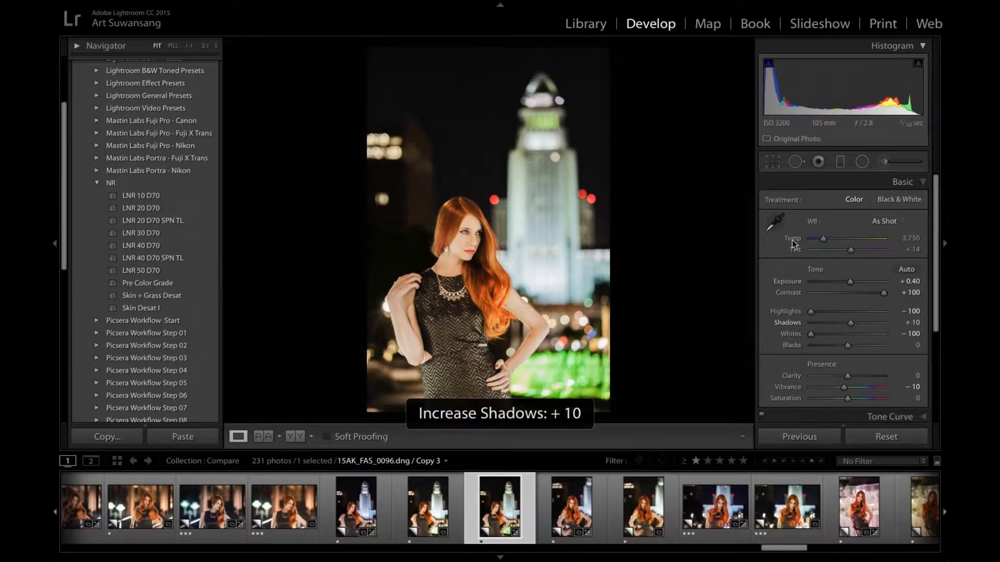
# Correct the tower portrait copy's white balance by setting Temperature to 3,550 and Tint to +34
pyautogui.press('Down')
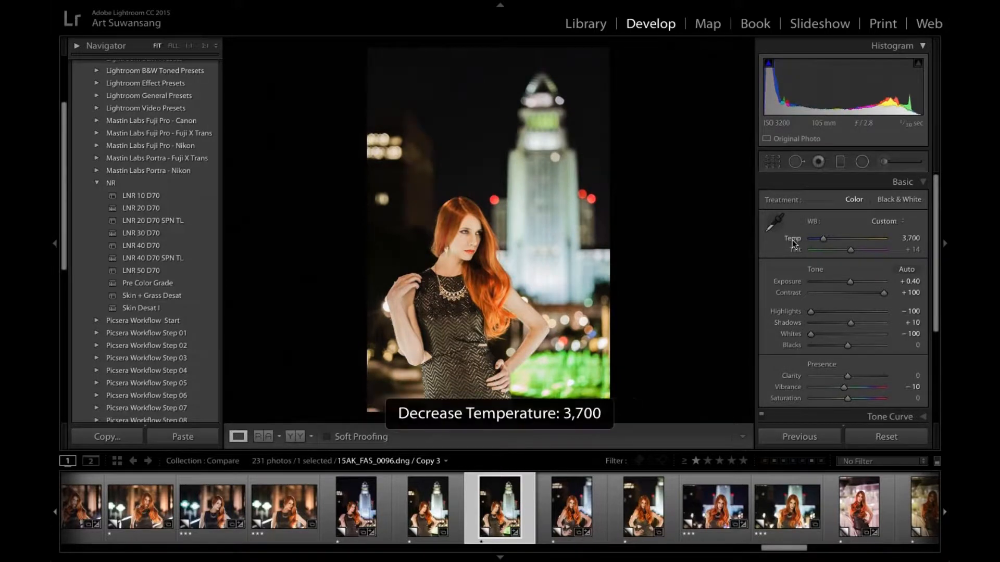
pyautogui.press('Down')
pyautogui.press('Down')
pyautogui.press('Down')
pyautogui.press('Up')
pyautogui.press('Up')
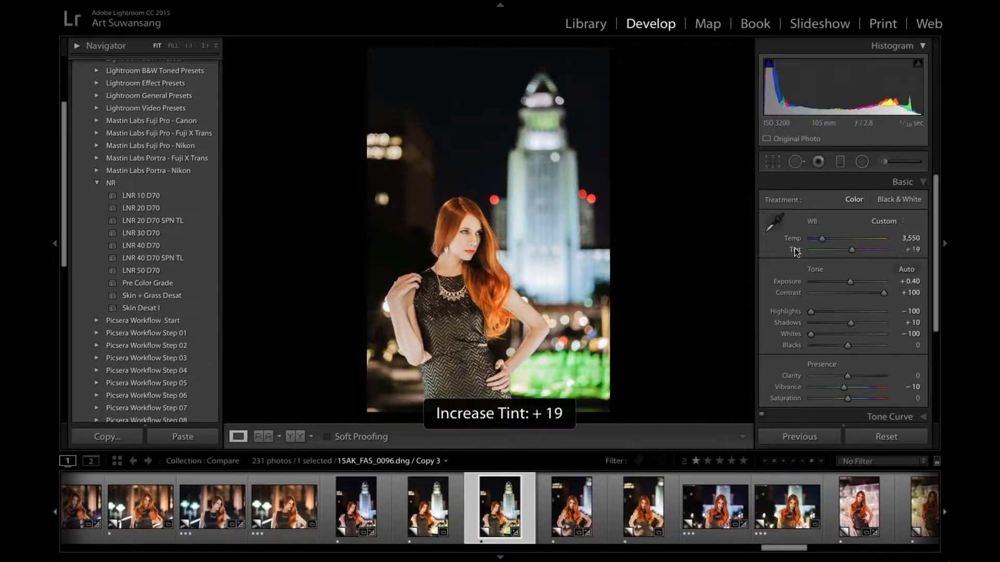
pyautogui.press('Up')
pyautogui.press('Up')
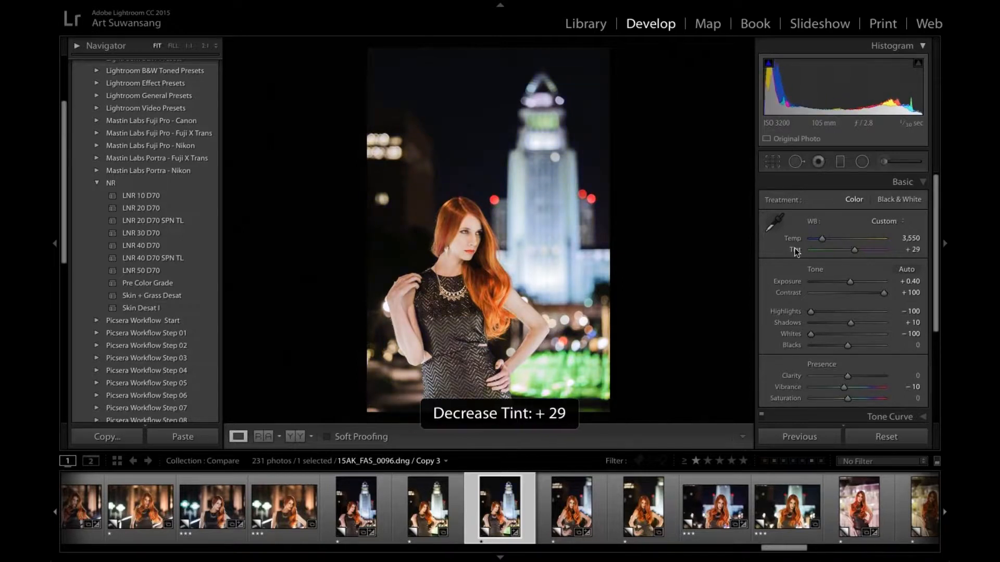
pyautogui.press('Up')
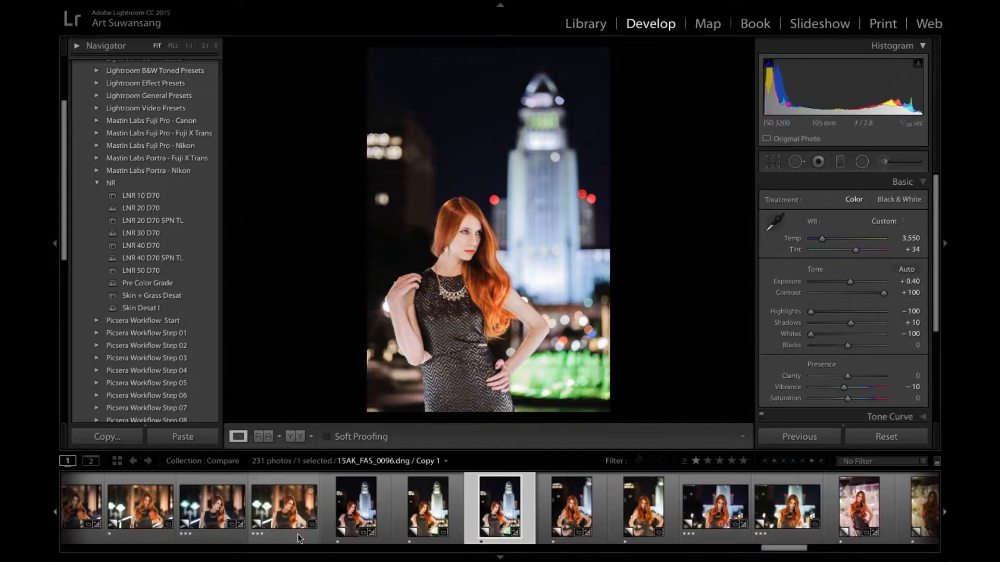
# Compare the new tower portrait copy with the first-pass edit, Copy 1, in Survey view, and return to the grid
pyautogui.keyDown('ctrl'); pyautogui.click(367, 501); pyautogui.keyUp('ctrl')
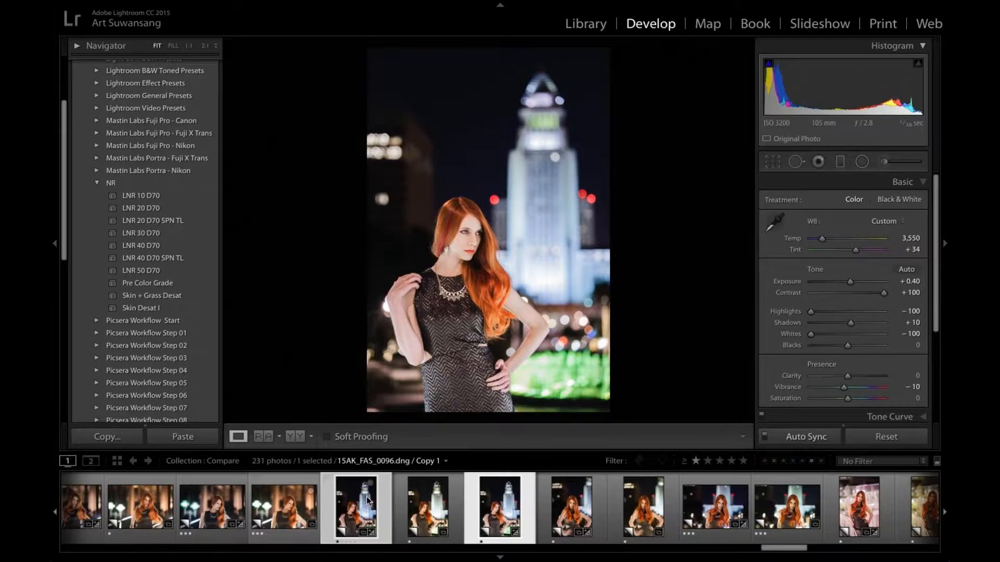
pyautogui.press('n')
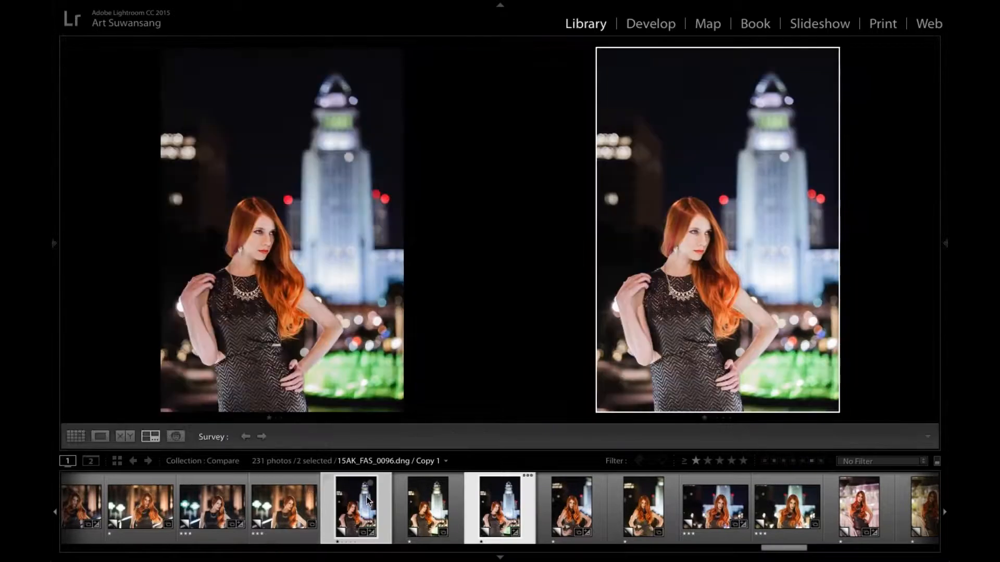
pyautogui.click(368, 501)
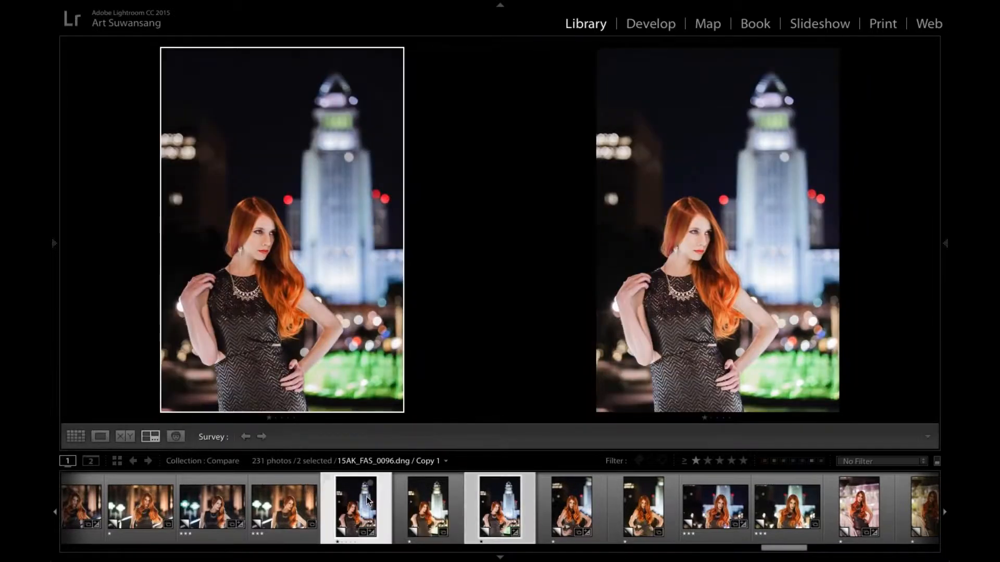
pyautogui.press('Right')
pyautogui.click(367, 500)
pyautogui.press('Right')
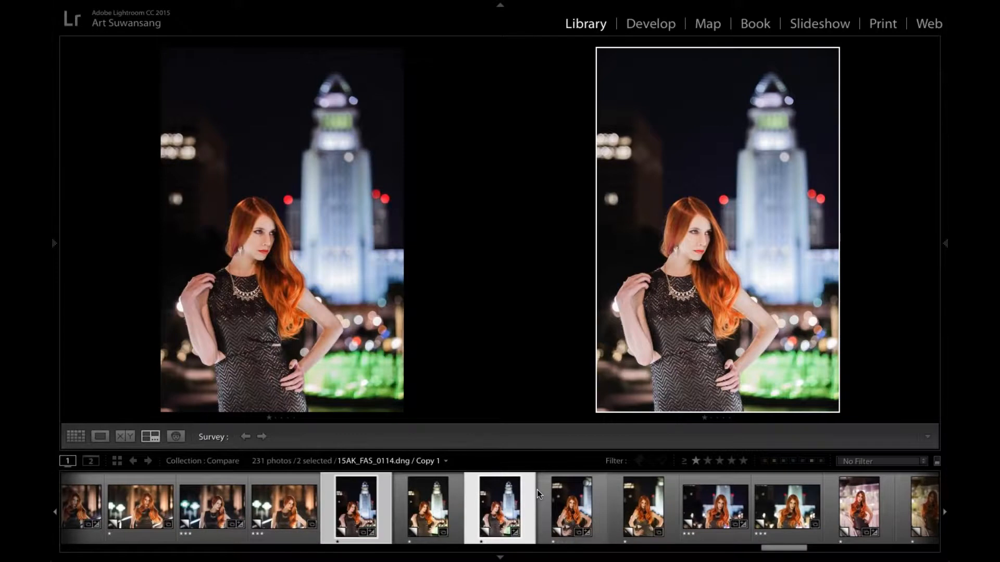
pyautogui.press('Left')
pyautogui.scroll(2, 537, 490)
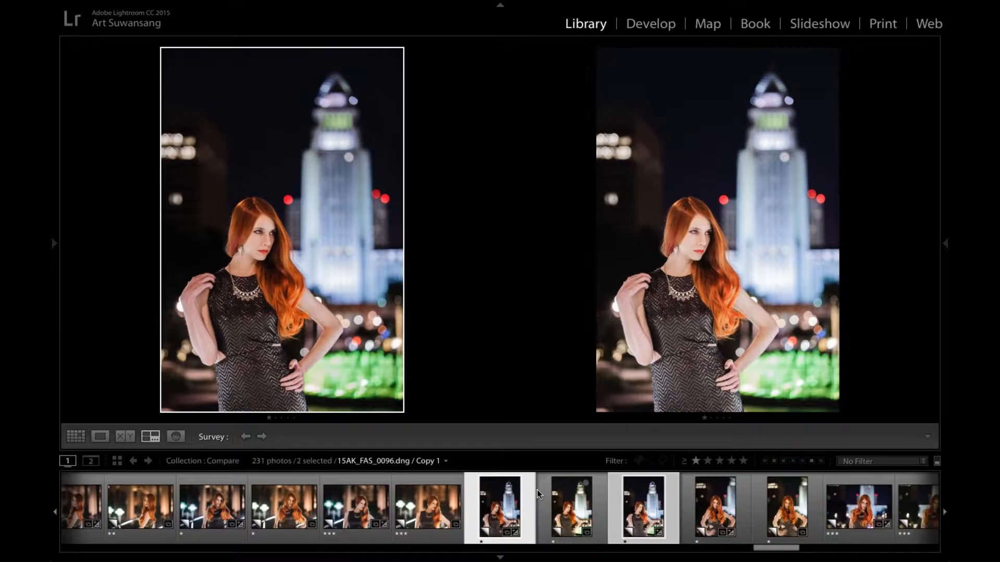
pyautogui.press('g')
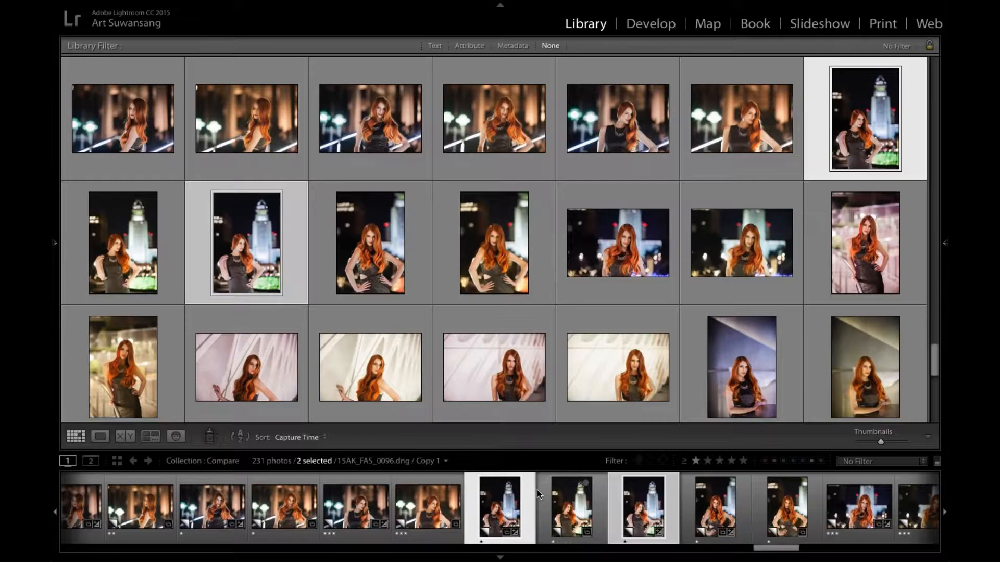
# Leave full-screen mode, switch to the Color BenQ presentation in Keynote and play it from the This Program slide
pyautogui.hotkey('shift', 'f')
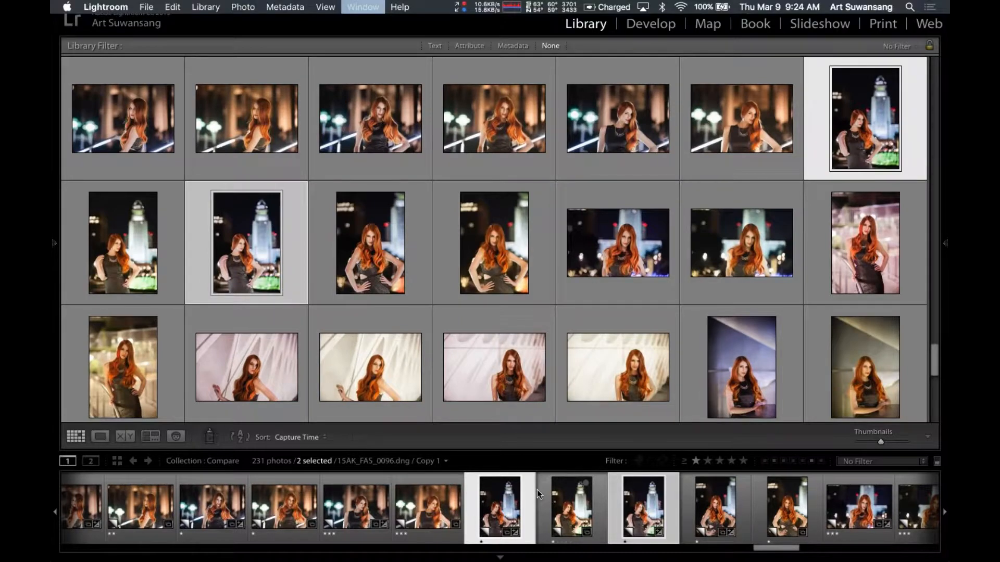
pyautogui.press('super+Tab')
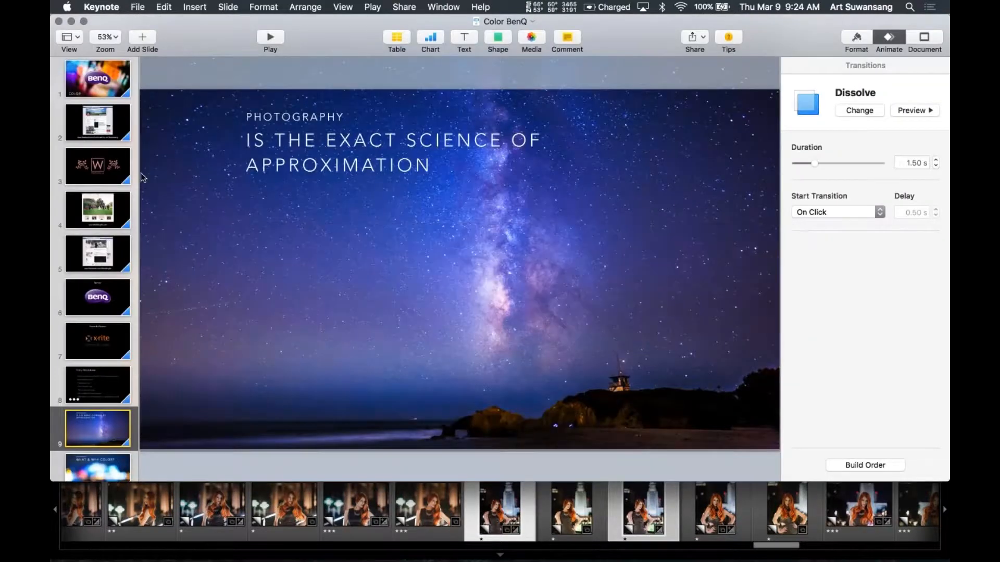
pyautogui.click(84, 376)
pyautogui.click(277, 39)
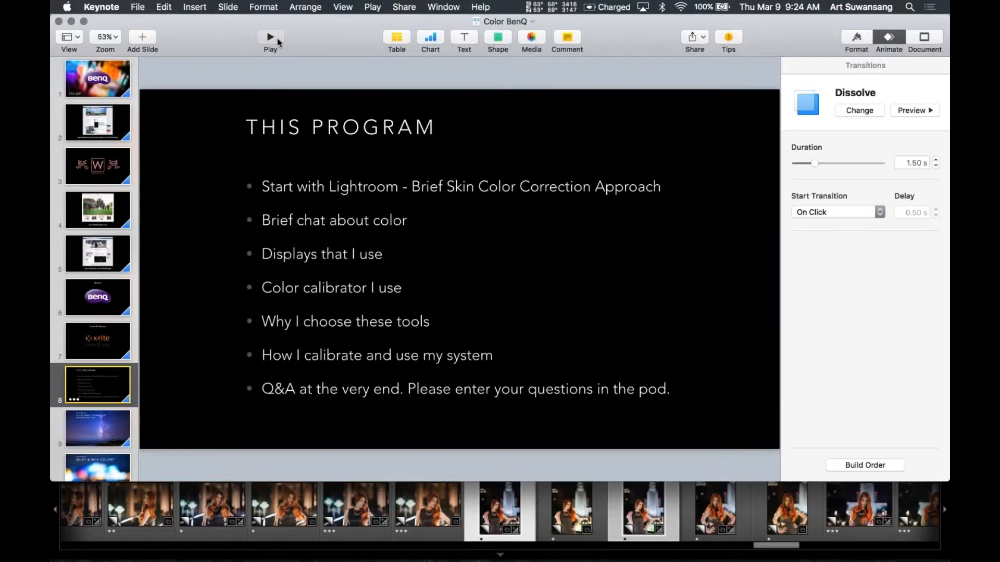
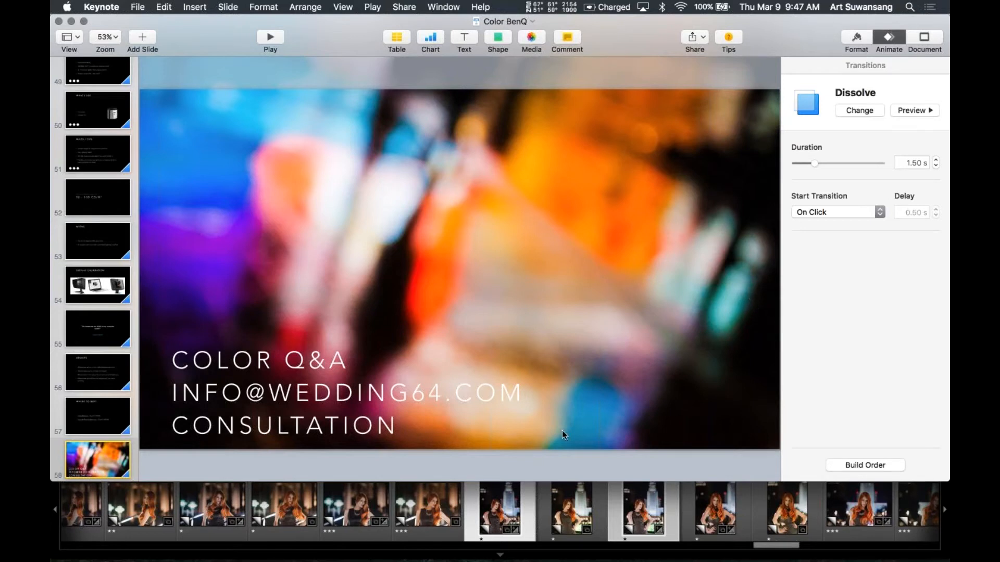
# Switch back to Lightroom and review the available Camera Calibration profiles for the tower portrait in Develop, without changing the Adobe Standard profile
pyautogui.click(508, 508)
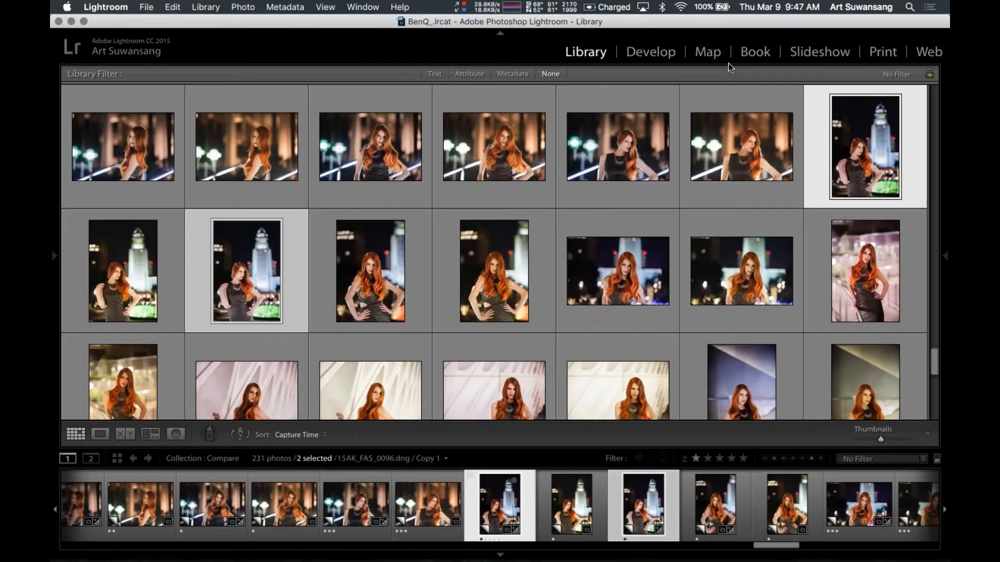
pyautogui.click(661, 54)
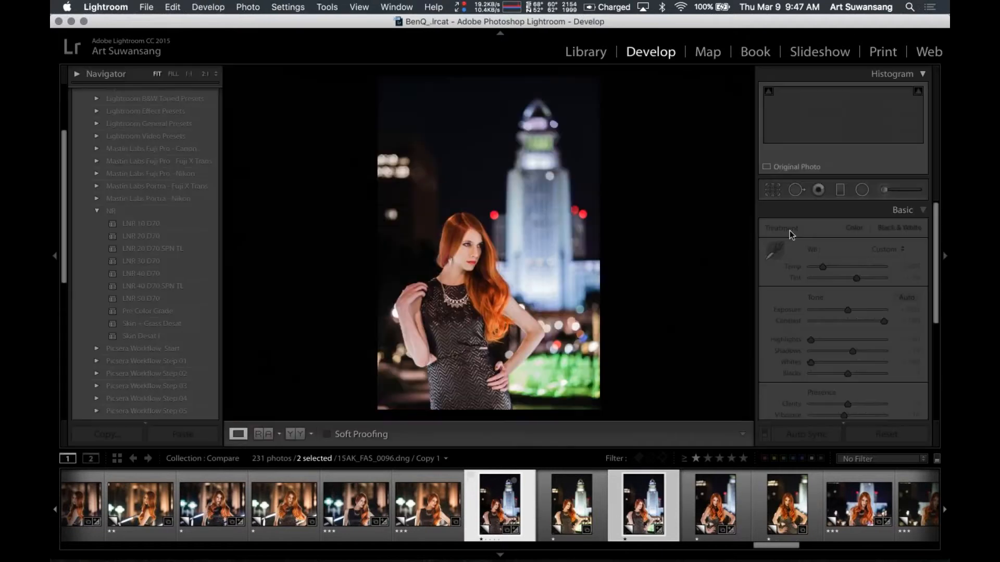
pyautogui.scroll(-10, 834, 258)
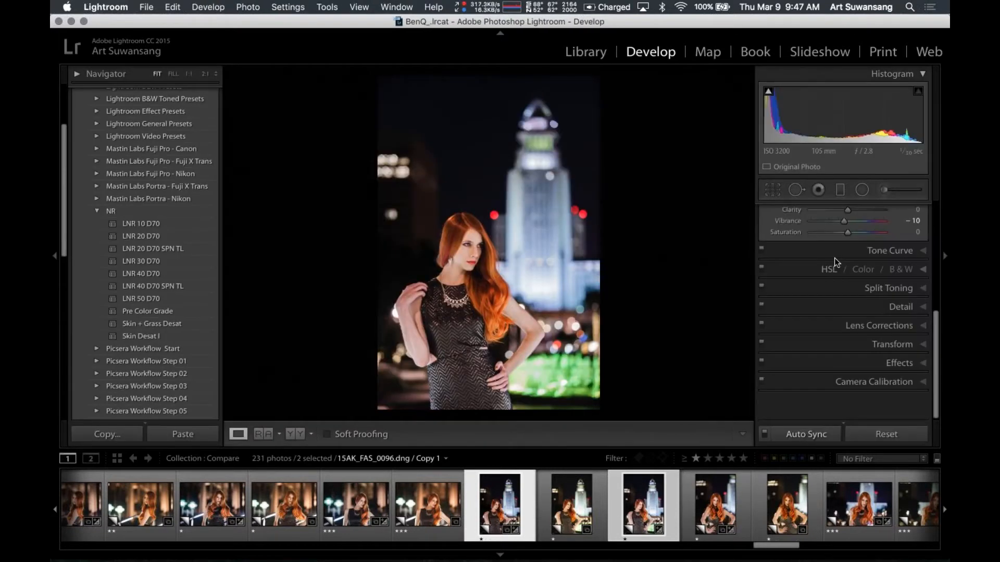
pyautogui.click(873, 382)
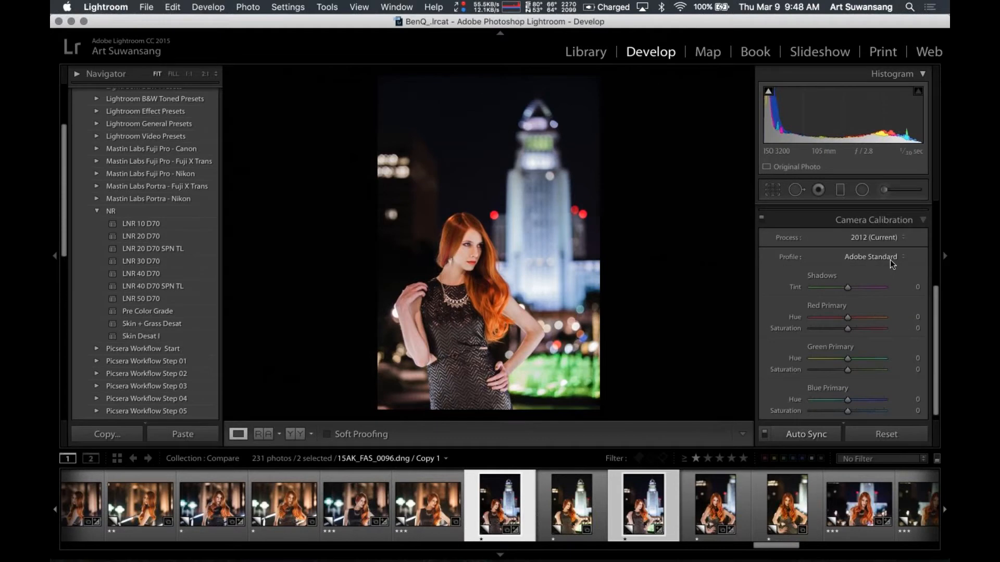
pyautogui.click(891, 257)
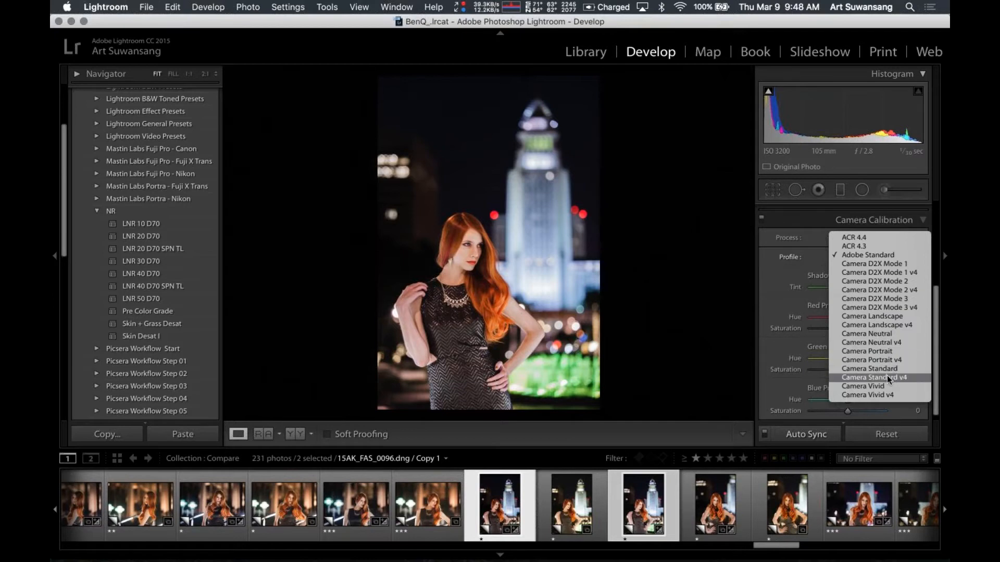
pyautogui.click(690, 281)
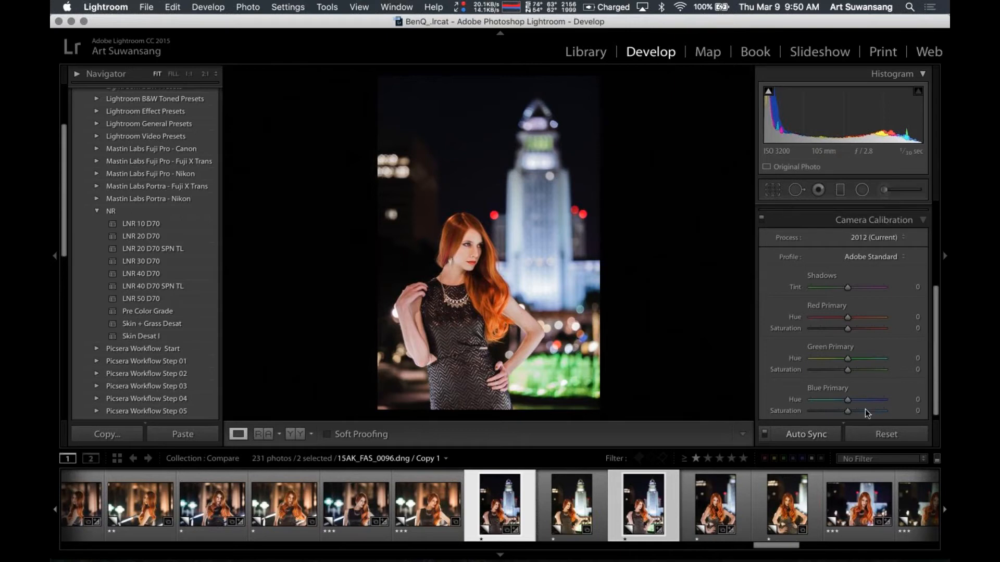
# Review the Basic adjustments of the first-pass tower portrait, and select only Copy 3 to examine its settings
pyautogui.click(885, 219)
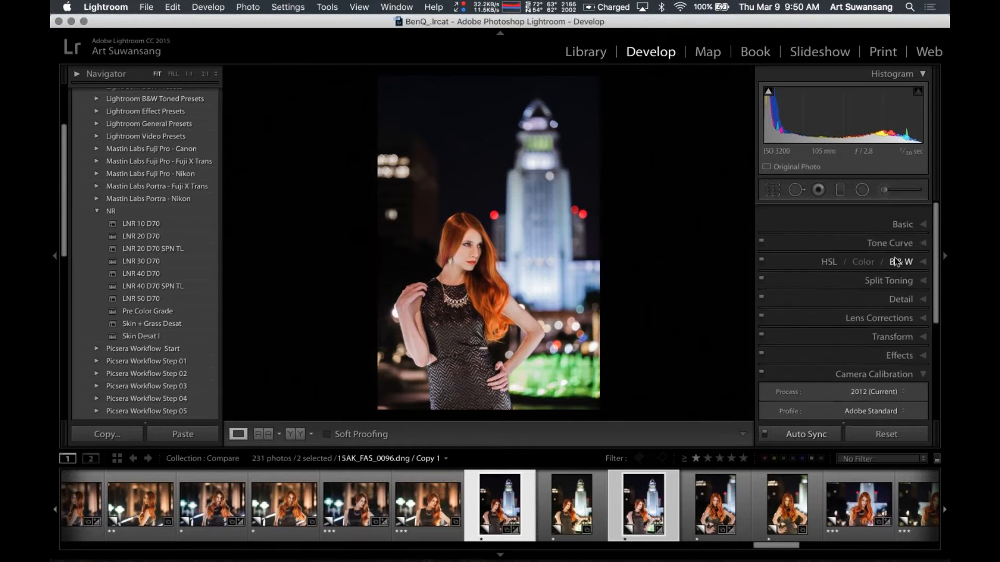
pyautogui.click(915, 211)
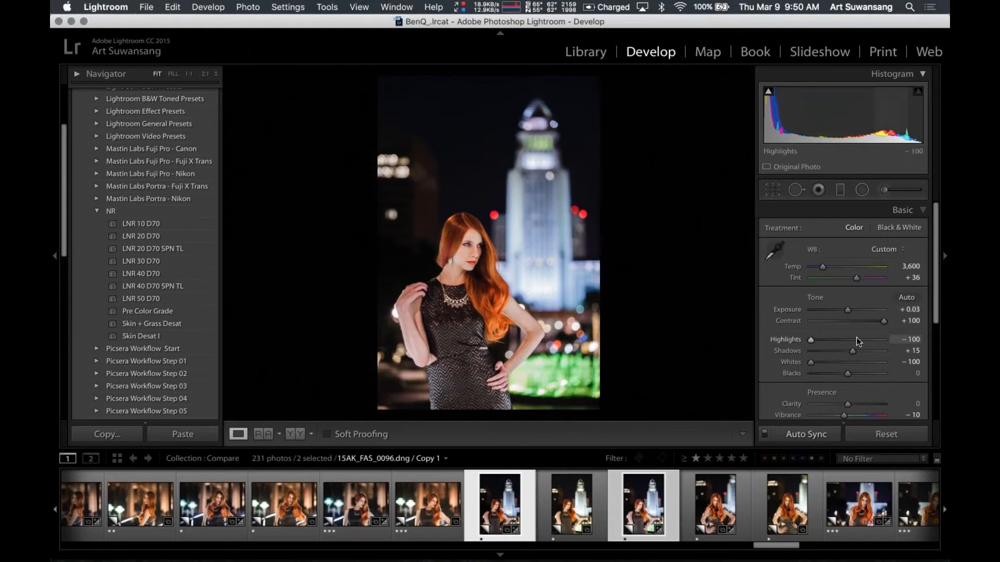
pyautogui.click(645, 497)
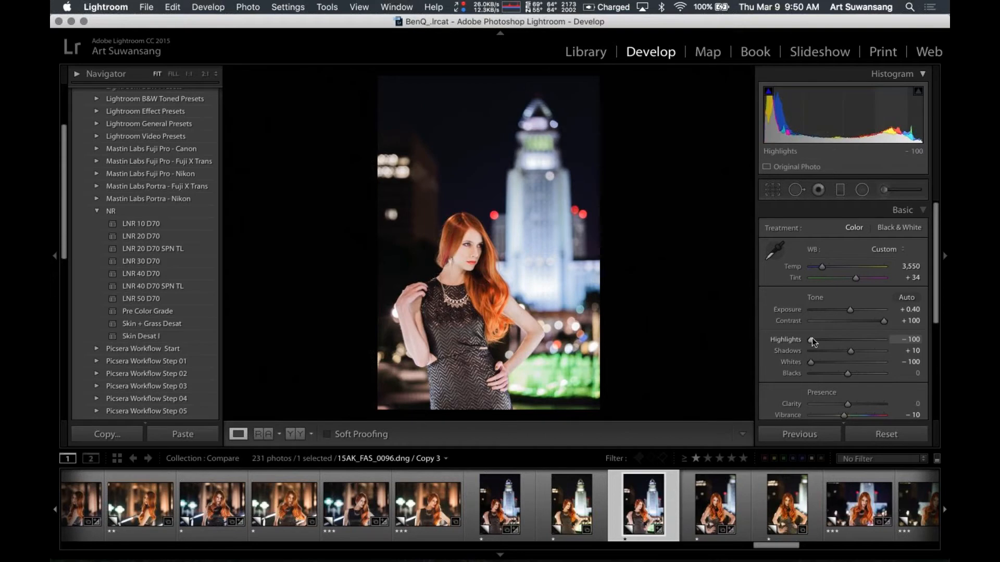
# Review the HSL saturation and hue adjustments of the tower portrait's Copy 3, and its Basic tone and presence settings
pyautogui.moveTo(811, 340); pyautogui.dragTo(792, 364)
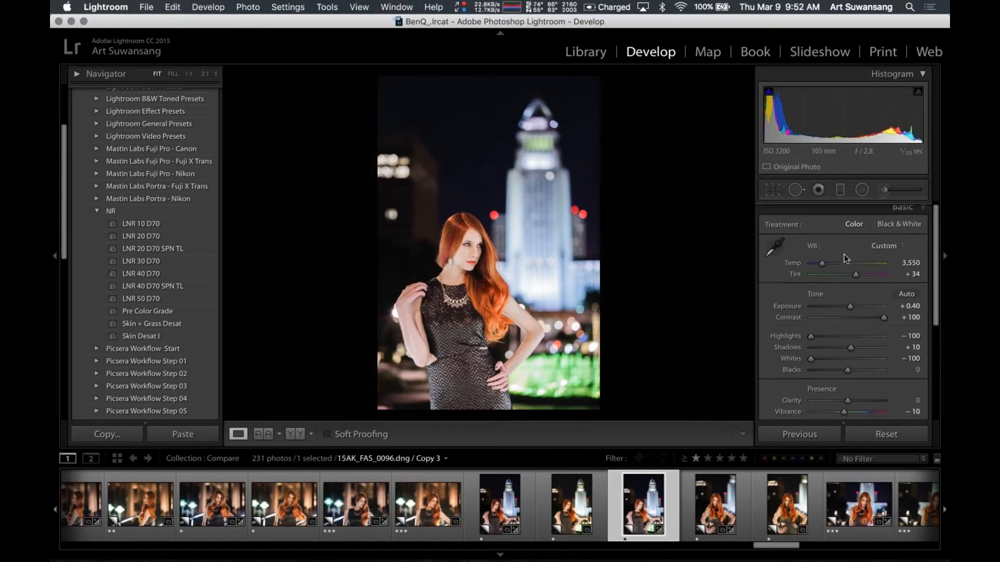
pyautogui.scroll(-5, 844, 254)
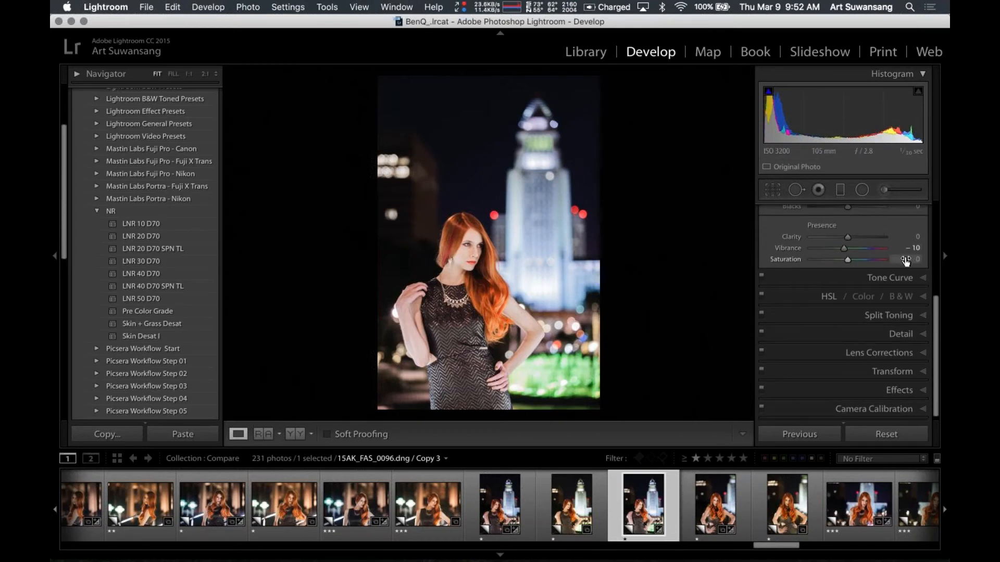
pyautogui.click(828, 297)
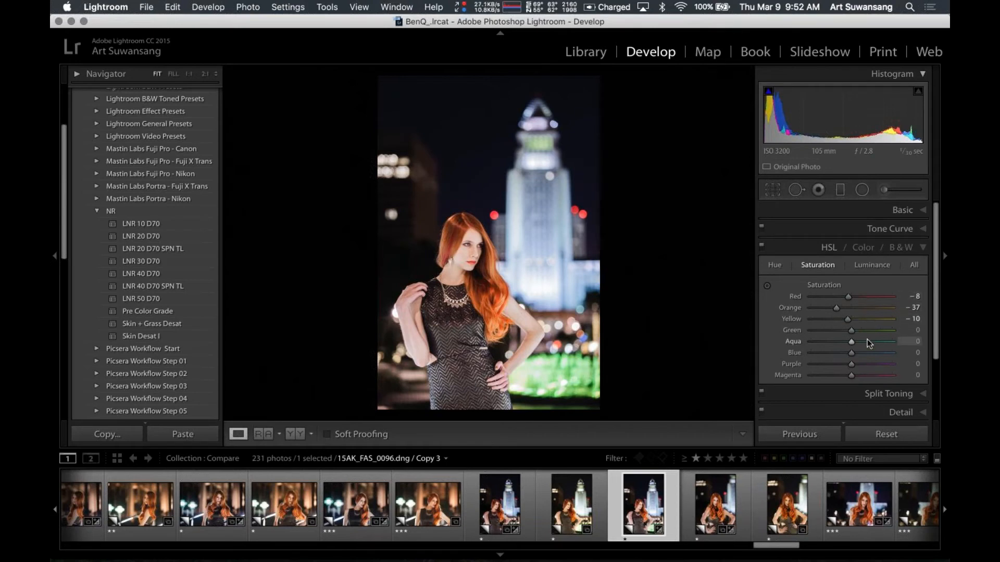
pyautogui.click(779, 265)
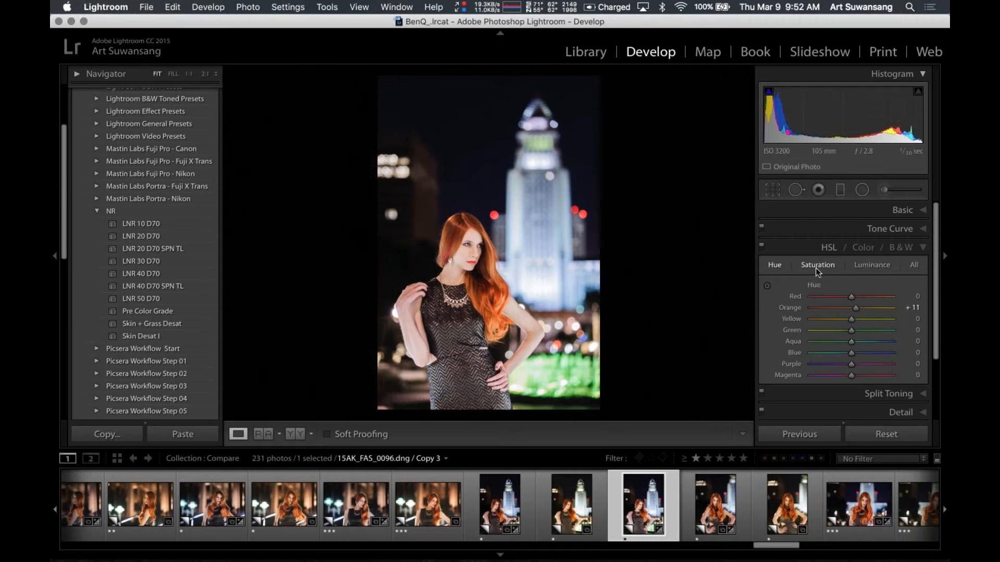
pyautogui.click(800, 263)
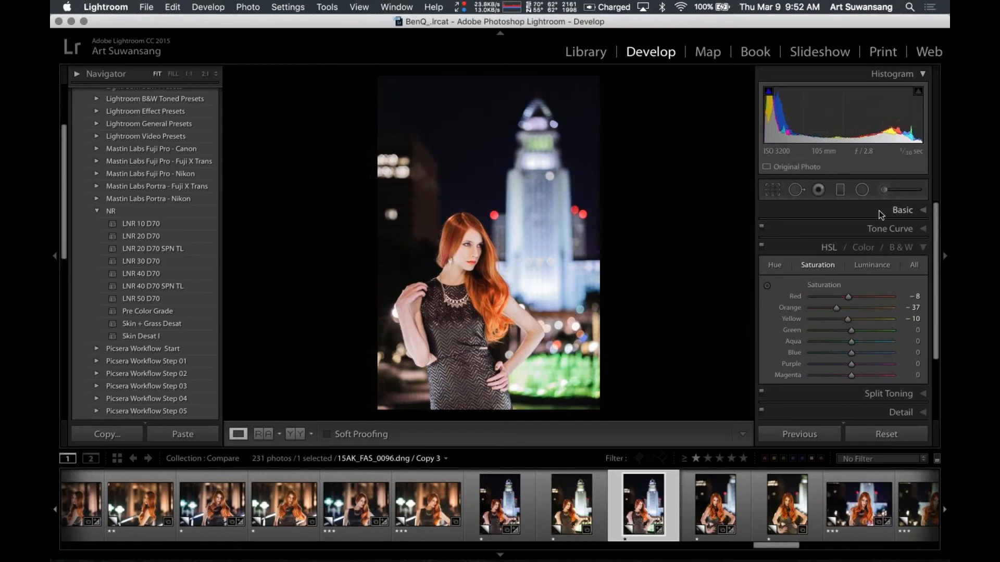
pyautogui.click(899, 210)
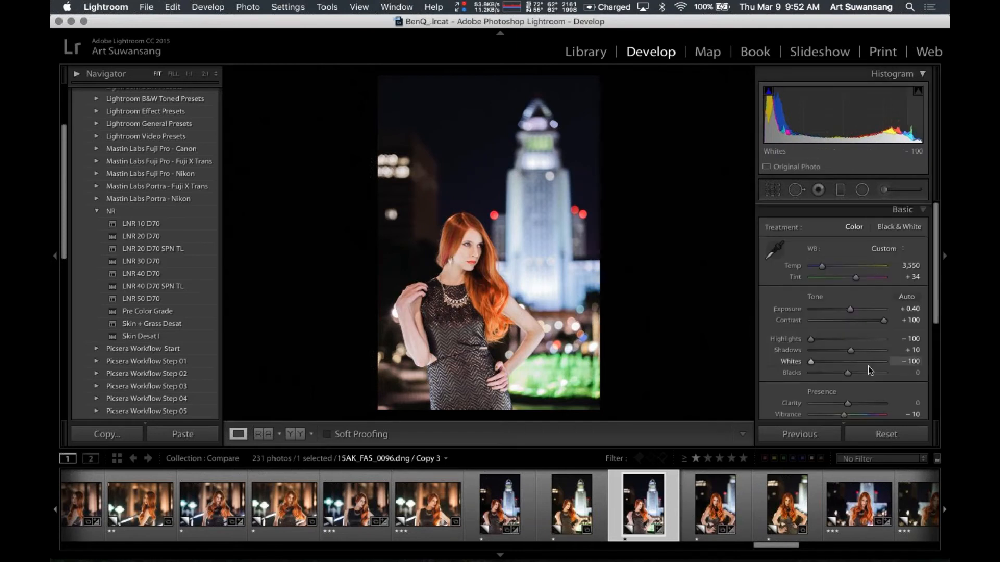
pyautogui.scroll(-3, 868, 367)
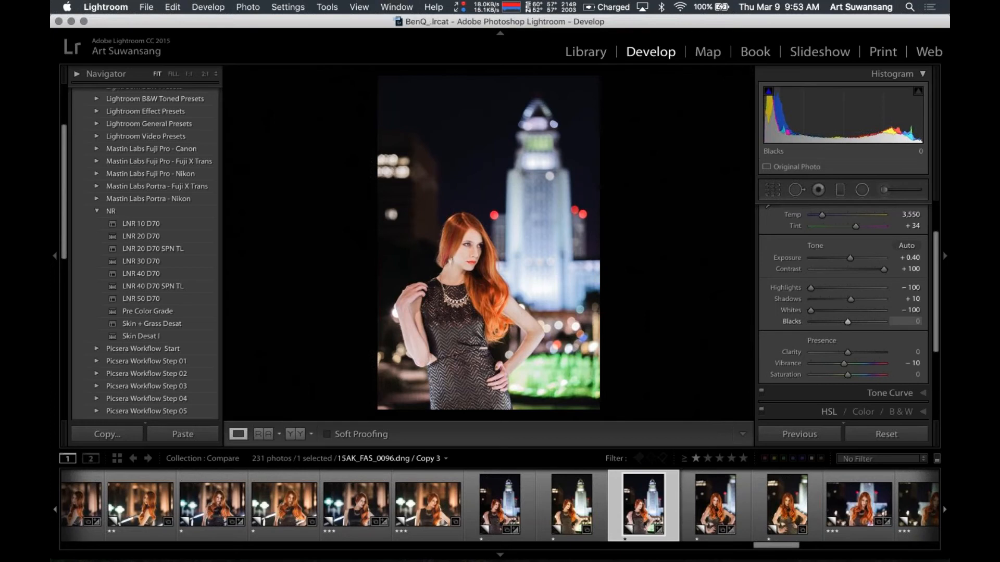
pyautogui.press('XF86AudioRaiseVolume')
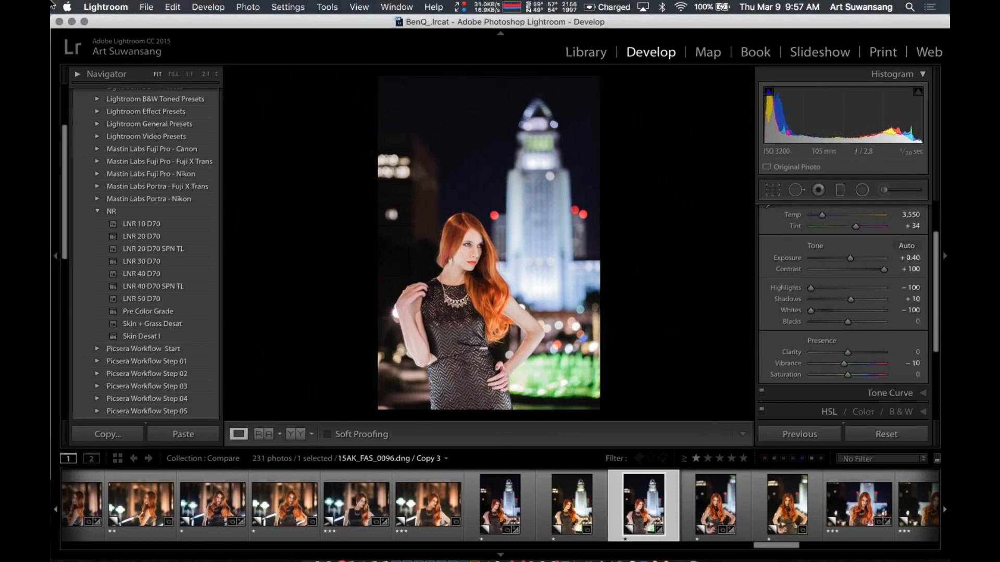
# Switch to the Color BenQ presentation in Keynote, at the Color Q&A slide
pyautogui.moveTo(52, 4)
pyautogui.click(202, 153)
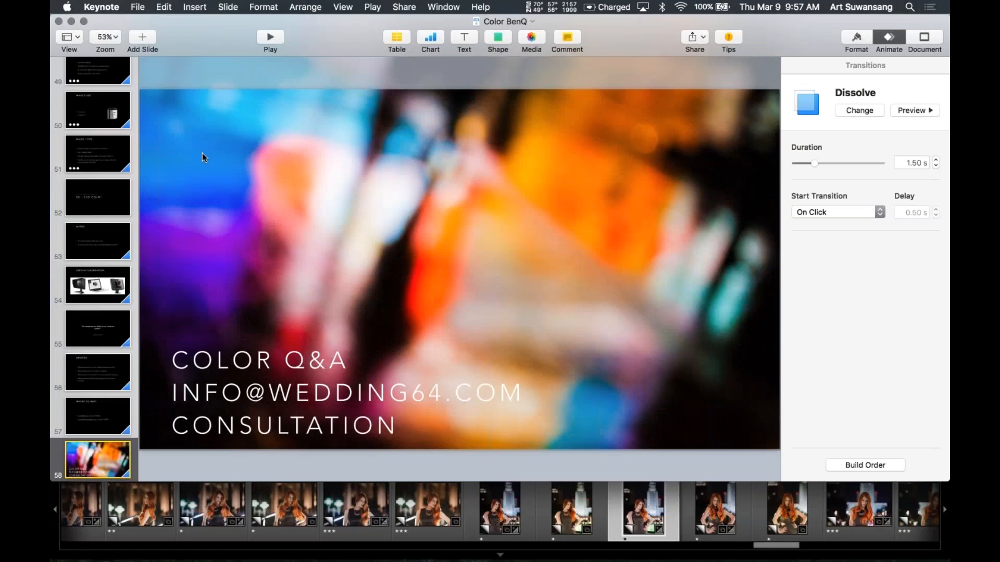